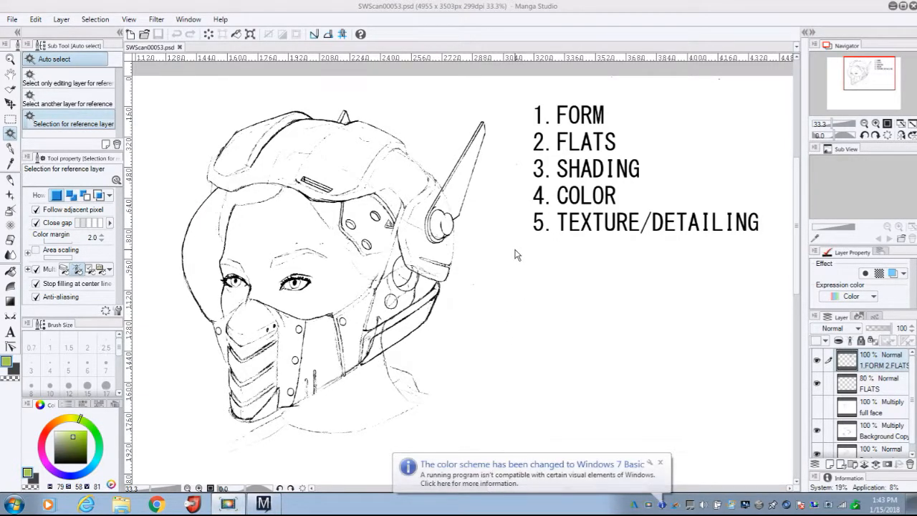
Make the FLATS layer active and switch to the Continuous curves figure tool.
left_click(661, 462)
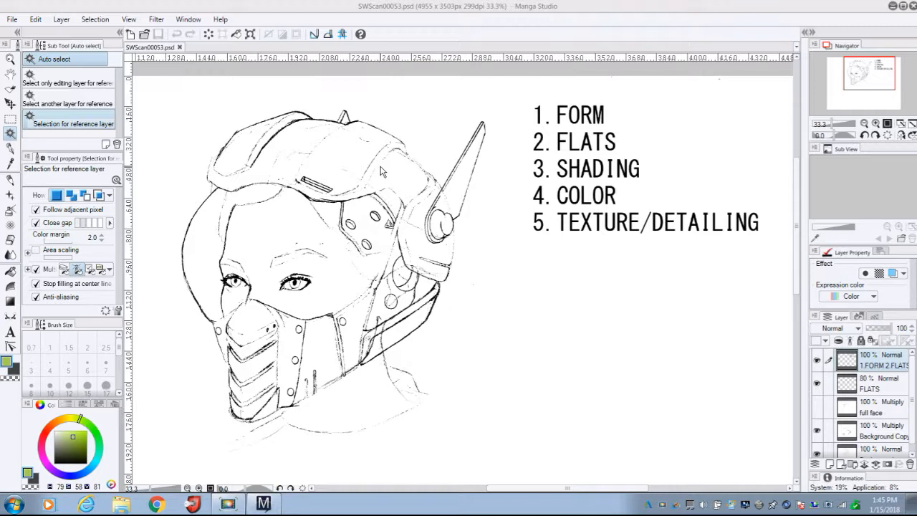
left_click(892, 386)
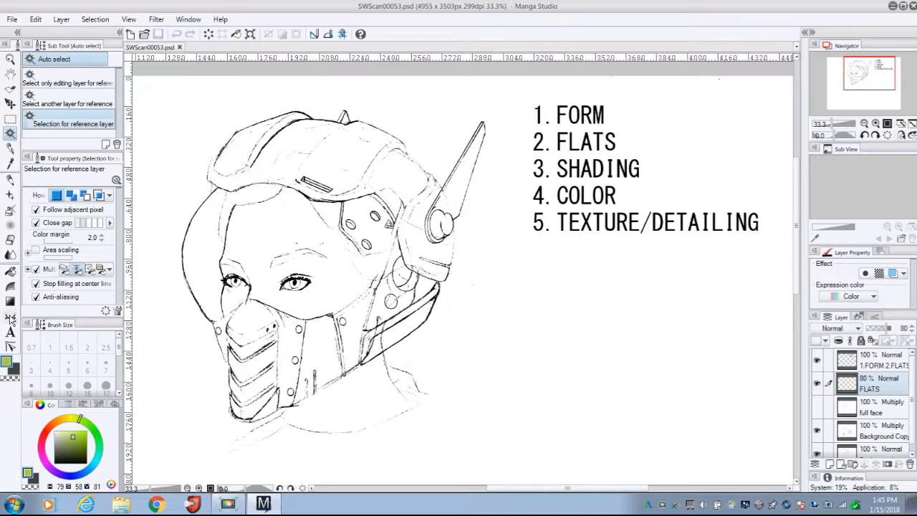
left_click(10, 318)
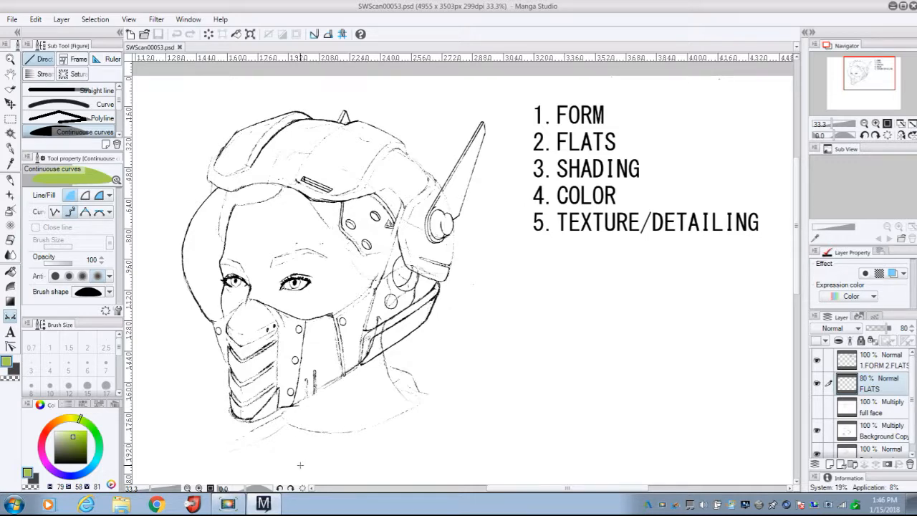
left_click(229, 504)
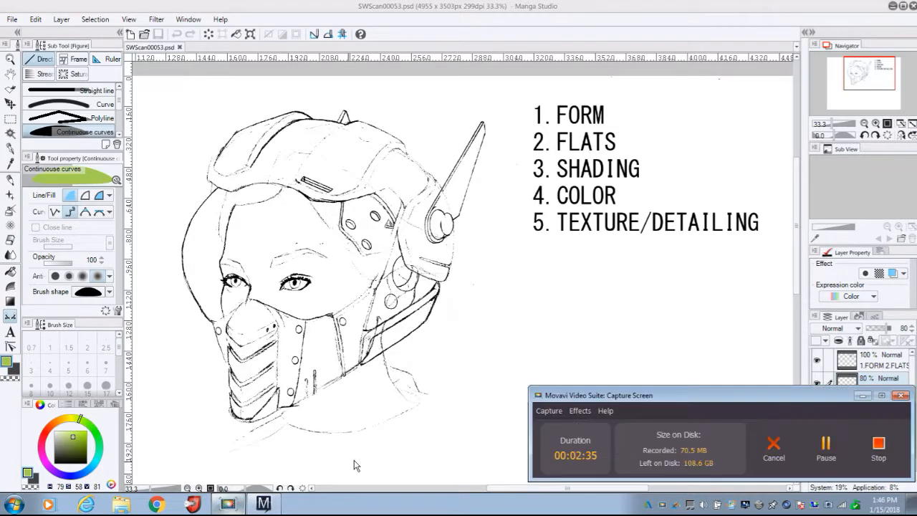
left_click(828, 446)
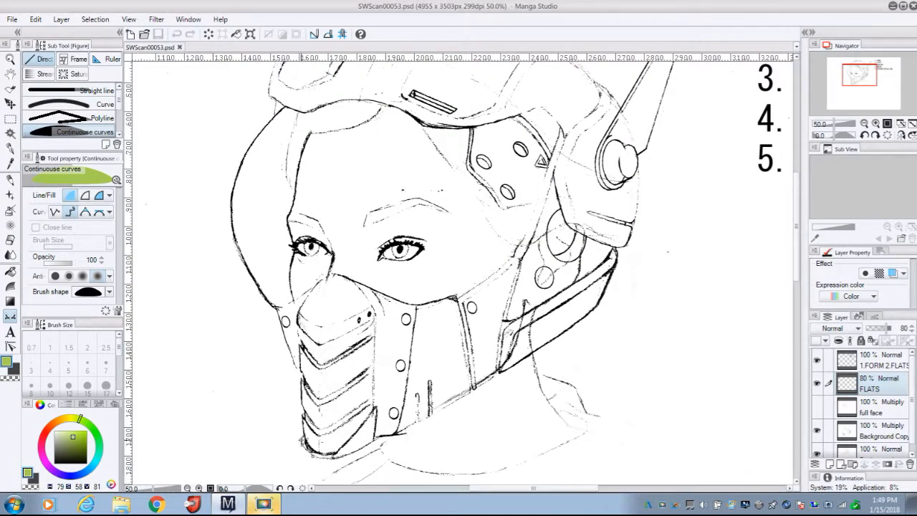
left_click(298, 370)
left_click(277, 307)
left_click(232, 208)
left_click(242, 159)
left_click(264, 128)
left_click(275, 115)
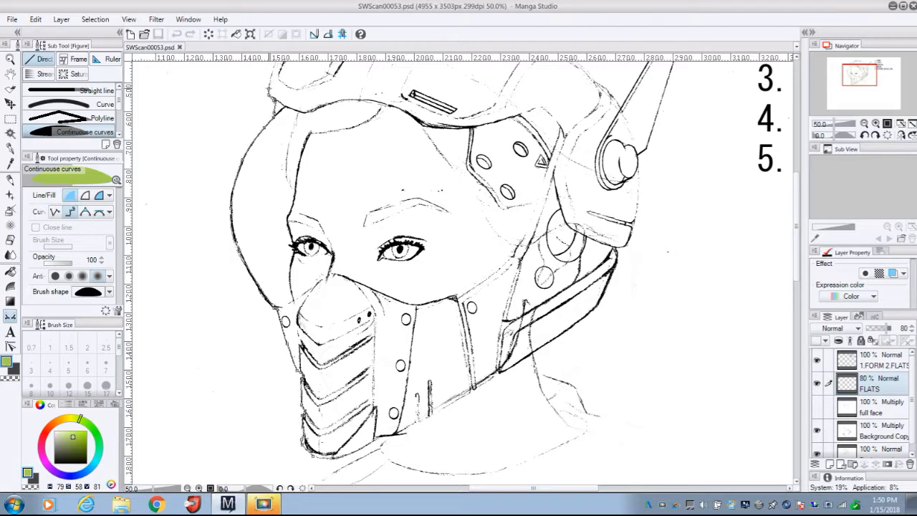
scroll(270, 97, "up", 2)
double_click(277, 116)
key("ctrl+z")
Trace the helmet's upper shell from the forehead rim to the rear edge as a closed shape filled with light green.
left_click(313, 80)
left_click(298, 93)
left_click(278, 114)
left_click(270, 138)
left_click(276, 169)
left_click(615, 157)
left_click(594, 139)
left_click(566, 112)
scroll(561, 102, "up", 2)
left_click(494, 112)
left_click(428, 108)
left_click(399, 97)
double_click(314, 128)
Trace the visor and face area below the helmet shell as a closed light green shape.
left_click(275, 205)
left_click(252, 245)
left_click(232, 316)
left_click(276, 412)
left_click(326, 380)
left_click(496, 382)
left_click(558, 321)
left_click(574, 298)
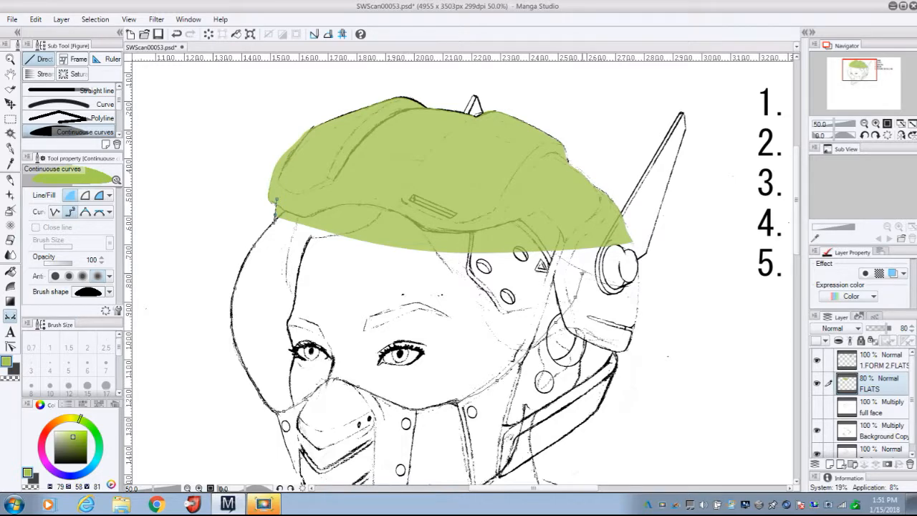
double_click(582, 281)
Trace the lower mask and jaw guard up to the ear piece as a closed light green shape.
scroll(459, 287, "down", 4)
left_click(304, 235)
left_click(324, 301)
left_click(336, 344)
left_click(334, 380)
left_click(376, 397)
left_click(403, 386)
left_click(432, 374)
left_click(490, 341)
left_click(506, 330)
left_click(532, 312)
left_click(600, 270)
left_click(630, 249)
left_click(650, 192)
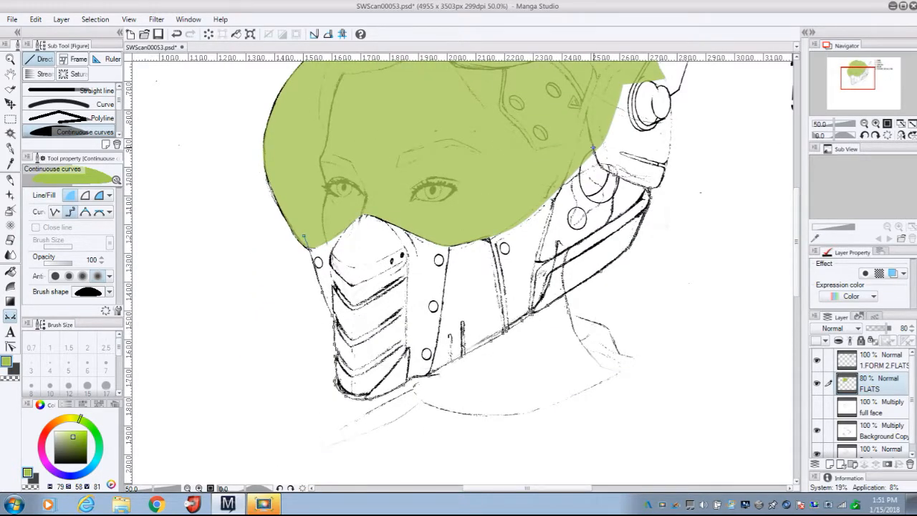
double_click(594, 152)
Fill the ear guard and the long rear antenna with light green closed shapes to extend the helmet silhouette.
left_click_drag(595, 152, 550, 282)
left_click(601, 320)
left_click(613, 318)
left_click(622, 294)
left_click(625, 277)
left_click(627, 241)
left_click(635, 220)
left_click(670, 82)
double_click(602, 197)
left_click(607, 200)
left_click(614, 190)
left_click(669, 86)
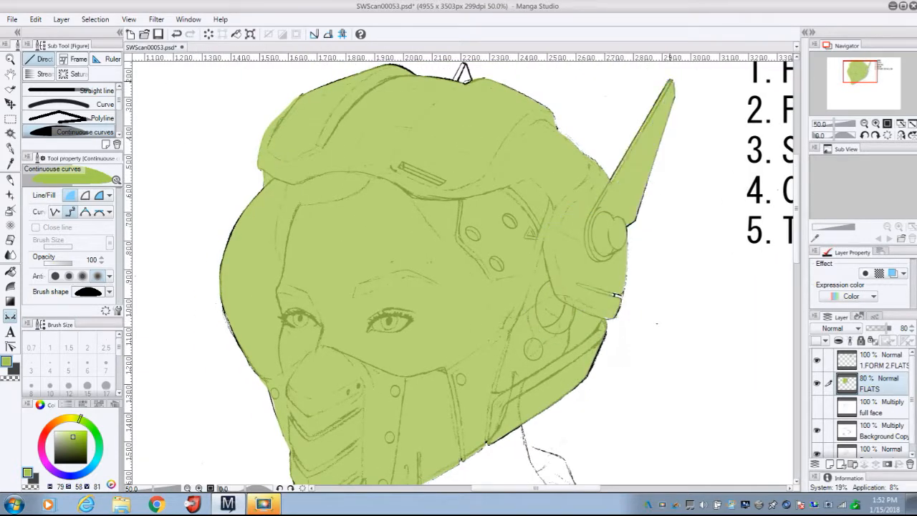
double_click(602, 199)
Select the light green helmet silhouette and fill the visor area inside it with a closed yellow shape.
left_click_drag(602, 198, 558, 155)
left_click(71, 418)
key("w")
left_click(301, 180)
key("u")
left_click(226, 139)
left_click(237, 137)
left_click(292, 127)
left_click(325, 130)
left_click(353, 141)
left_click(373, 154)
left_click(417, 156)
left_click(466, 142)
key("BackSpace")
key("BackSpace")
left_click(485, 134)
left_click(489, 231)
left_click(476, 270)
left_click(466, 288)
left_click(401, 324)
left_click(368, 332)
left_click(317, 315)
left_click(285, 304)
left_click(226, 335)
double_click(189, 155)
Trace the front raised panel on top of the helmet as a closed brown shape.
scroll(401, 273, "up", 2)
left_click(262, 101)
left_click(244, 123)
left_click(226, 149)
left_click(225, 167)
left_click(244, 173)
left_click(279, 164)
left_click(296, 136)
left_click(328, 101)
left_click(381, 82)
double_click(348, 69)
Fill the second raised helmet panel, the one with the slotted vent, with a closed brown shape.
left_click(447, 83)
left_click(390, 114)
left_click(353, 161)
left_click(374, 194)
left_click(413, 202)
left_click(448, 185)
left_click(473, 152)
left_click(502, 130)
double_click(502, 95)
Fill the ribbed nose and mouth piece of the mask with dark green, hue 131, as a closed shape.
left_click(98, 437)
left_click(864, 76)
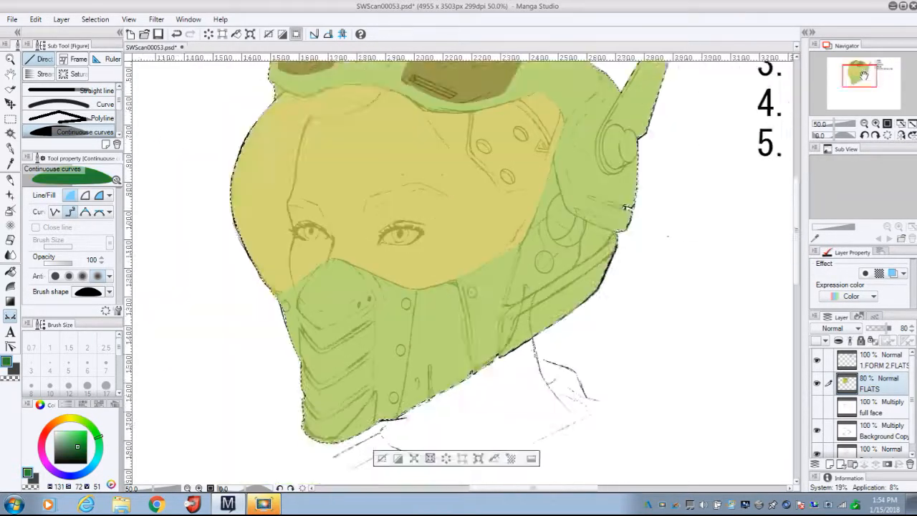
left_click_drag(865, 76, 862, 79)
left_click(365, 221)
left_click(345, 241)
left_click(335, 254)
left_click(331, 266)
left_click(331, 290)
left_click(336, 328)
left_click(330, 372)
left_click(332, 406)
left_click(345, 419)
left_click(403, 410)
left_click(409, 375)
left_click(406, 351)
left_click(407, 316)
left_click(401, 251)
double_click(365, 223)
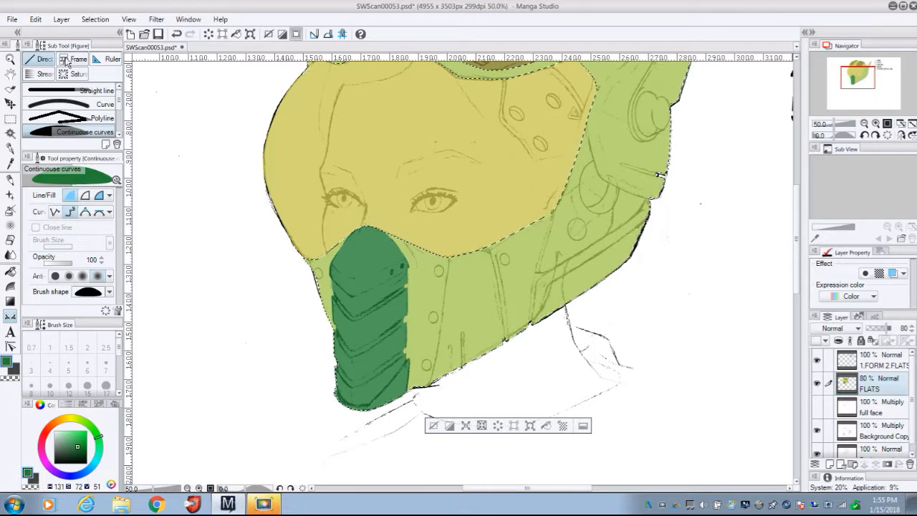
Exclude the dark green mouthpiece from the selection and fill the riveted panels flanking it with teal, hue 158.
left_click(10, 133)
left_click(369, 276, "alt")
left_click(99, 450)
left_click(10, 316)
left_click(450, 248)
left_click(446, 285)
left_click(440, 336)
left_click(431, 380)
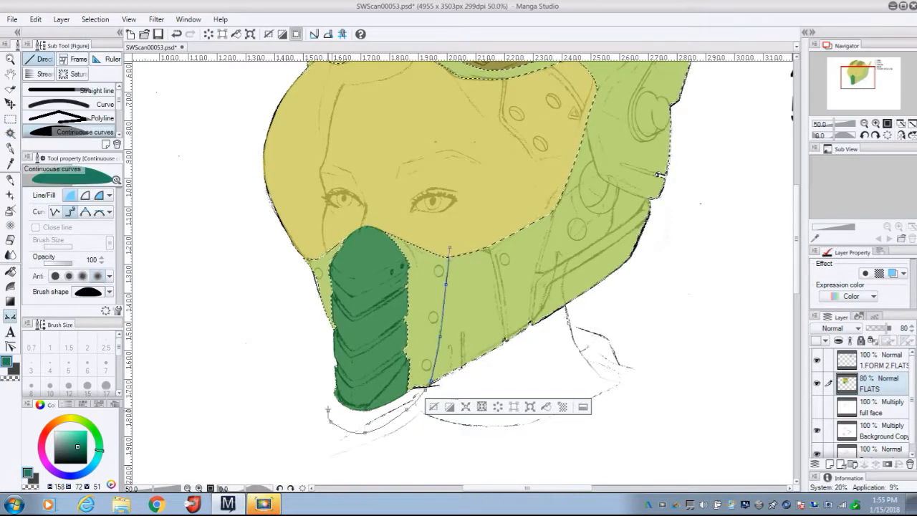
left_click(314, 331)
left_click(362, 208)
double_click(448, 246)
Exclude the riveted side panels from the selection and fill the adjoining cheek panel with blue, hue 191.
left_click(10, 133)
left_click(426, 308, "alt")
left_click(92, 467)
left_click(10, 316)
left_click(486, 242)
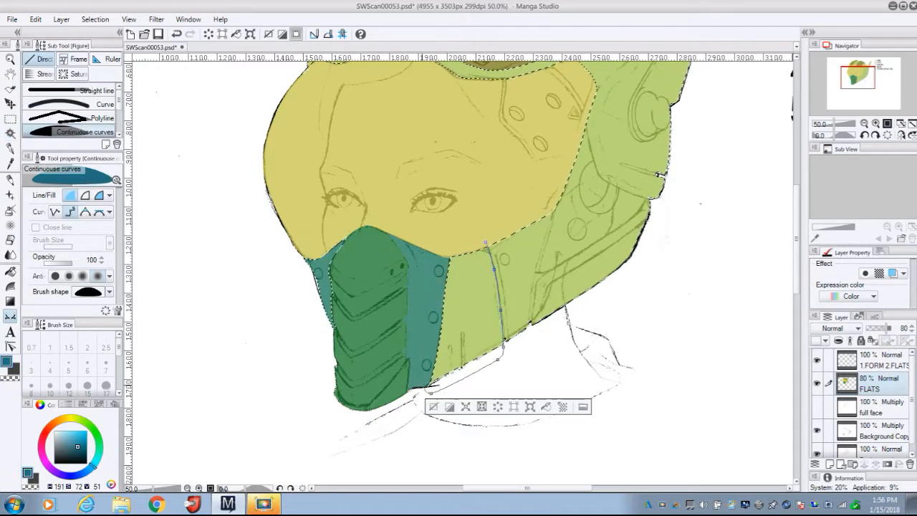
left_click(434, 321)
left_click(448, 252)
double_click(486, 242)
Exclude the blue cheek panel from the selection and fill the narrow riveted strip behind it with a brighter blue closed shape.
left_click(10, 133)
left_click(472, 290, "alt")
left_click_drag(471, 289, 395, 409)
left_click(10, 316)
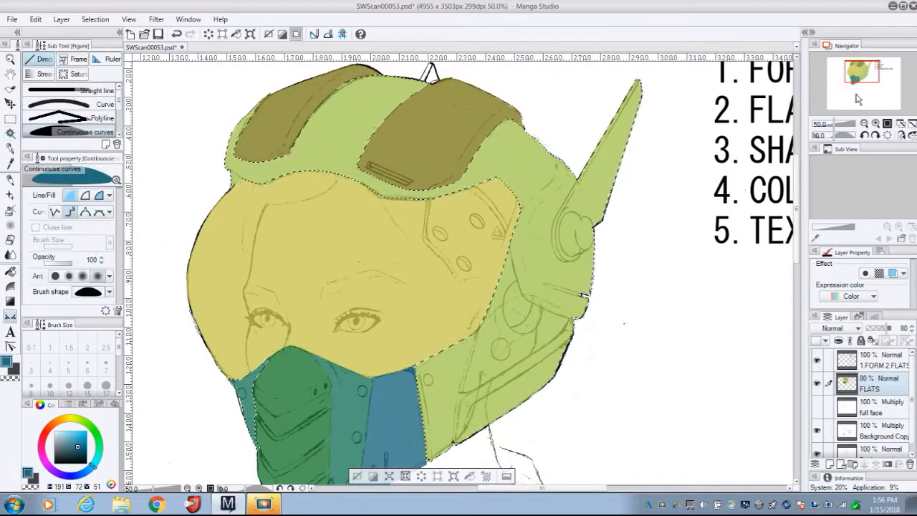
left_click(863, 73)
left_click(81, 474)
left_click(75, 436)
left_click(461, 285)
left_click(449, 318)
left_click(438, 353)
double_click(417, 441)
Exclude the bright blue strip from the selection and fill the ear housing together with its fin in violet-blue, hue 241, saturation 49, value 95.
left_click(10, 133)
left_click(495, 337)
left_click(69, 476)
left_click(69, 432)
left_click(10, 316)
left_click(495, 185)
left_click(507, 169)
left_click(531, 146)
scroll(592, 87, "up", 1)
left_click(594, 76)
left_click(642, 85)
left_click(567, 329)
left_click(506, 307)
double_click(495, 226)
Select the violet-blue ear piece and fill its pointed fin and round hub with purple, hue 283, saturation 49, value 95.
key("ctrl+d")
left_click(10, 133)
left_click(544, 244)
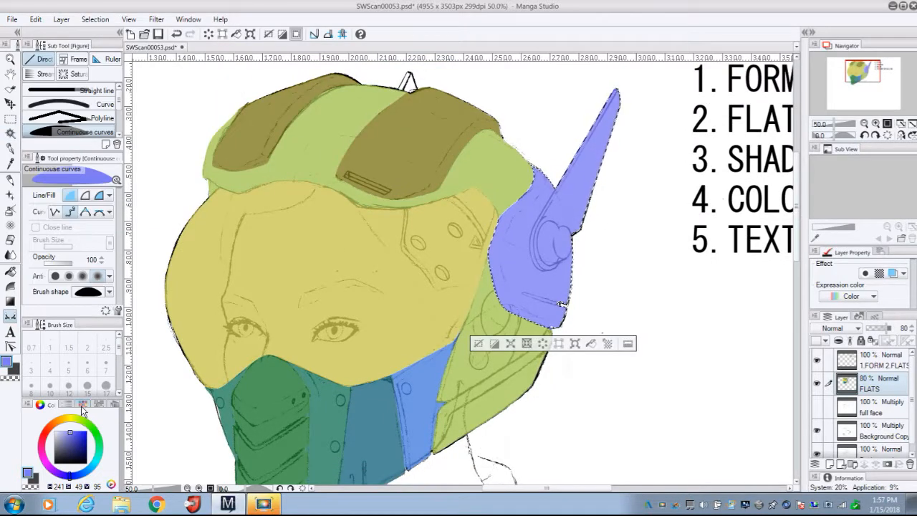
left_click(10, 316)
left_click(48, 470)
left_click(571, 251)
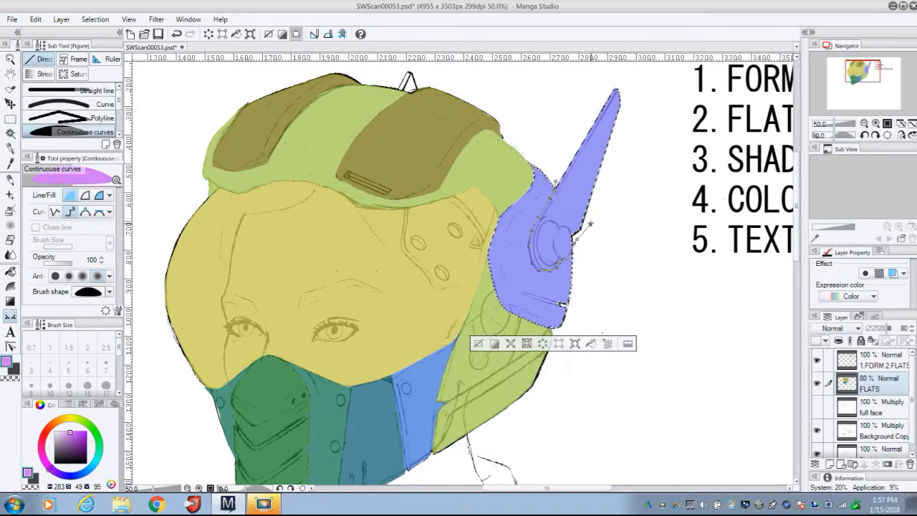
left_click(634, 70)
double_click(556, 182)
left_click_drag(573, 301, 595, 202)
Select the remaining light green shell area and fill the band along the helmet's lower rear edge with pink.
key("ctrl+d")
left_click(10, 133)
left_click(526, 269)
left_click(44, 460)
left_click_drag(45, 464, 41, 451)
left_click(10, 316)
left_click(460, 305)
left_click(542, 257)
left_click(574, 225)
left_click(570, 301)
double_click(455, 358)
left_click_drag(876, 75, 874, 72)
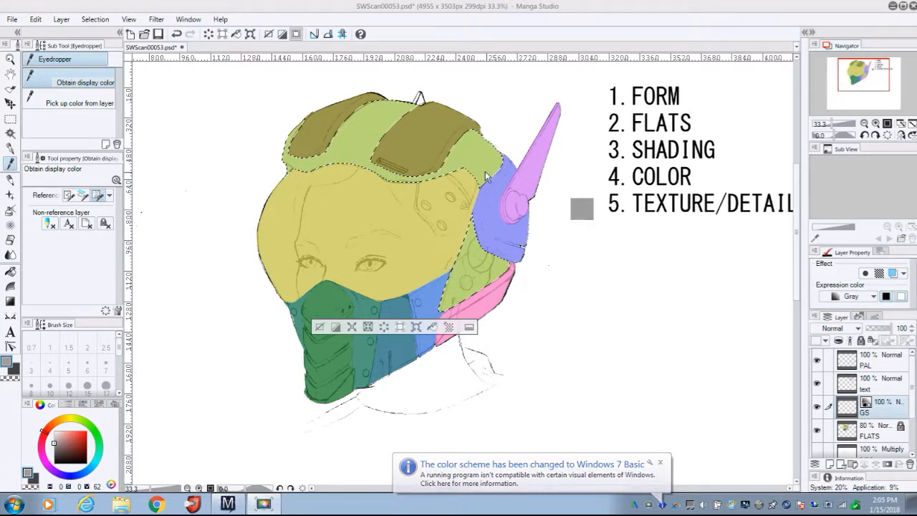
Unlock the FLATS layer, set its opacity to 70%, and lock it again.
left_click(880, 431)
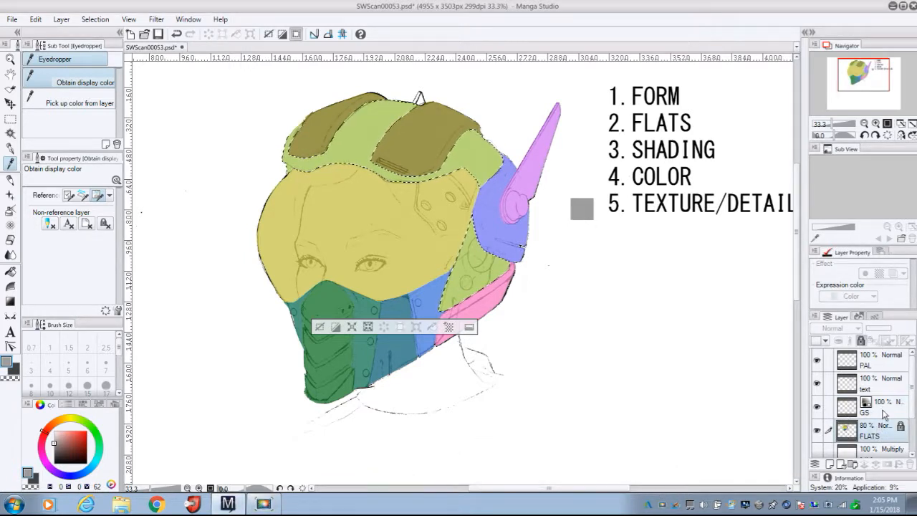
left_click(862, 342)
left_click_drag(887, 331, 900, 332)
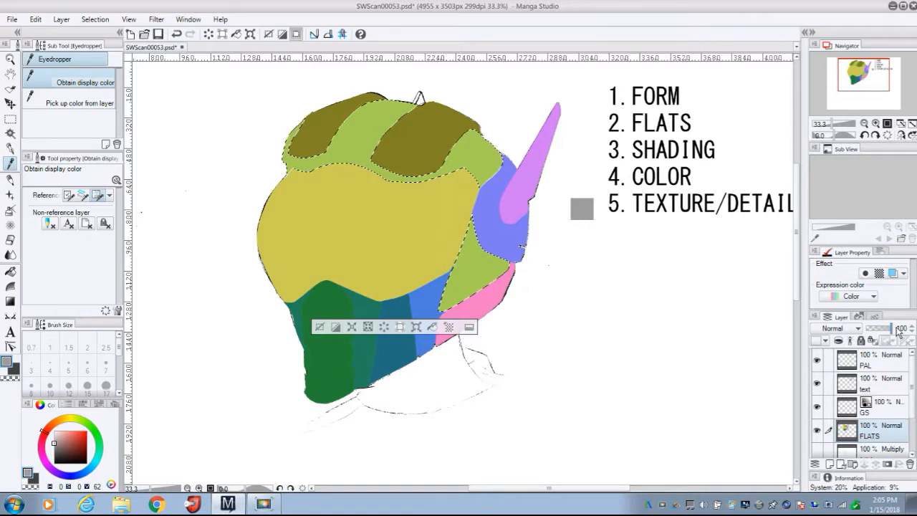
left_click_drag(901, 332, 886, 328)
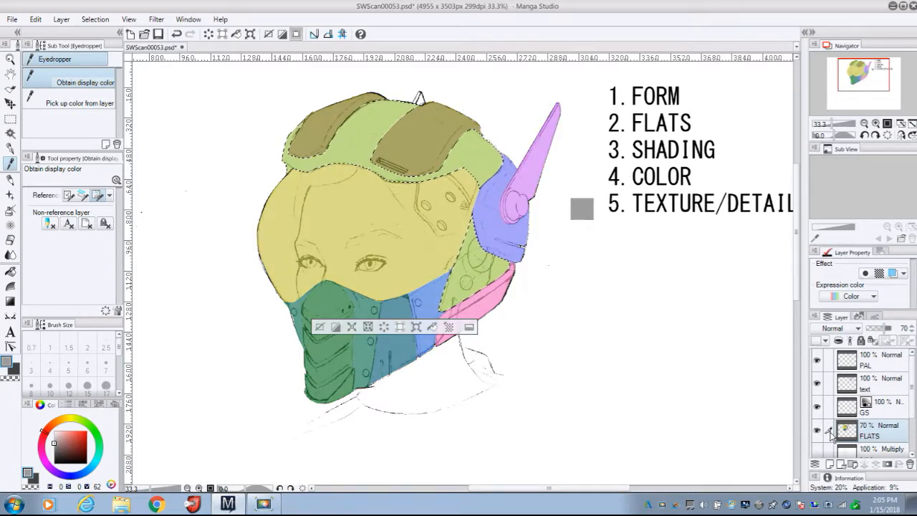
left_click(861, 342)
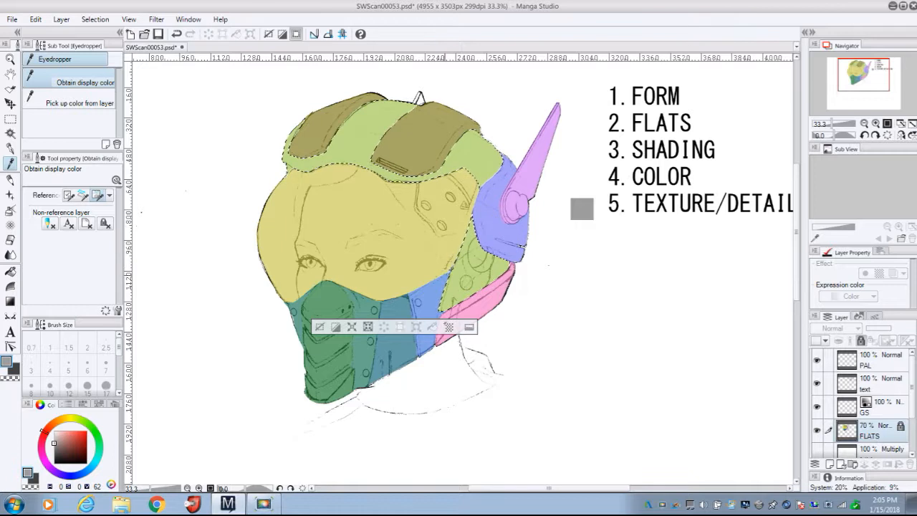
Select the GS layer and bring up its expression color choices.
left_click(894, 409)
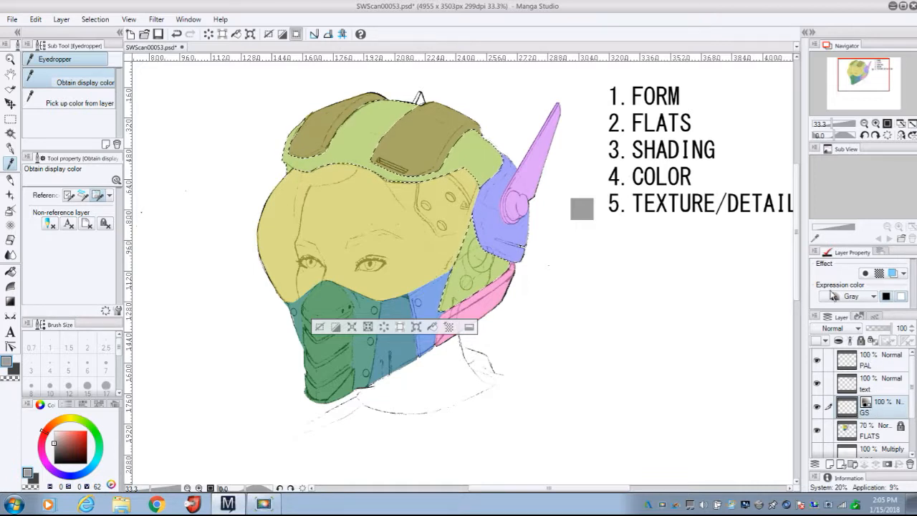
left_click(852, 297)
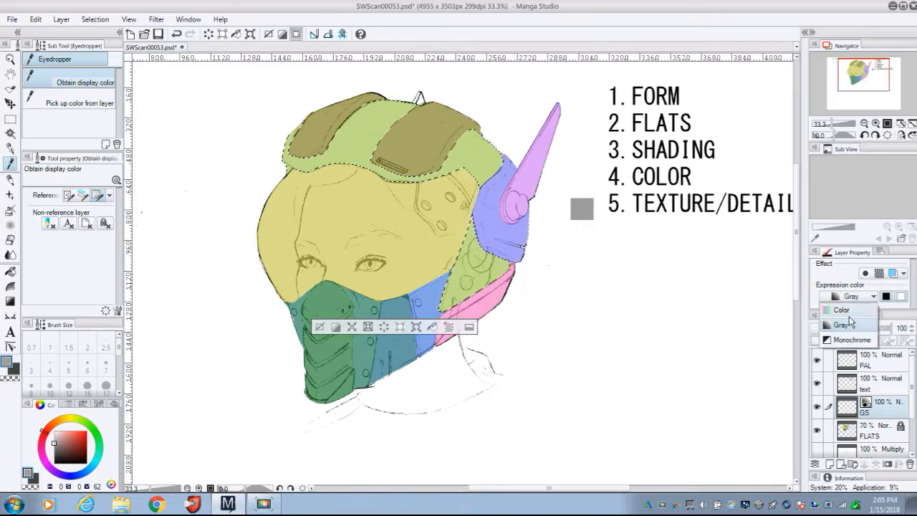
Test a Soft airbrush stroke in red, saturation 100, value 60, on the helmet's light green shell and undo it.
left_click(85, 447)
left_click(84, 445)
left_click(86, 443)
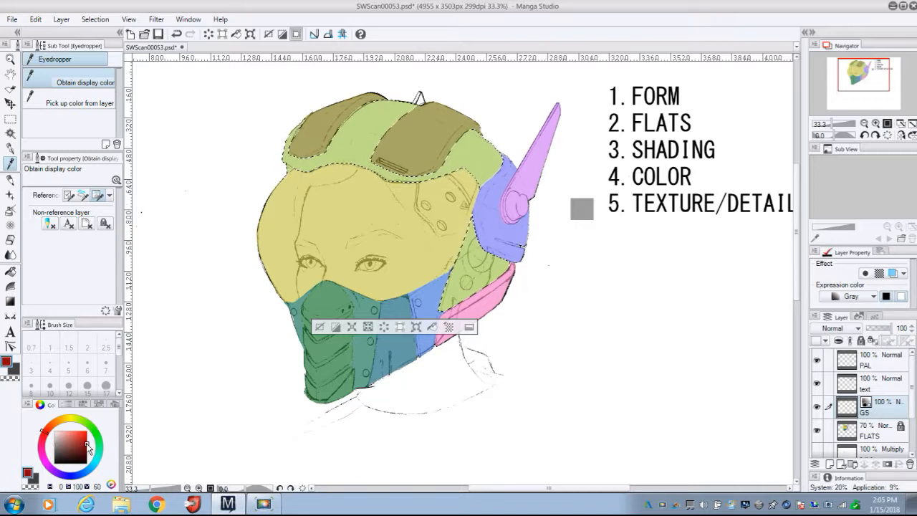
left_click(10, 210)
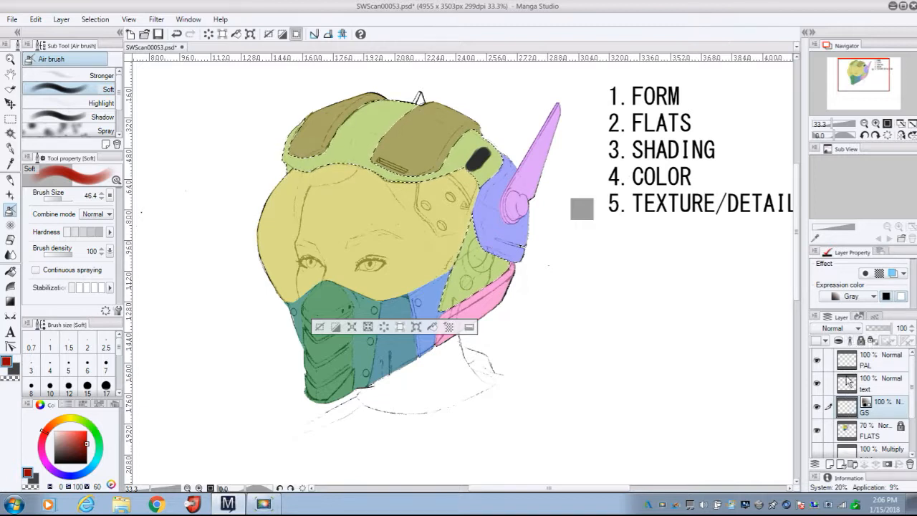
key("ctrl+z")
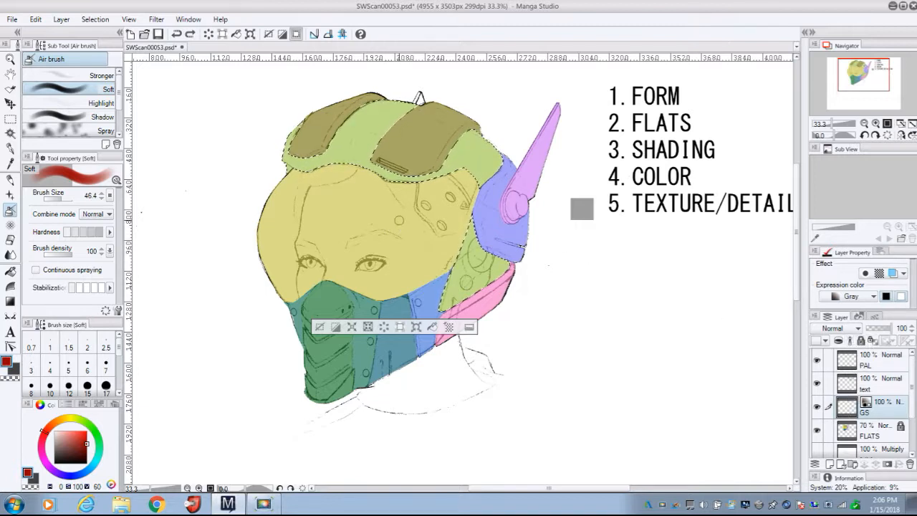
Sample the gray swatch beside the list and fill the selected helmet shell areas with it on the GS layer.
left_click(11, 164)
left_click(571, 208)
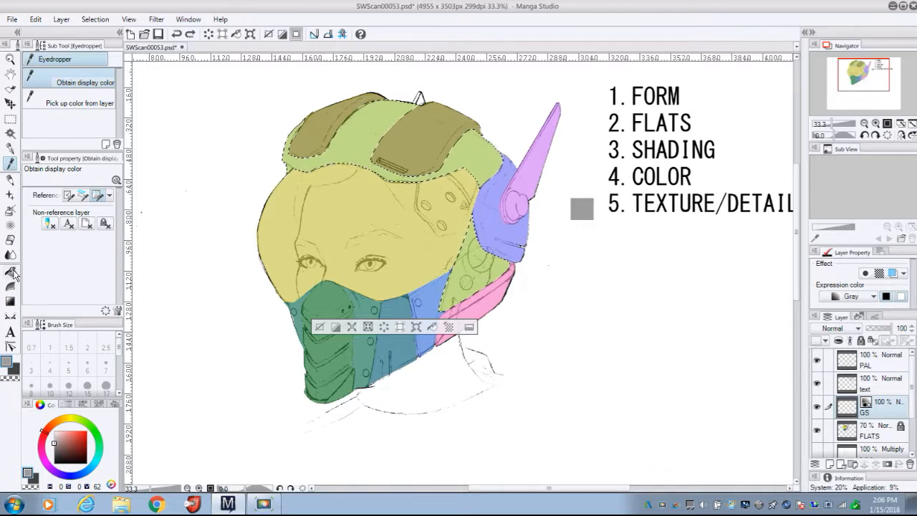
left_click(11, 272)
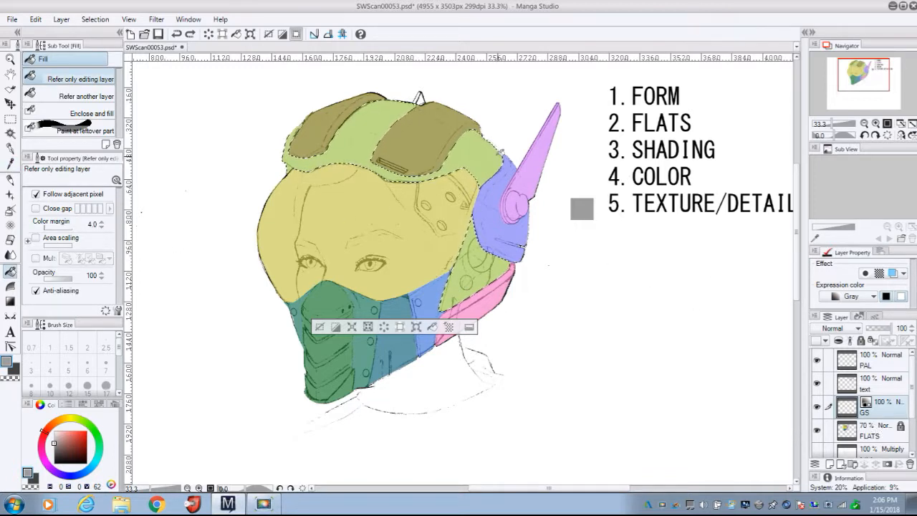
left_click(401, 172)
left_click(477, 260)
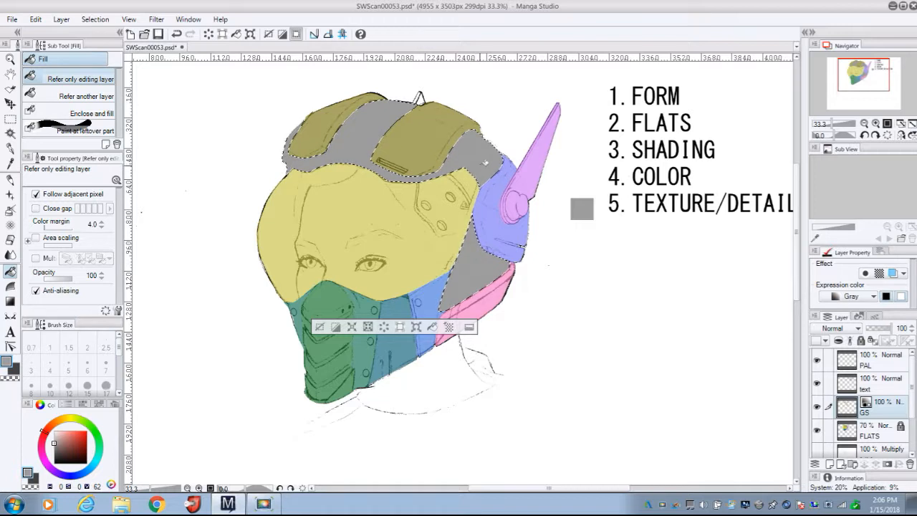
Airbrush a light gray highlight, value 88, onto the rear crown segment with the Soft brush at size 125 and density 5.
left_click(53, 435)
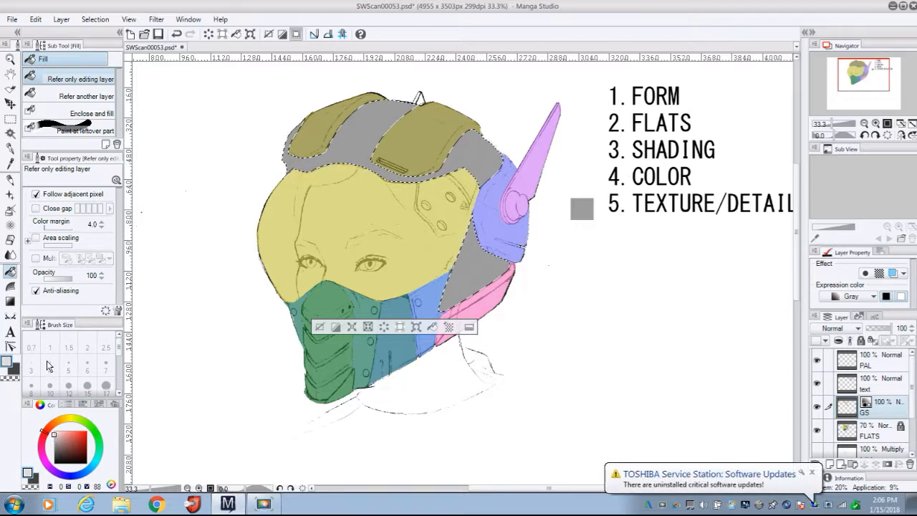
left_click(10, 209)
left_click(63, 199)
left_click_drag(49, 256, 45, 256)
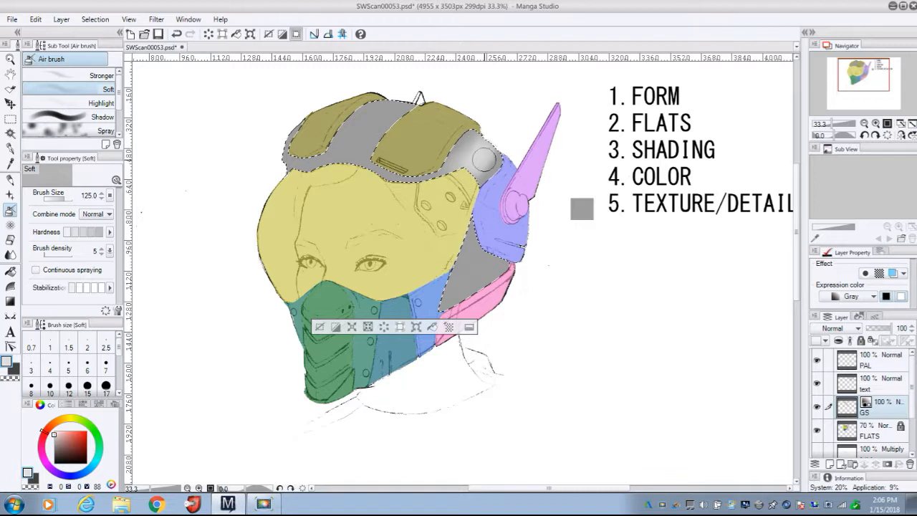
Draw a white streak across the rear crown segment with the Darker pencil at size 38.1 and soften it with Blur.
left_click(12, 181)
key("bracketright")
key("bracketright")
key("bracketright")
key("bracketright")
key("bracketright")
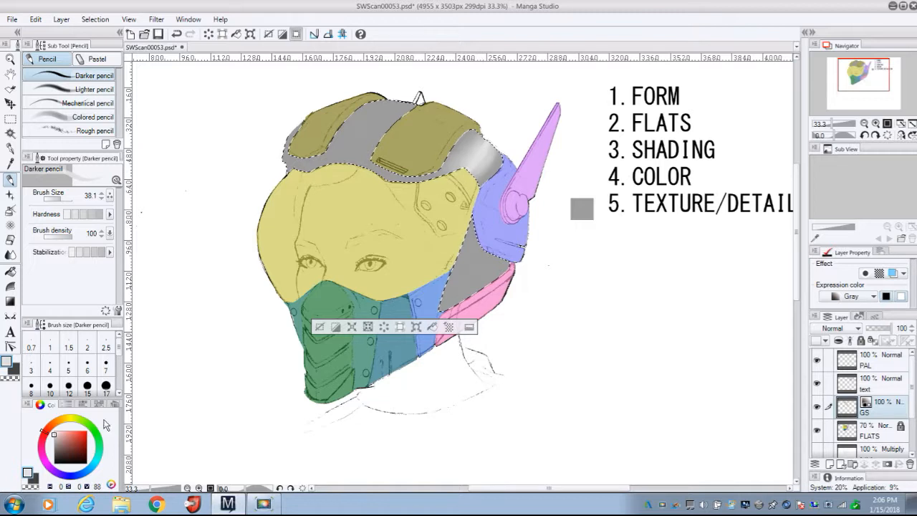
left_click_drag(55, 439, 54, 422)
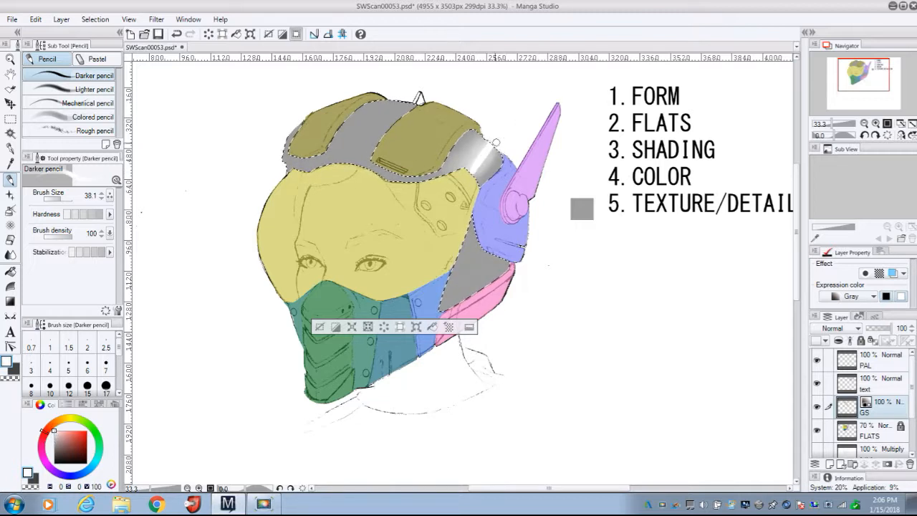
left_click(11, 255)
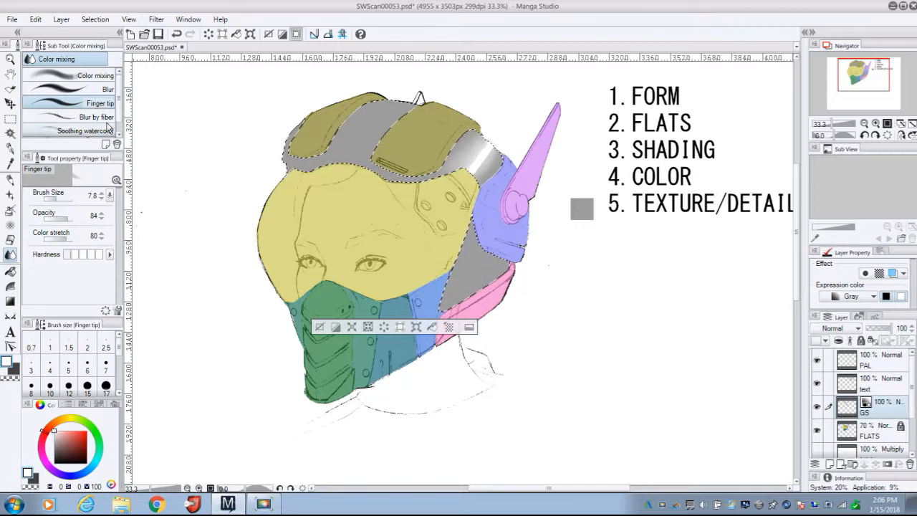
left_click(86, 88)
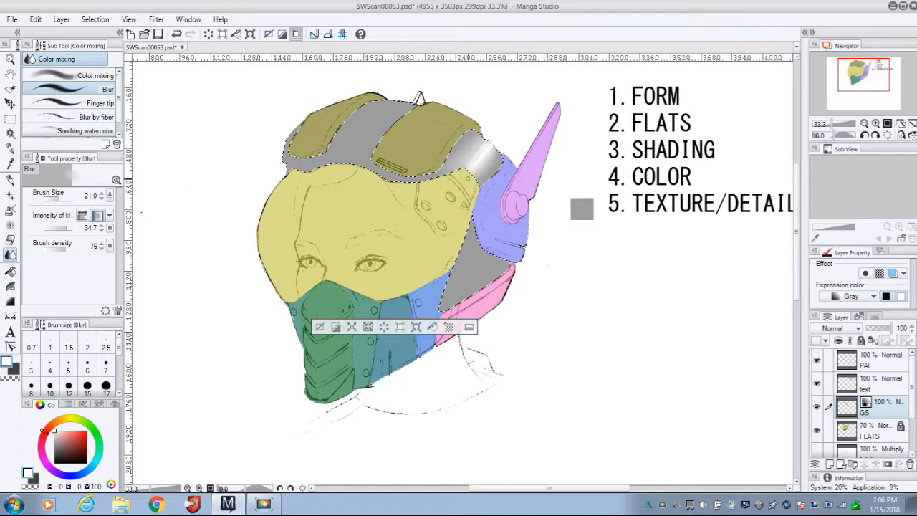
Airbrush shadows in gray value 35 and highlights in gray value 74 on the middle crown segment and the lower side panel.
left_click(54, 452)
left_click(11, 210)
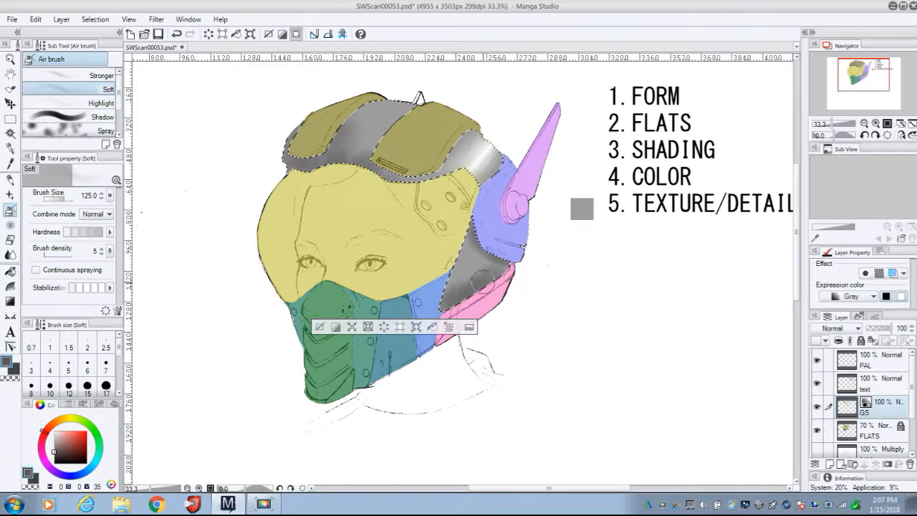
left_click_drag(56, 446, 49, 437)
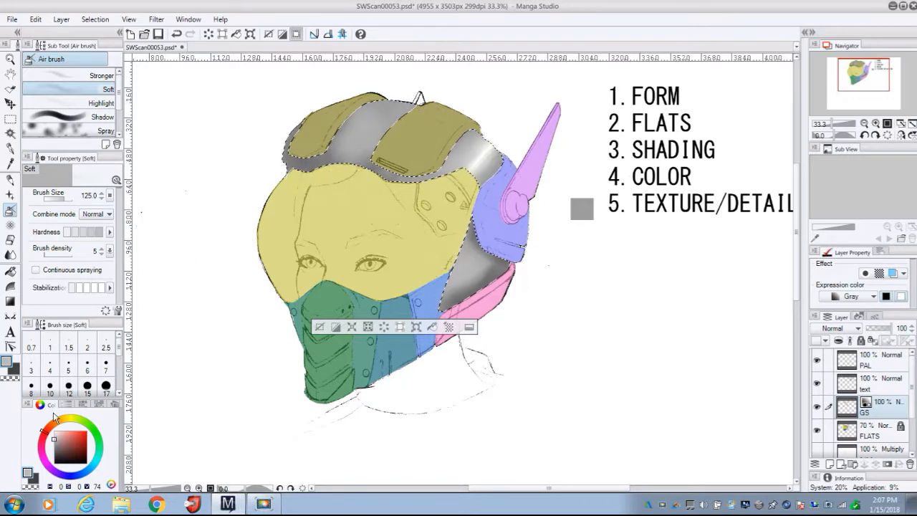
Deepen the shell's shadows with dark gray, values 30 and 33, and lighten the rear crown segment with gray value 81.
left_click(55, 453)
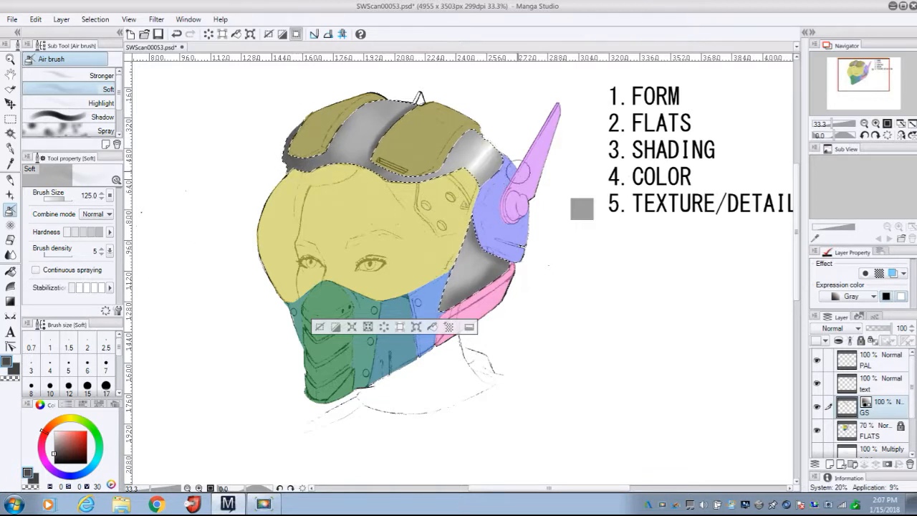
left_click_drag(53, 453, 54, 436)
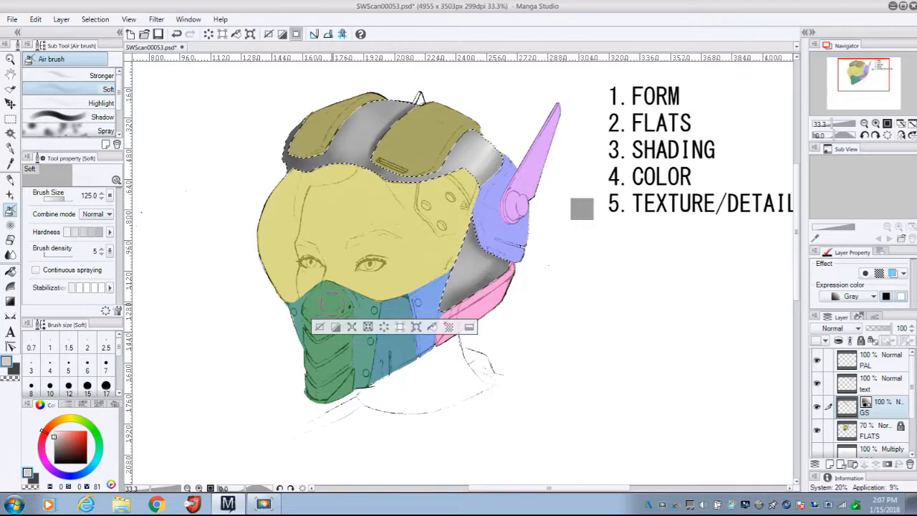
left_click(53, 453)
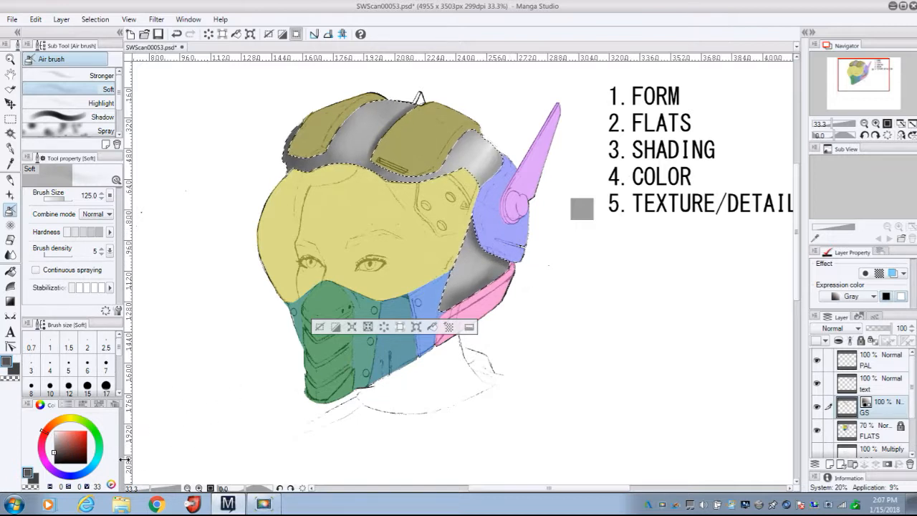
left_click(11, 254)
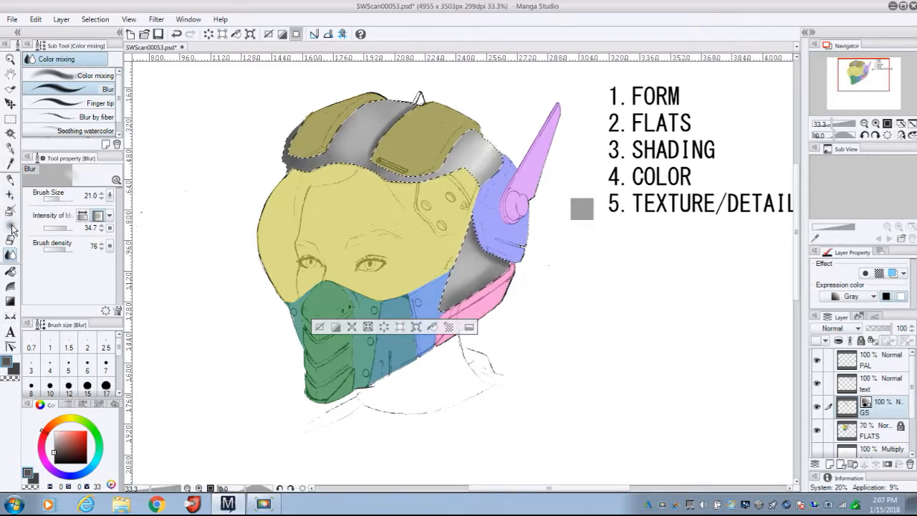
Refine the shading of the lower side panel by airbrushing the sampled swatch gray and a lighter gray, value 91.
left_click(10, 164)
left_click(589, 205)
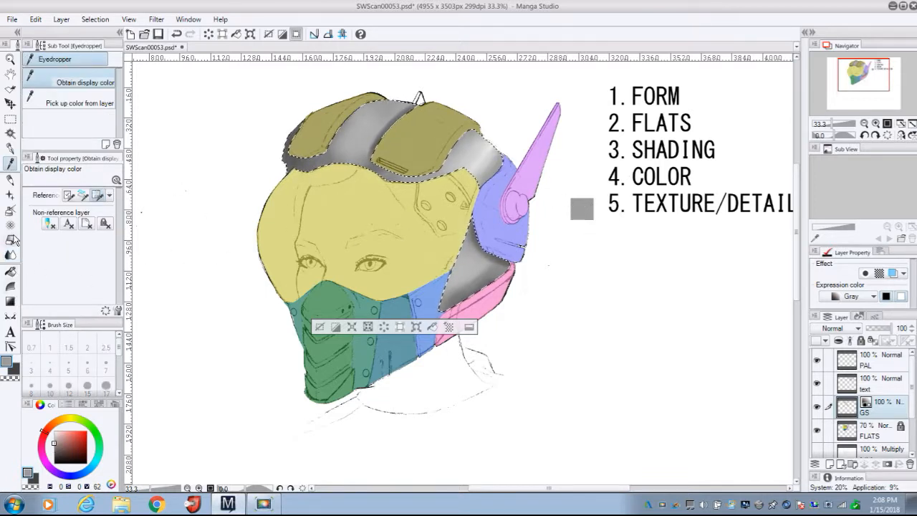
left_click(10, 210)
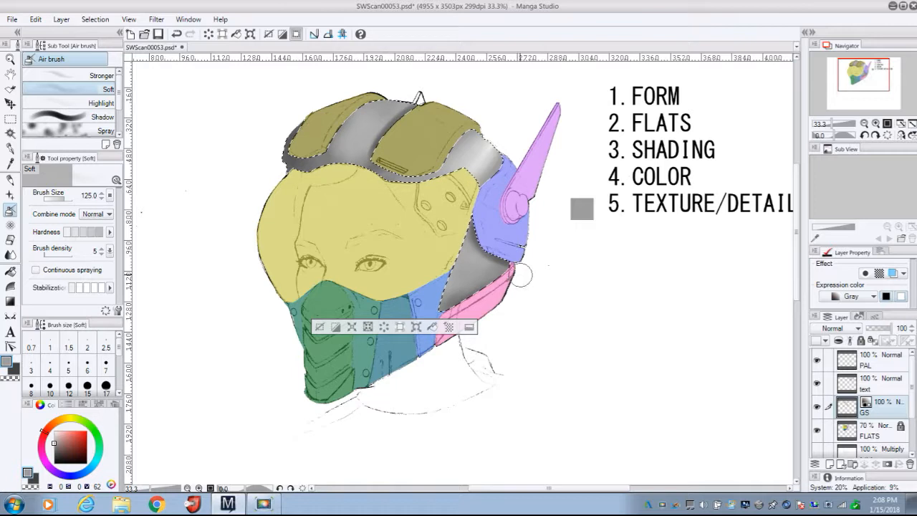
left_click_drag(58, 442, 53, 430)
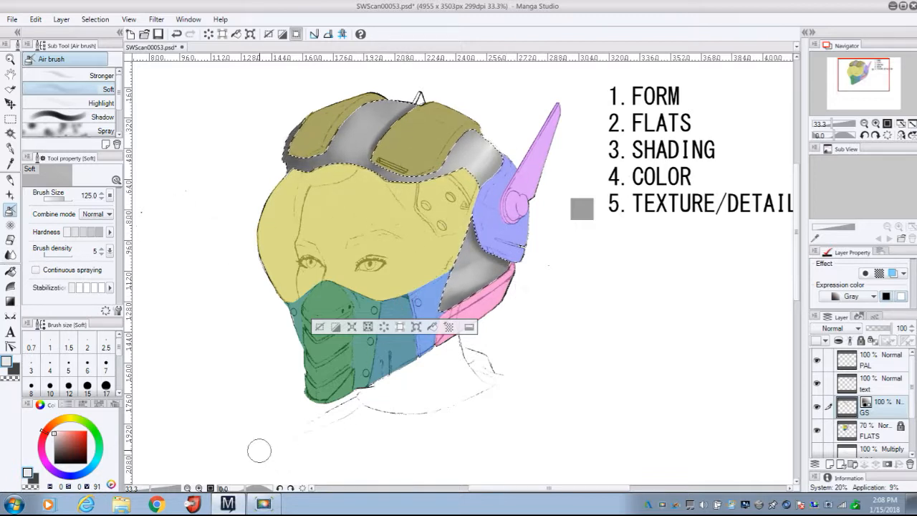
left_click(266, 505)
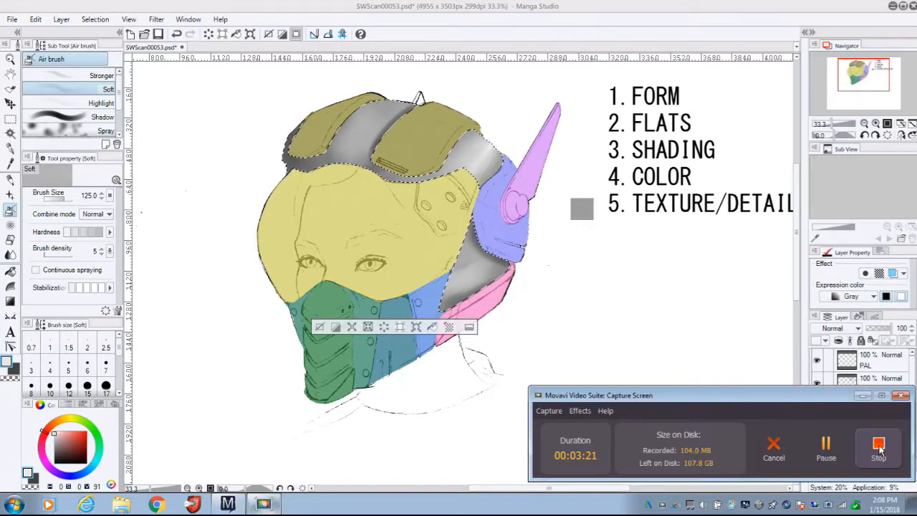
left_click(880, 450)
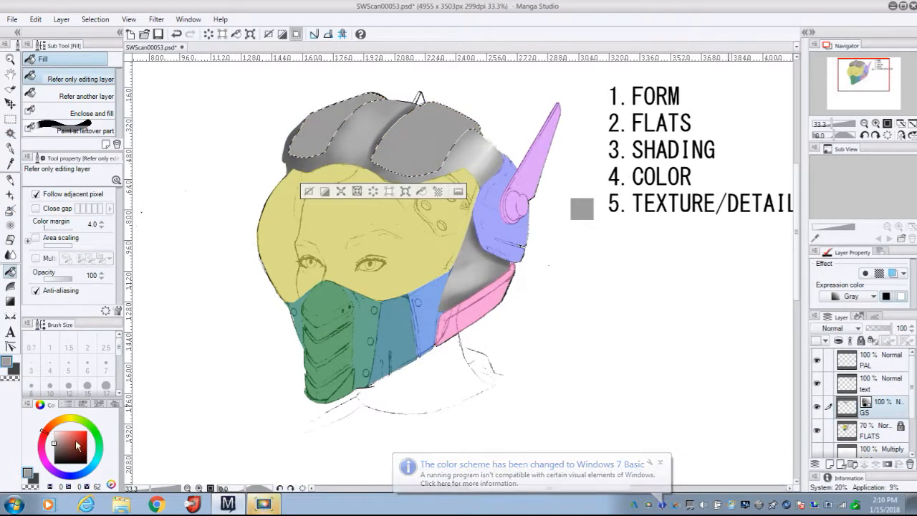
Draw light highlights along the edges of the two raised crown pads with the Darker pencil at size 9.5.
key("b")
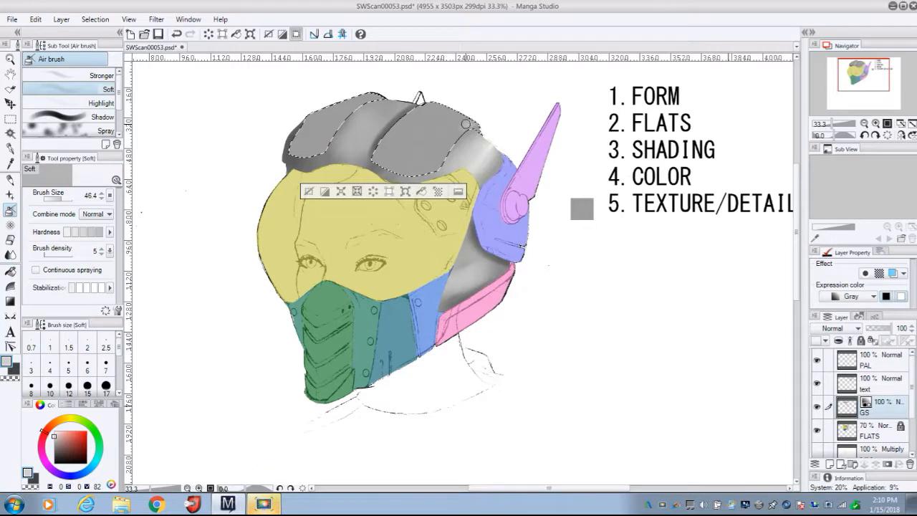
key("p")
left_click(475, 118, "alt")
left_click_drag(477, 124, 463, 132)
Darken the two raised crown pads with dark gray, value 19, using the Soft airbrush at size 152.3, and clear the selection.
key("x")
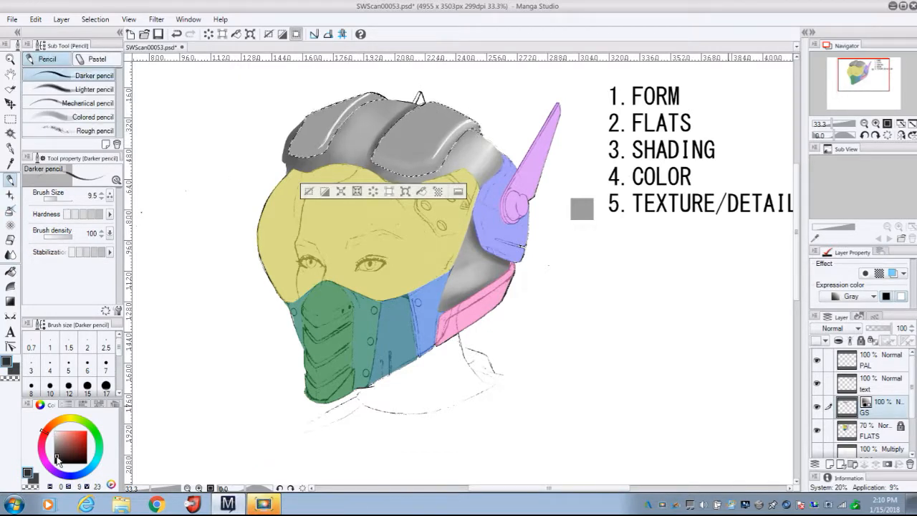
key("b")
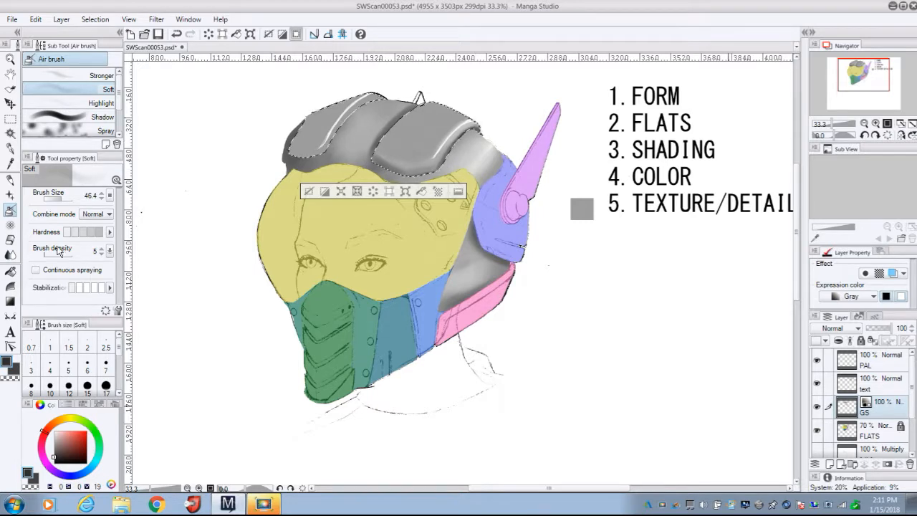
left_click(64, 199)
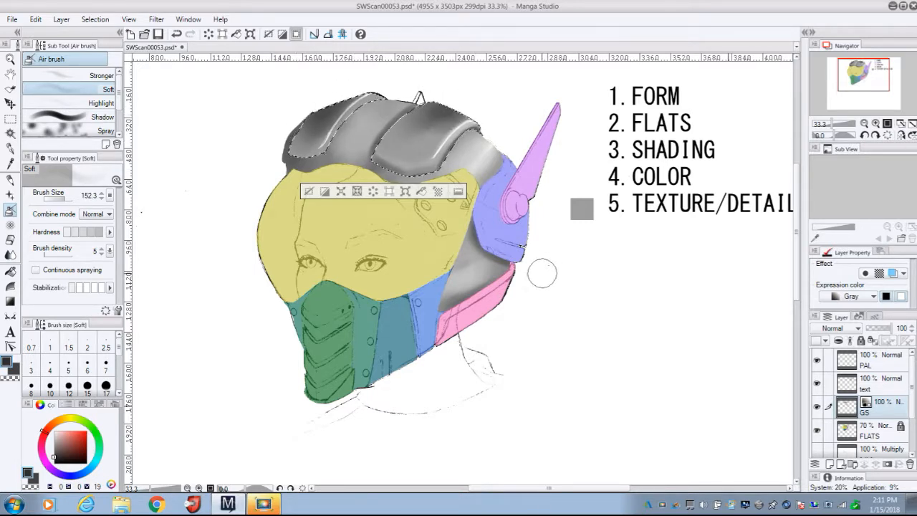
key("ctrl+d")
Reselect the rear crown segment from the FLATS layer, refine its shading on GS with airbrush and blending, and deselect it.
left_click(10, 134)
left_click(876, 431)
left_click(469, 154)
key("b")
left_click(876, 410)
left_click(54, 442)
left_click(54, 431)
left_click(60, 199)
left_click(10, 256)
left_click(62, 199)
left_click_drag(502, 160, 490, 176)
key("ctrl+d")
Select both raised crown pads from the FLATS layer and deepen their shadows on GS with dark gray airbrush at size 56.6.
left_click(10, 134)
left_click(883, 428)
left_click(426, 137)
left_click(326, 129, "shift")
left_click(53, 455)
left_click(10, 210)
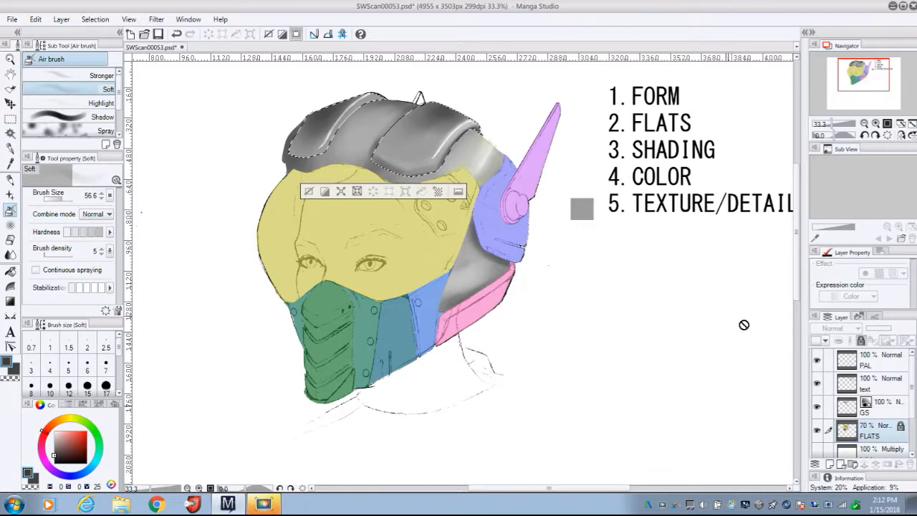
left_click(876, 410)
left_click(349, 114, "alt")
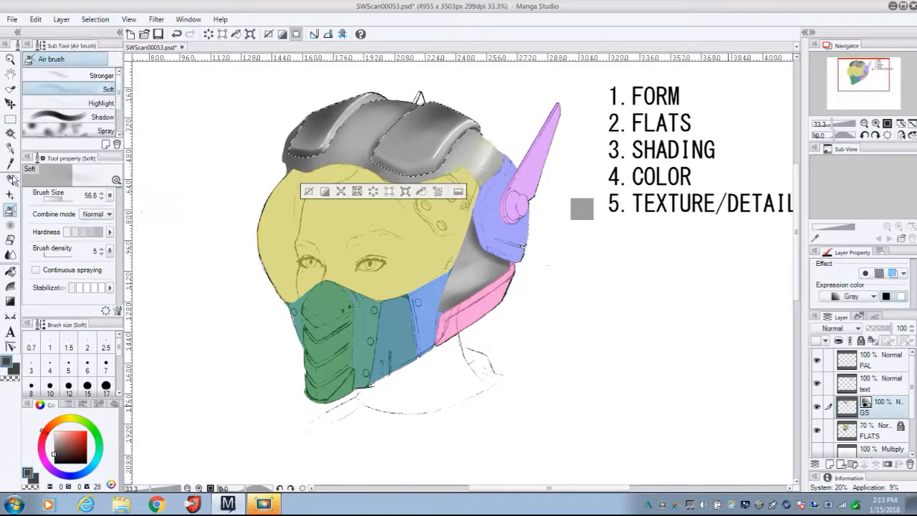
Refine the crown pads with the Darker pencil at size 17.2, airbrushed gray value 68, and Finger tip smoothing at size 21.0.
key("p")
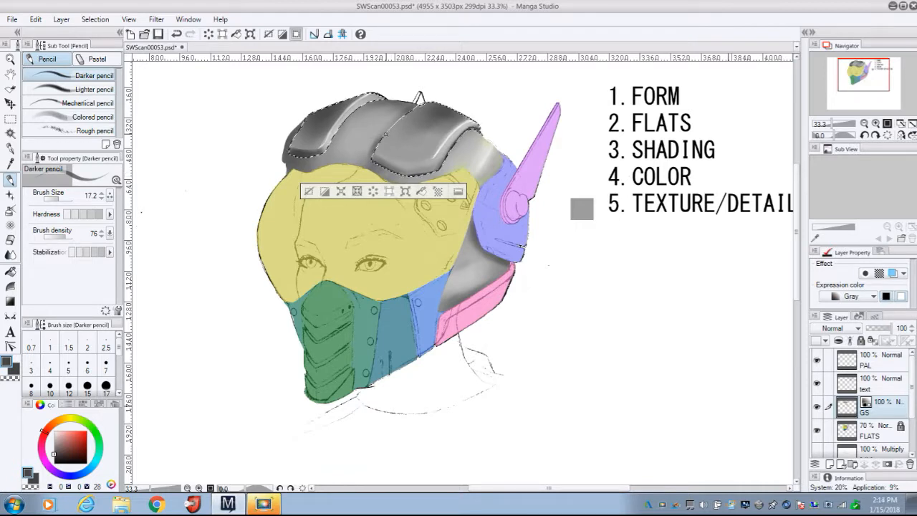
key("j")
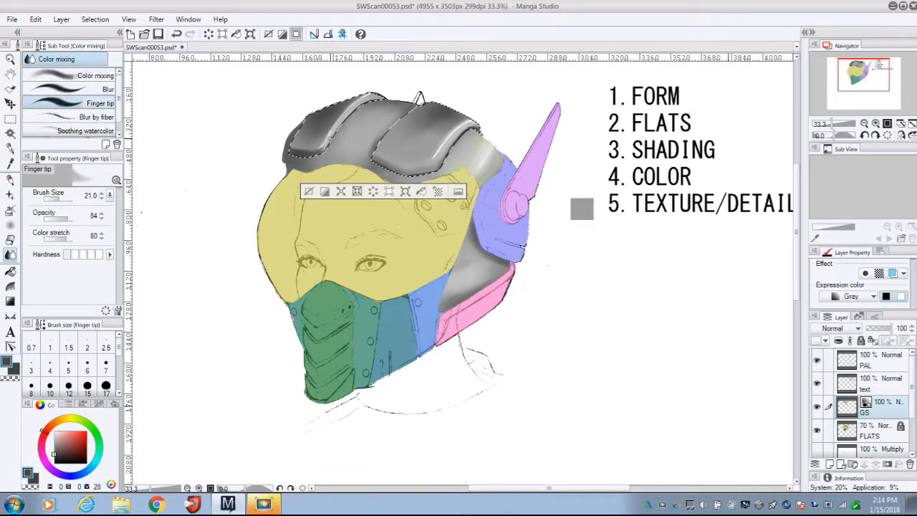
left_click(54, 440)
key("b")
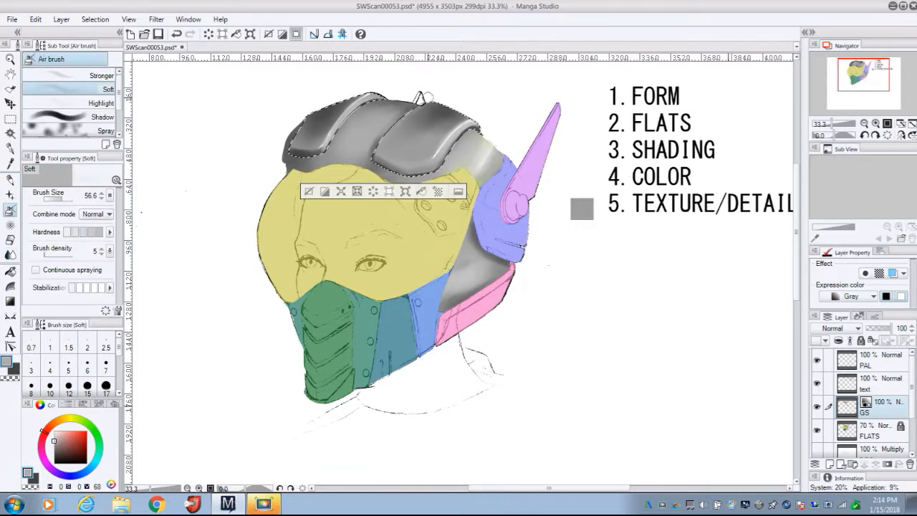
key("j")
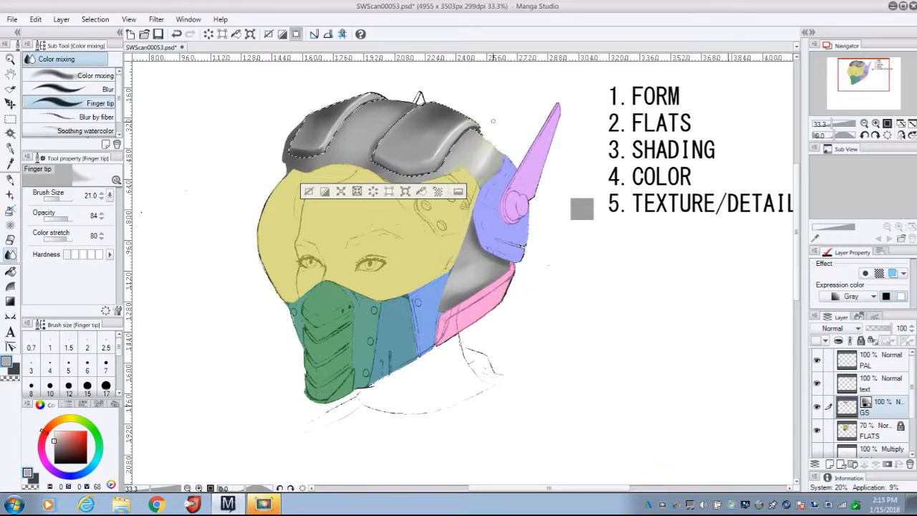
Select the blue ear piece from the flats and fill it with gray, value 62, on the GS layer.
key("w")
left_click(494, 215)
left_click(11, 272)
left_click(496, 220)
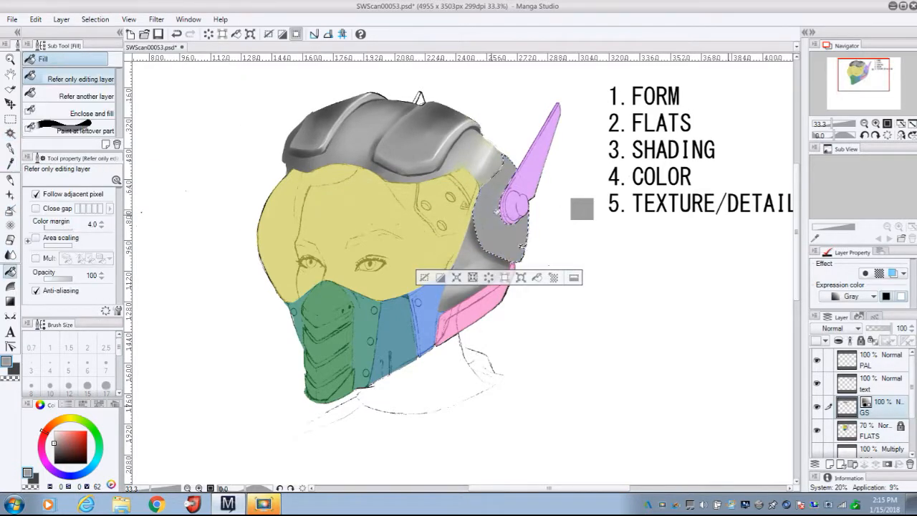
Airbrush dark shadows around the ear piece's edges and antenna base, refining them at brush size 21.0 and density 7.
left_click(53, 451)
key("b")
mouse_move(502, 168)
left_mouse_down()
mouse_move(483, 192)
mouse_move(476, 240)
mouse_move(504, 253)
mouse_move(483, 189)
mouse_move(502, 230)
left_mouse_up()
left_click(53, 435)
left_click(53, 457)
mouse_move(509, 162)
left_mouse_down()
mouse_move(506, 192)
mouse_move(502, 184)
left_mouse_up()
left_click(54, 199)
left_click(47, 255)
mouse_move(495, 251)
left_mouse_down()
mouse_move(489, 177)
mouse_move(501, 153)
left_mouse_up()
left_click_drag(527, 212, 510, 223)
Highlight the ear piece with light gray, value 93, refine it with blending and the Darker pencil, and clear the selection.
left_click(53, 432)
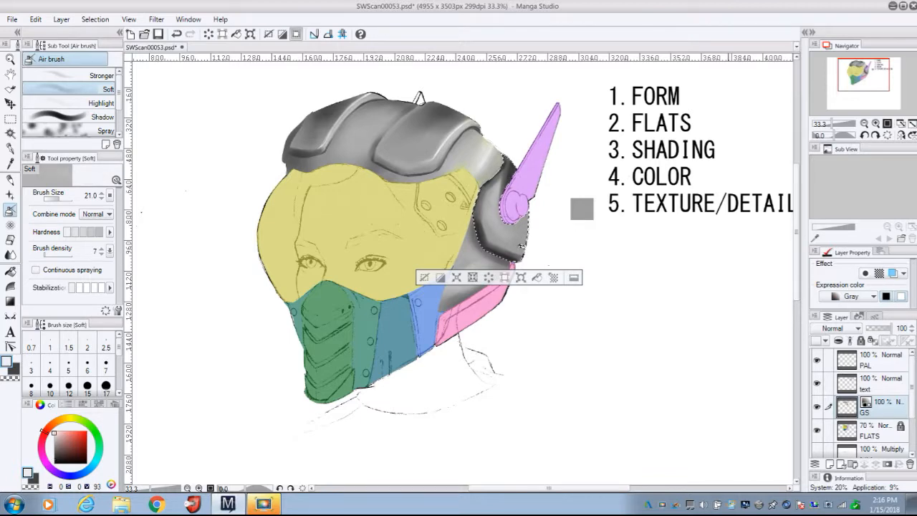
key("j")
key("p")
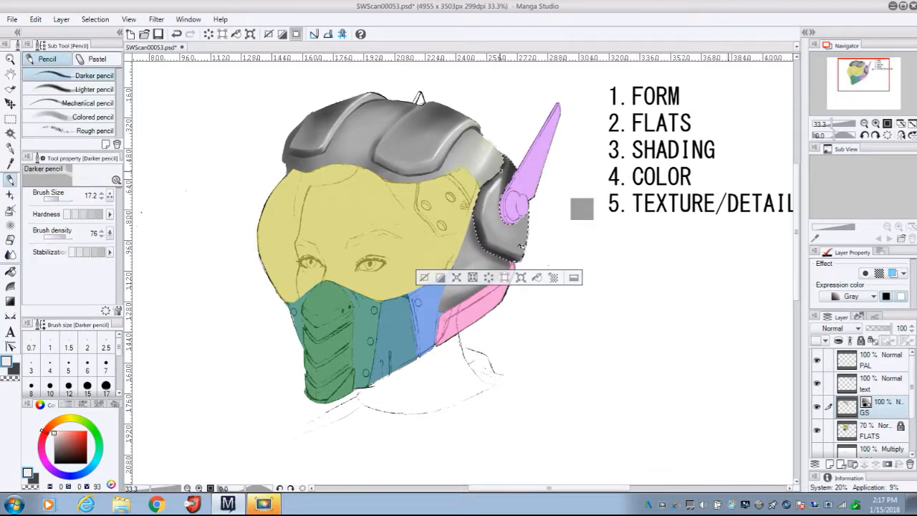
key("ctrl+d")
Select the pink lower rear trim from the FLATS layer, fill it with gray on GS and airbrush its shading.
left_click(10, 134)
left_click(473, 306)
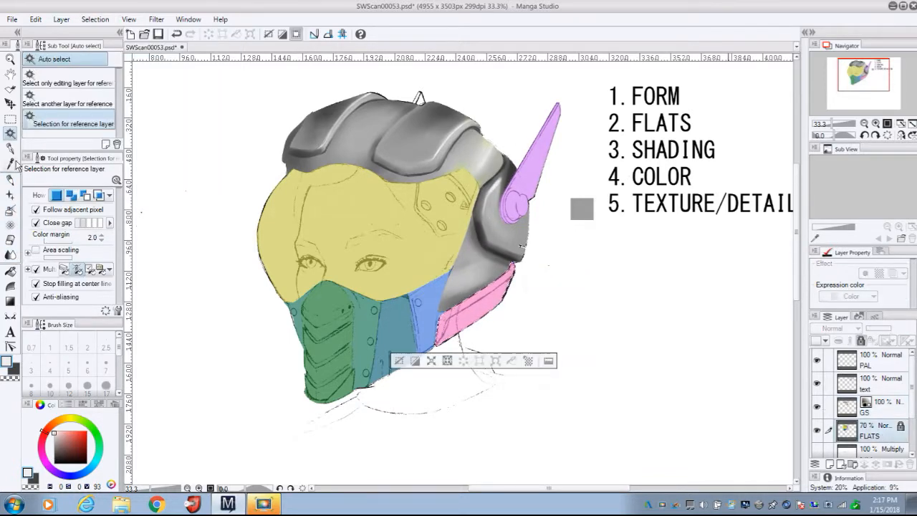
key("g")
key("b")
left_click(54, 434)
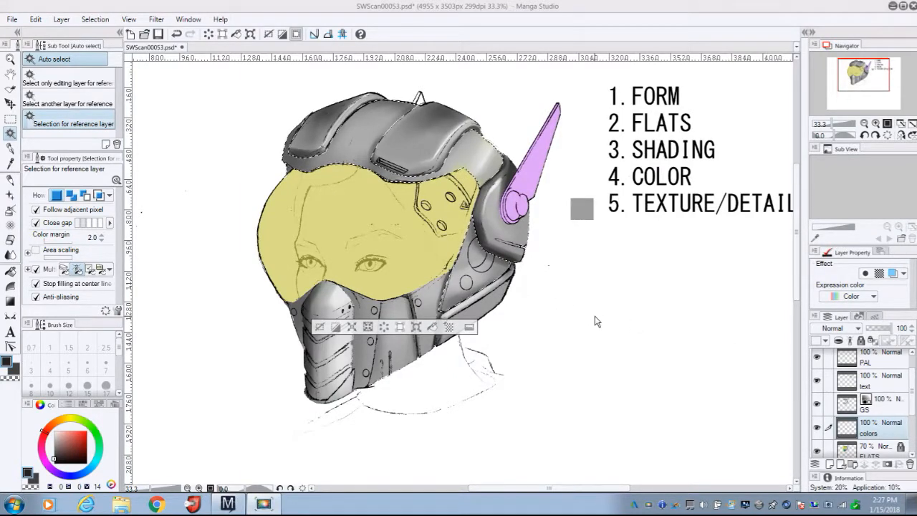
left_click(865, 77)
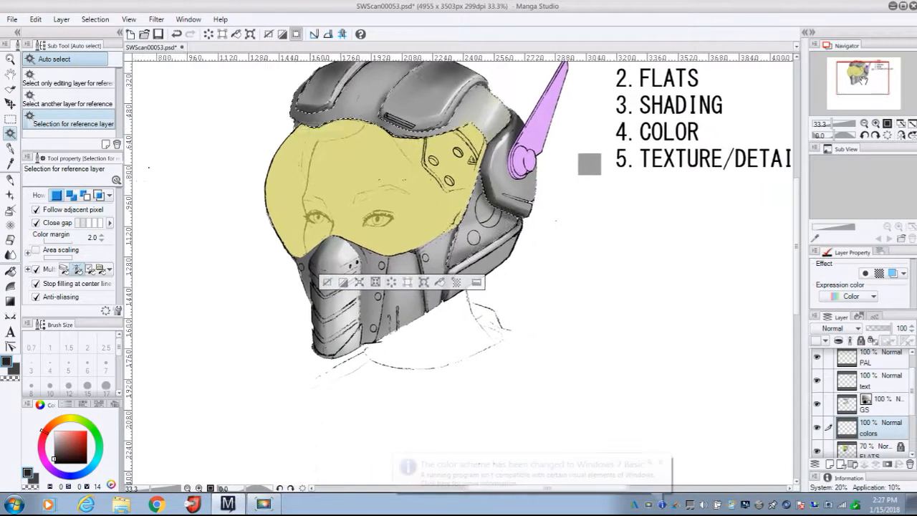
left_click_drag(865, 76, 867, 72)
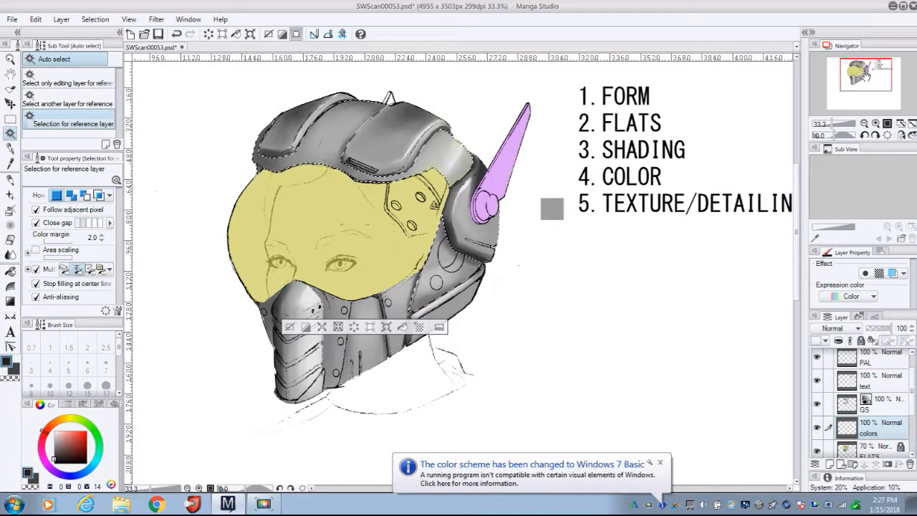
left_click_drag(866, 74, 866, 73)
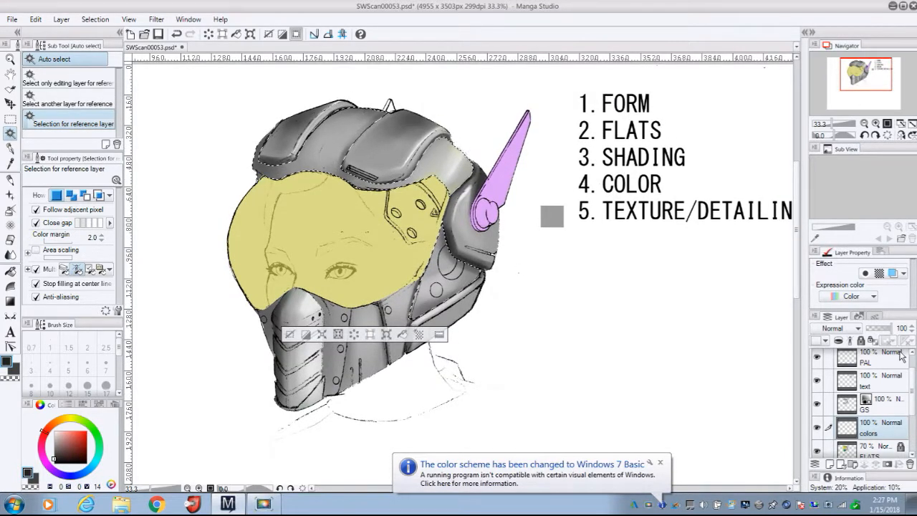
left_click(660, 464)
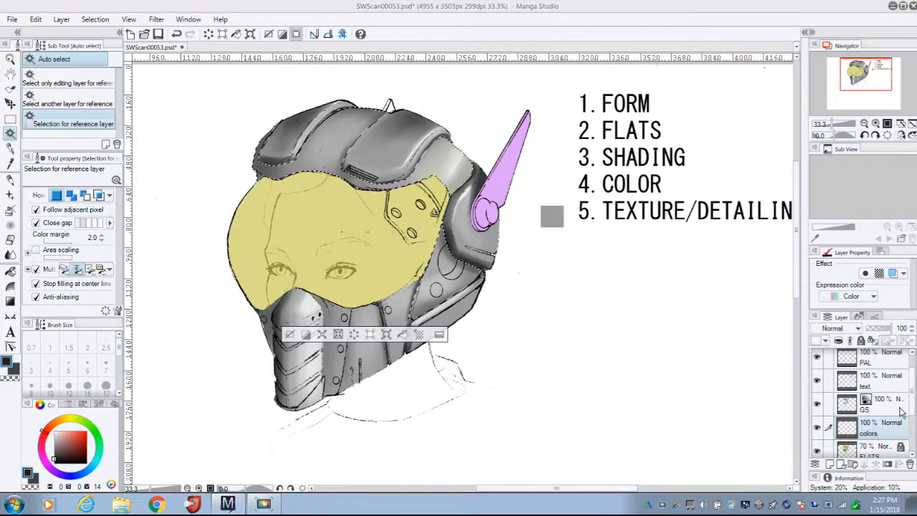
Review the layer stack and compare the helmet with the upper Background Copy line art hidden and shown.
scroll(911, 409, "down", 3)
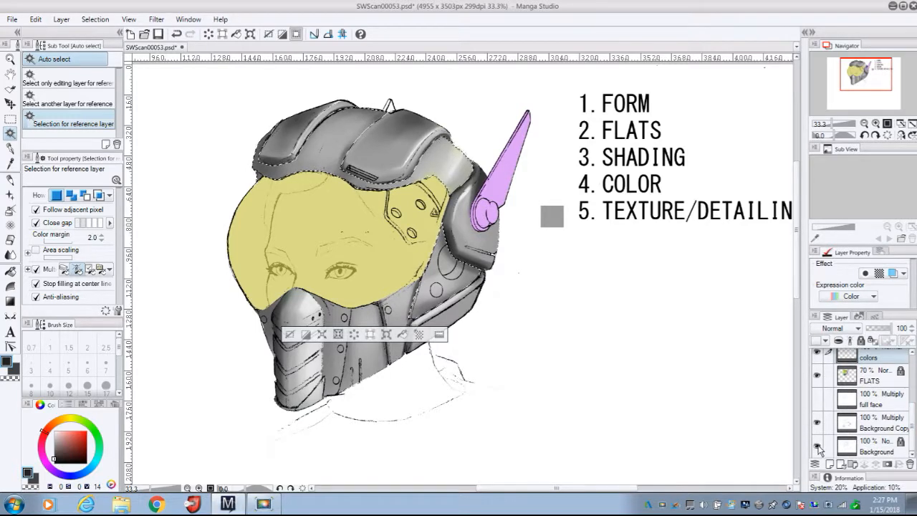
scroll(889, 401, "up", 10)
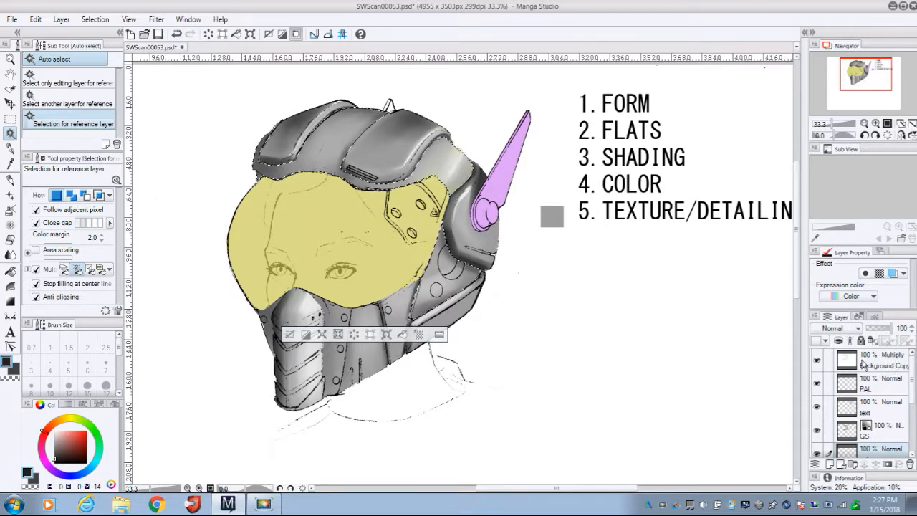
left_click(817, 361)
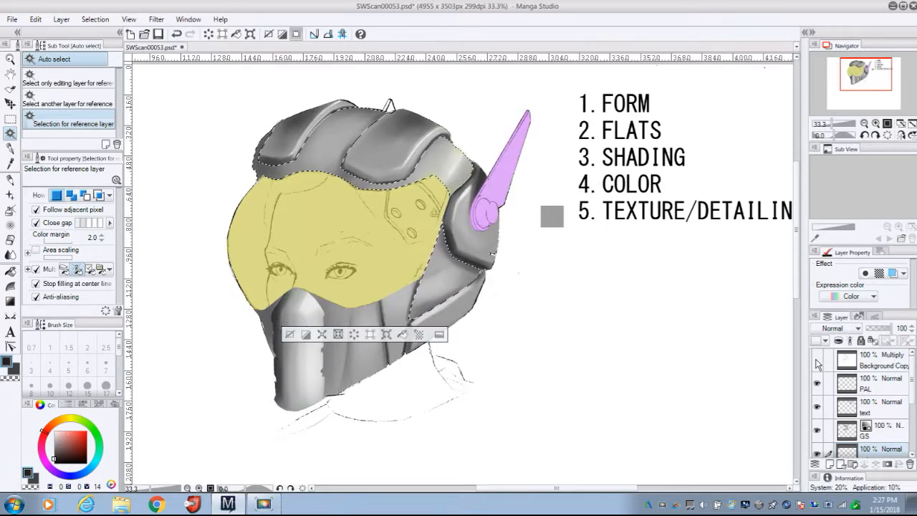
left_click(817, 361)
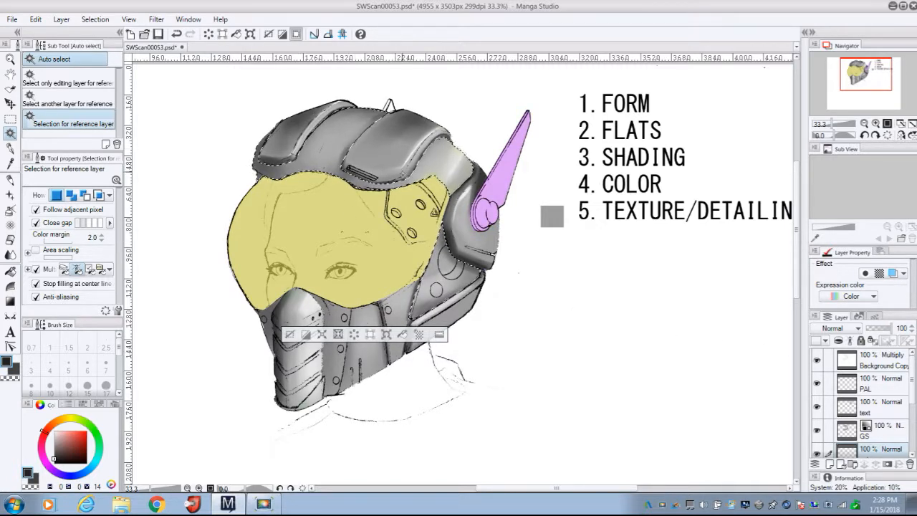
scroll(913, 400, "down", 1)
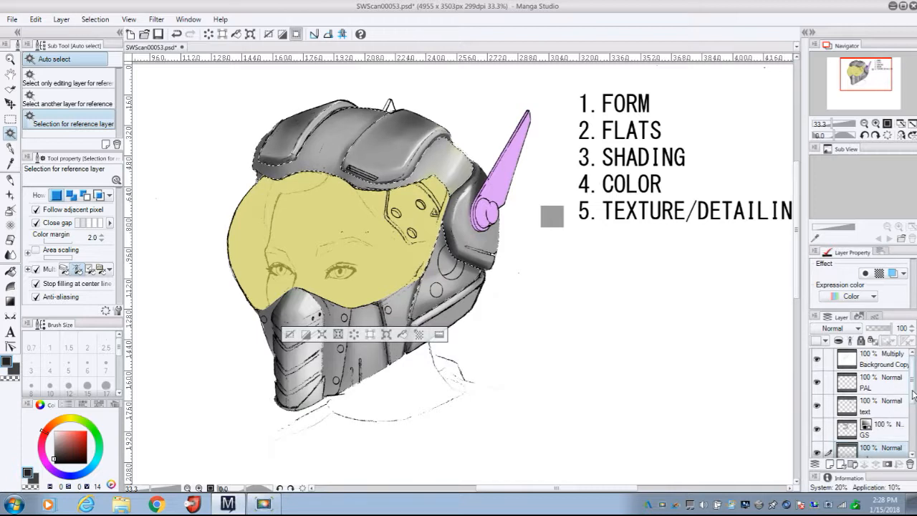
scroll(913, 400, "down", 2)
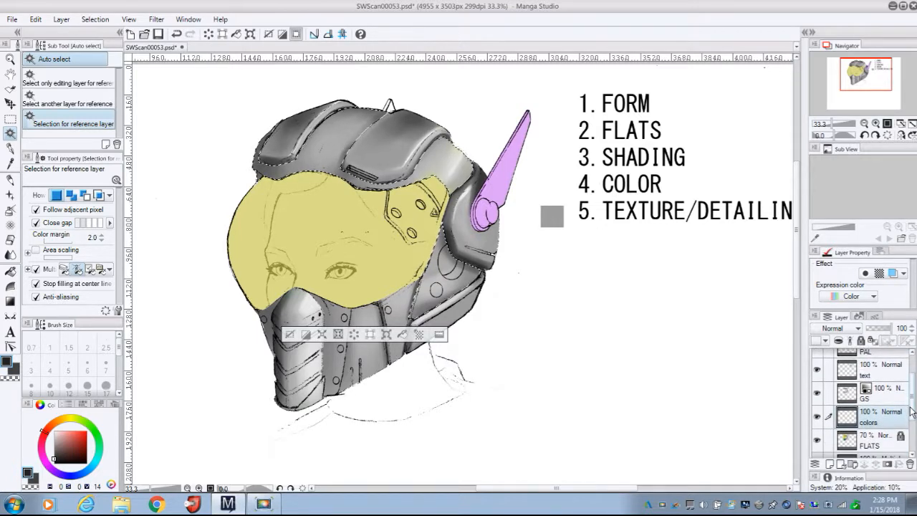
scroll(912, 414, "down", 1)
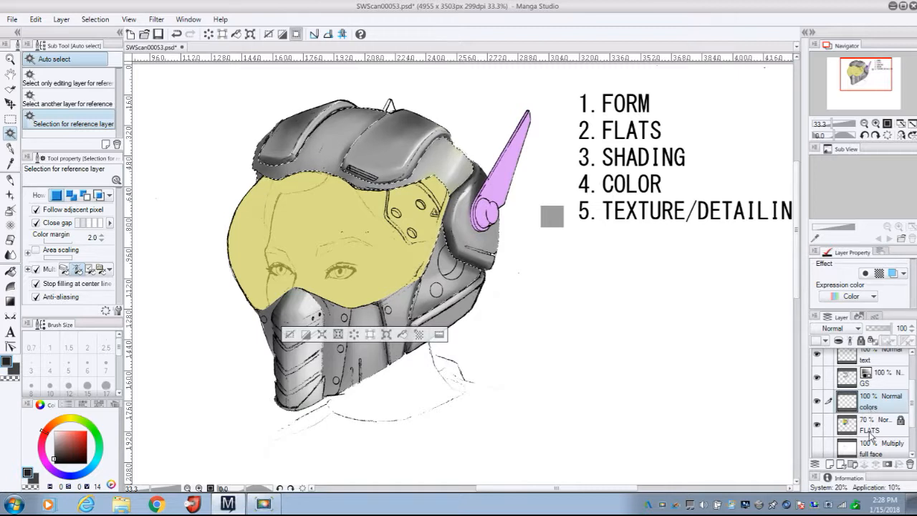
Move the colors layer above the GS layer and set its blending mode to Overlay.
left_click_drag(873, 403, 876, 383)
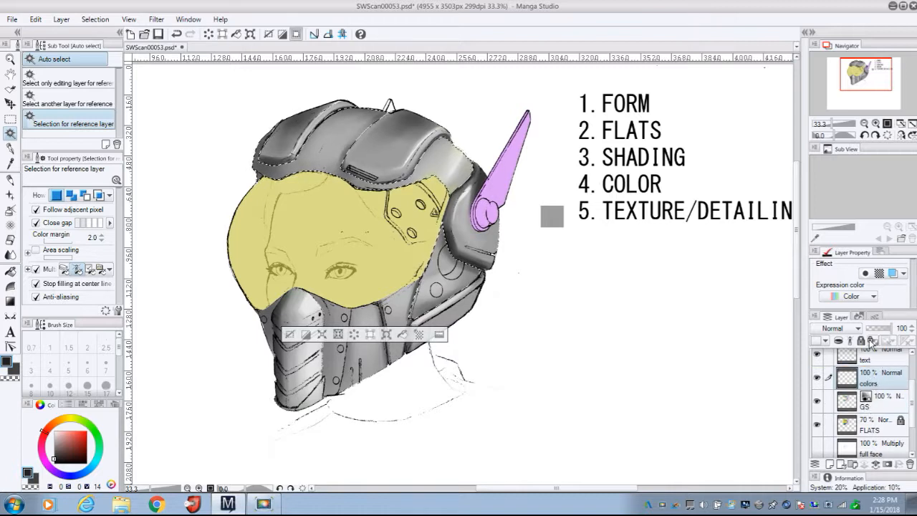
left_click(855, 331)
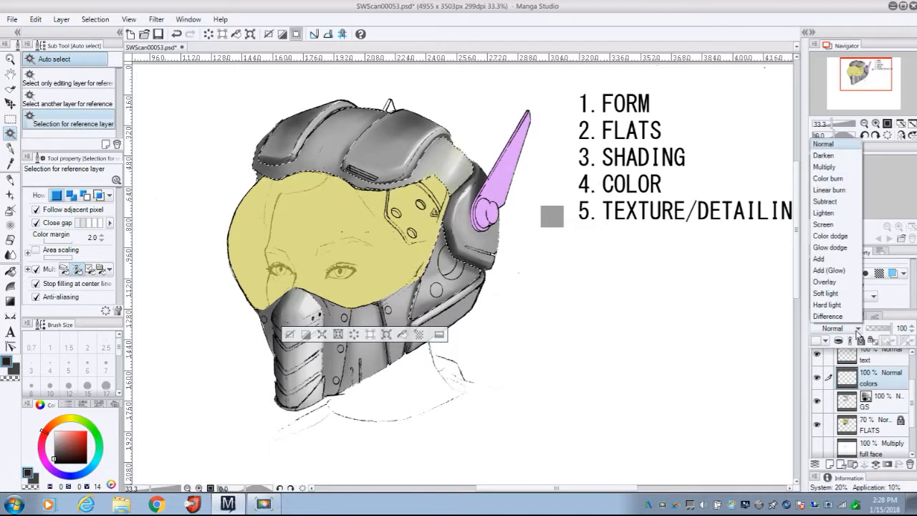
left_click(843, 282)
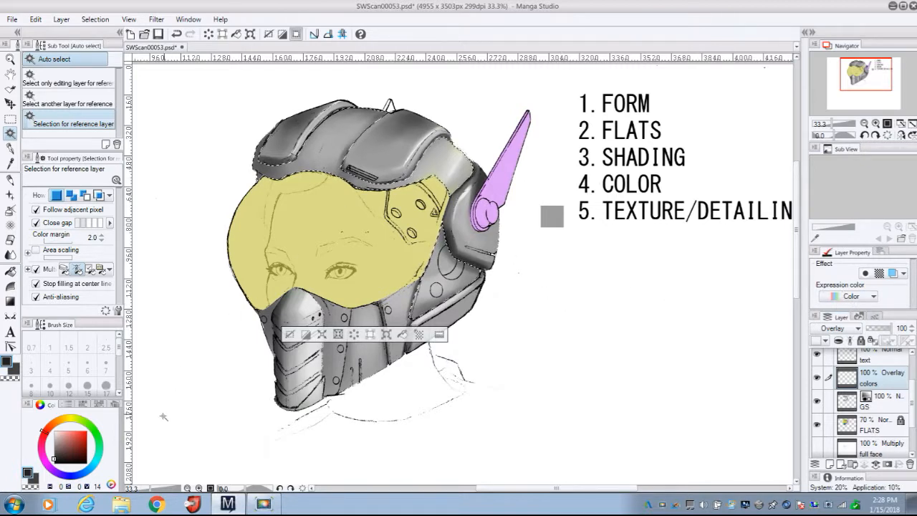
Fill the selected crown areas on the colors layer with orange, hue 28, saturation 89, value 77.
mouse_move(44, 433)
left_mouse_down()
mouse_move(54, 420)
mouse_move(83, 438)
left_mouse_up()
left_click(81, 446)
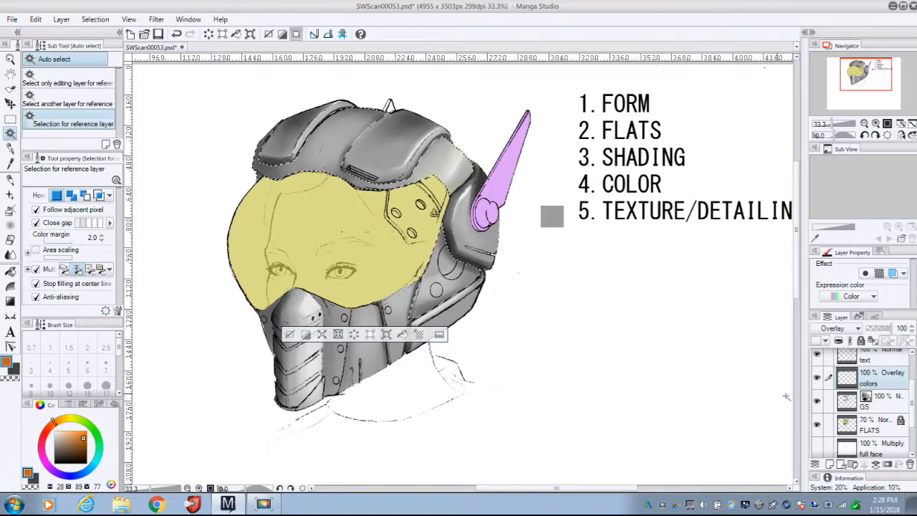
left_click(10, 271)
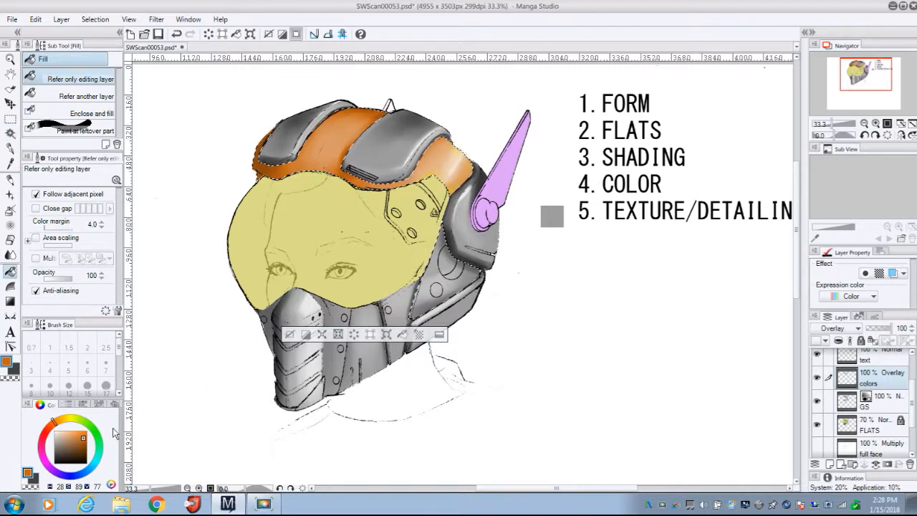
Try a darker brown on the helmet shell, and recolor it with muted brown, hue 28, saturation 61, value 53.
left_click(87, 447)
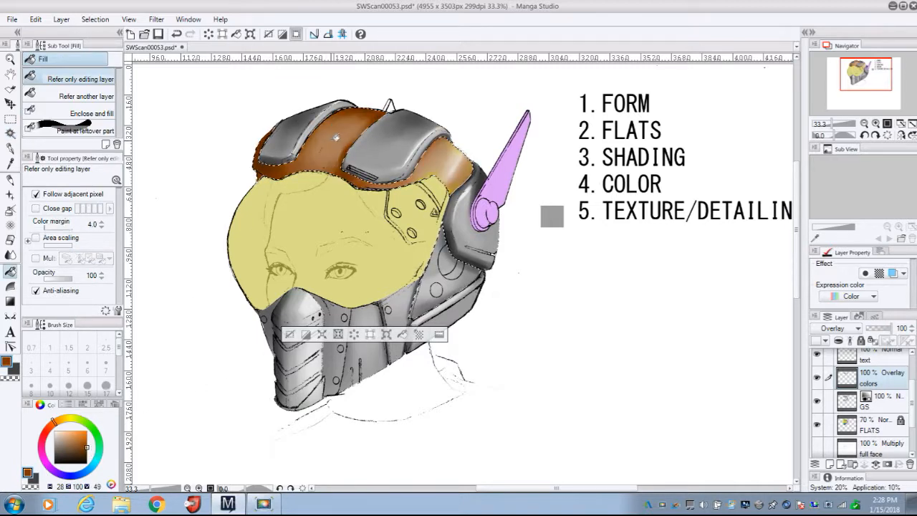
left_click(77, 440)
left_click(74, 446)
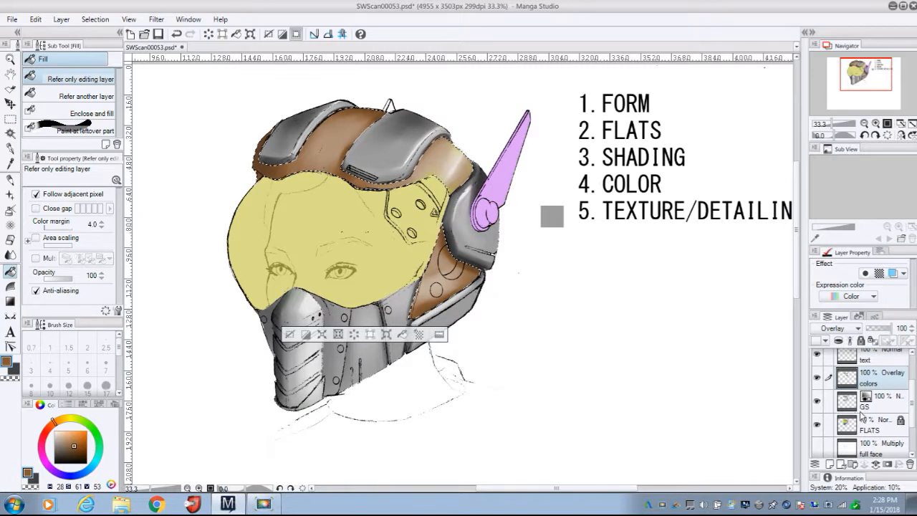
Add a brown swatch (hue 28, saturation 61, value 53) below the gray one on the PAL layer, and clear the selection.
scroll(896, 397, "up", 3)
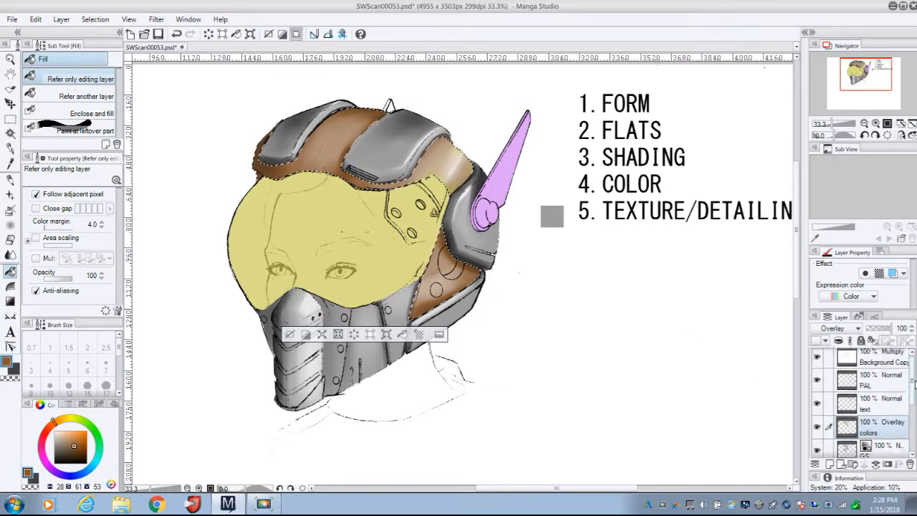
left_click(892, 390)
key("m")
left_click_drag(543, 247, 568, 267)
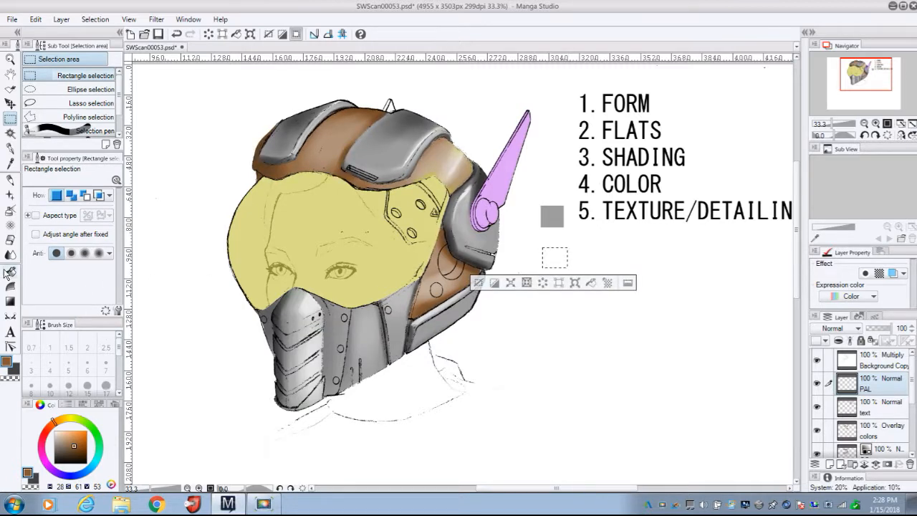
left_click(9, 273)
left_click(564, 253)
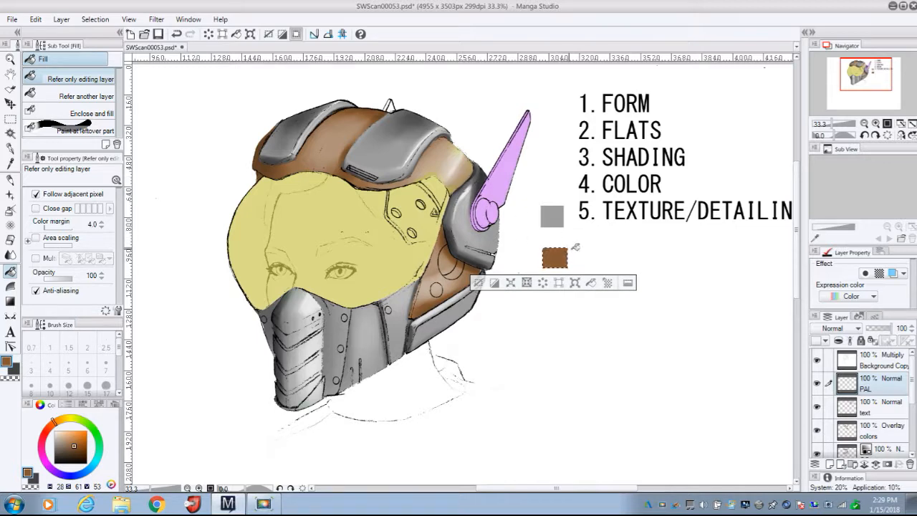
left_click(95, 19)
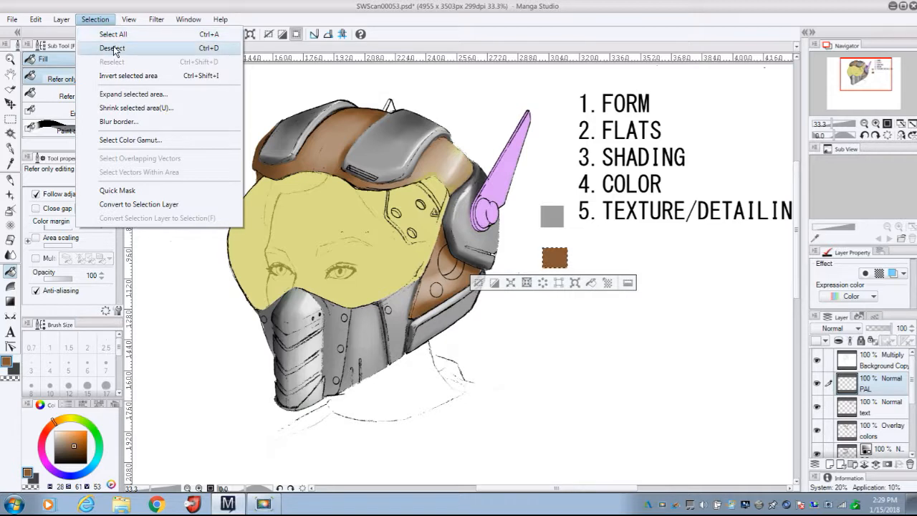
left_click(113, 48)
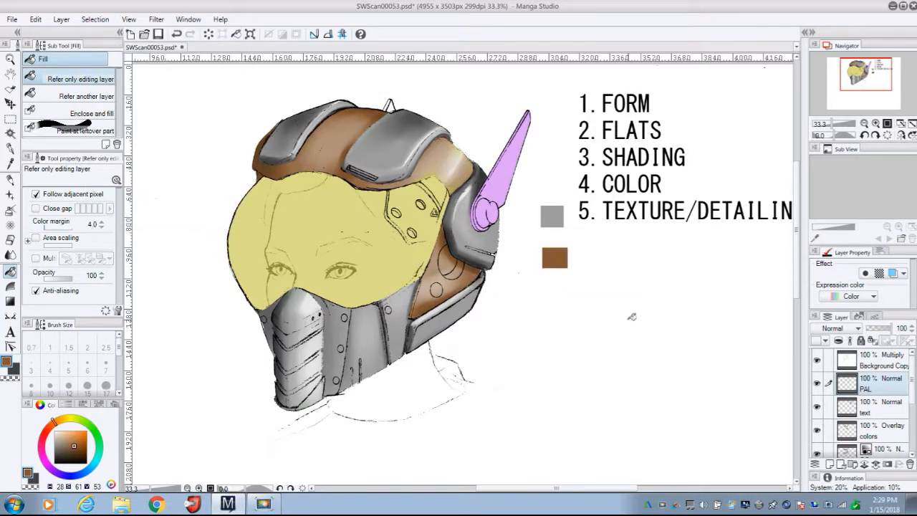
Select the brown crown shell and the side panel behind the visor from the FLATS layer.
scroll(900, 395, "down", 3)
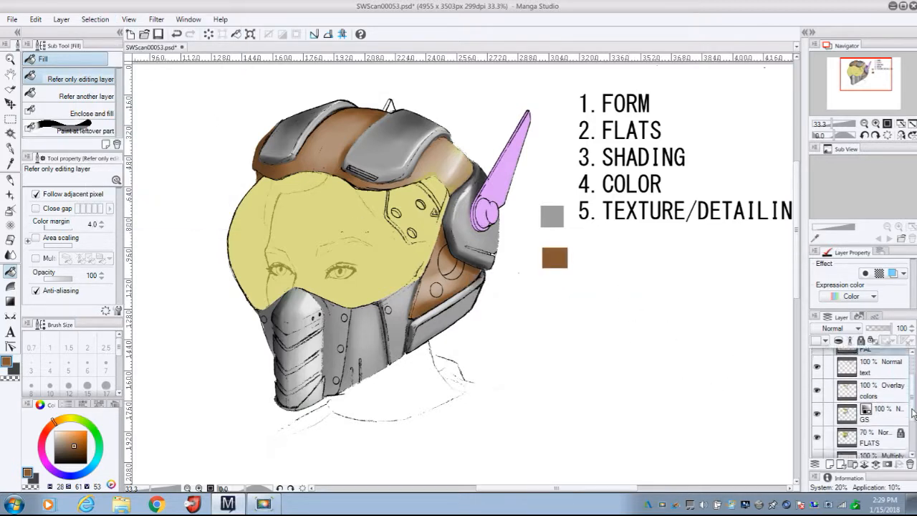
left_click(878, 419)
left_click(10, 133)
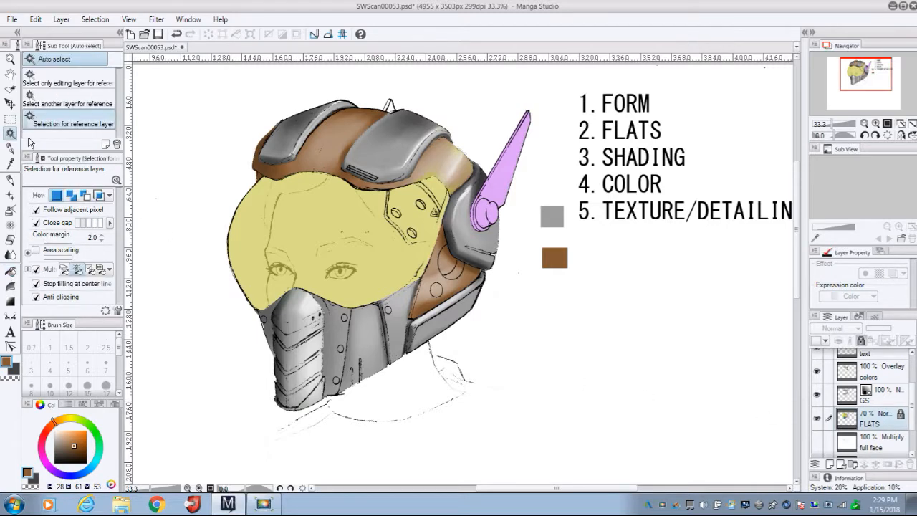
left_click(311, 156)
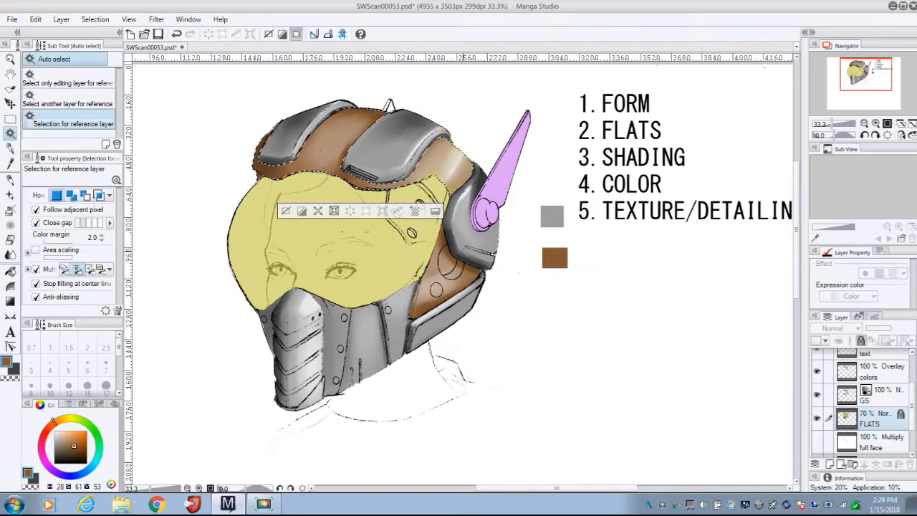
left_click(440, 277, "shift")
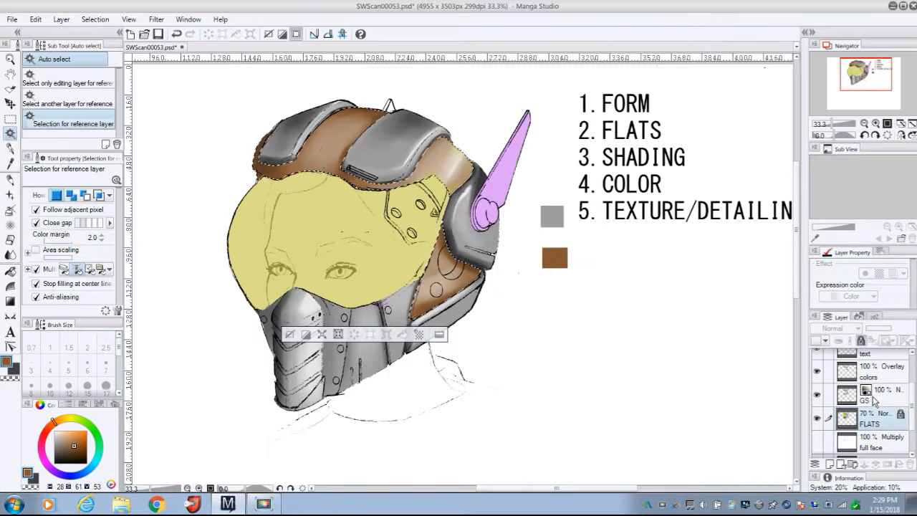
Shade the selected shell on the colors layer with the Soft airbrush in dark brown, hue 28, saturation 63, value 37.
left_click(885, 374)
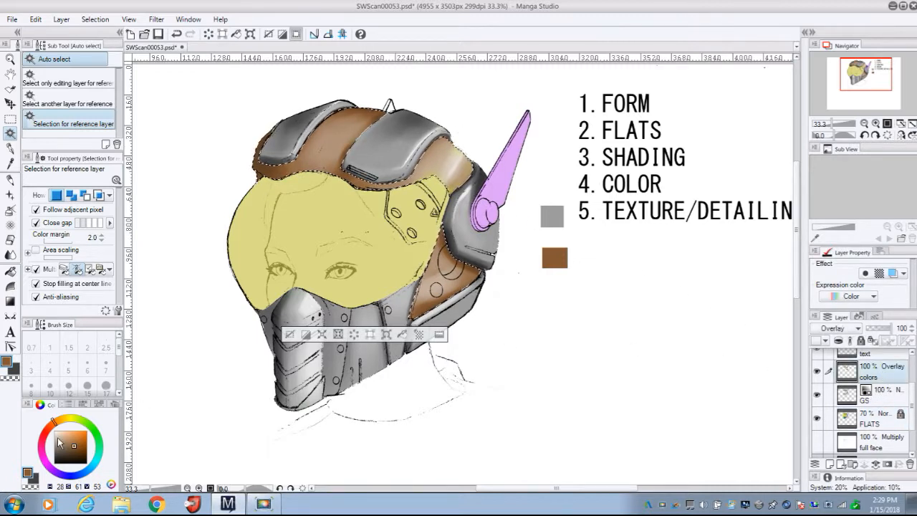
left_click(75, 452)
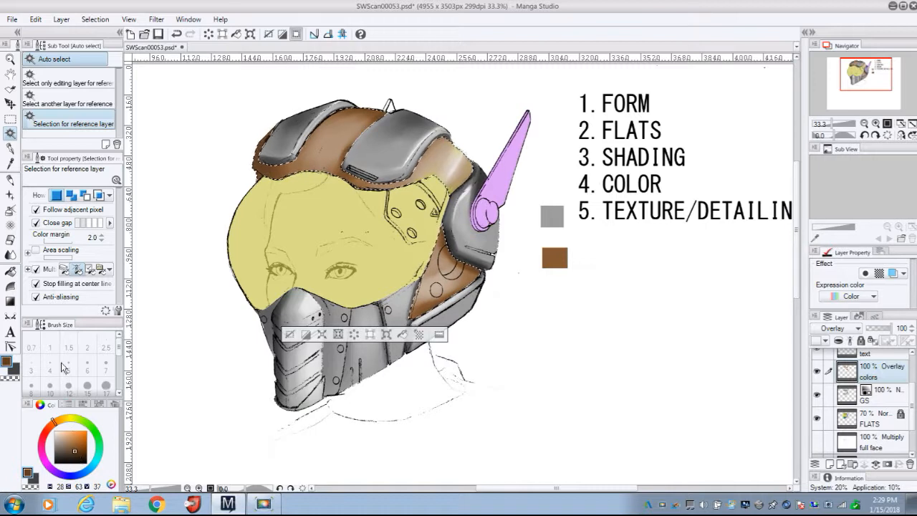
left_click(10, 210)
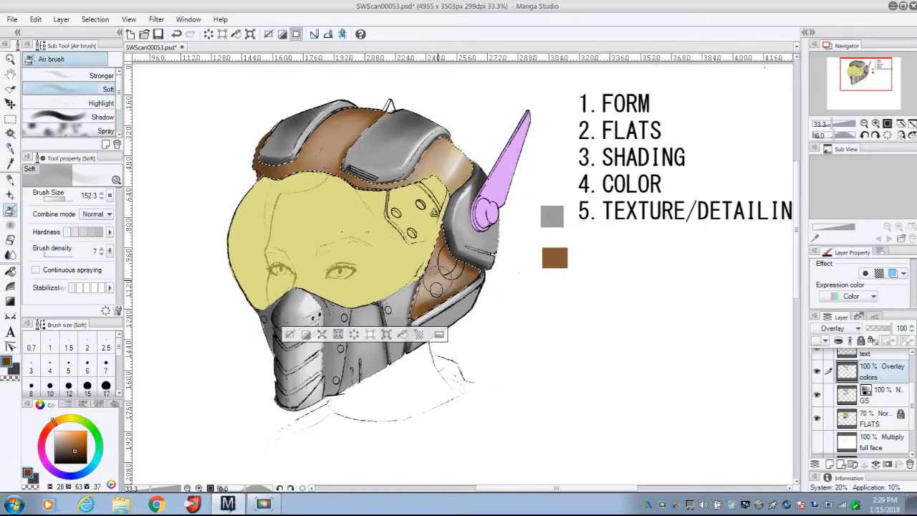
Airbrush lighter hue 28 tones on the shell: saturation 25, value 72; saturation 63, value 91; and saturation 74, value 60.
left_click(63, 434)
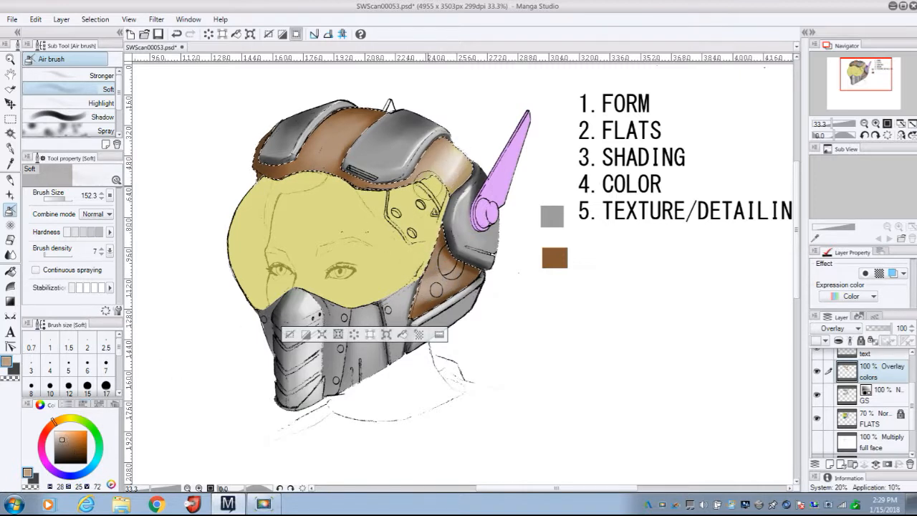
left_click(74, 434)
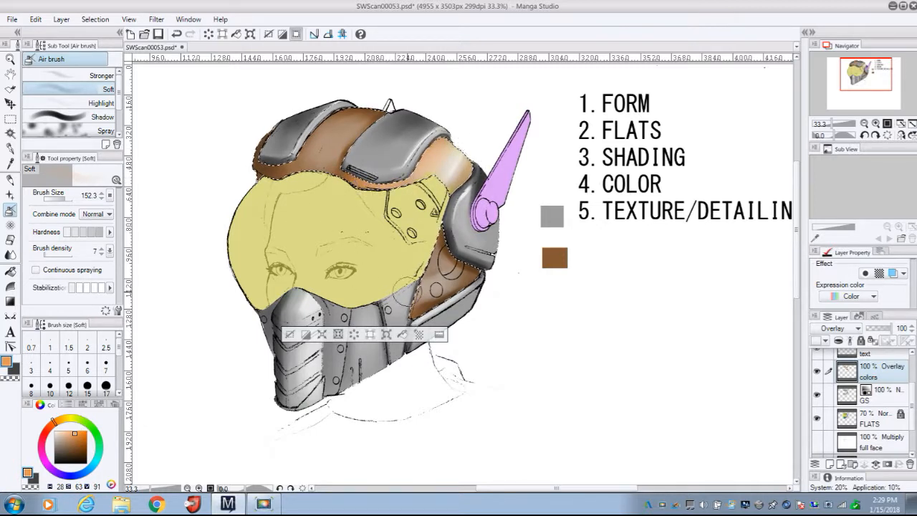
left_click(79, 445)
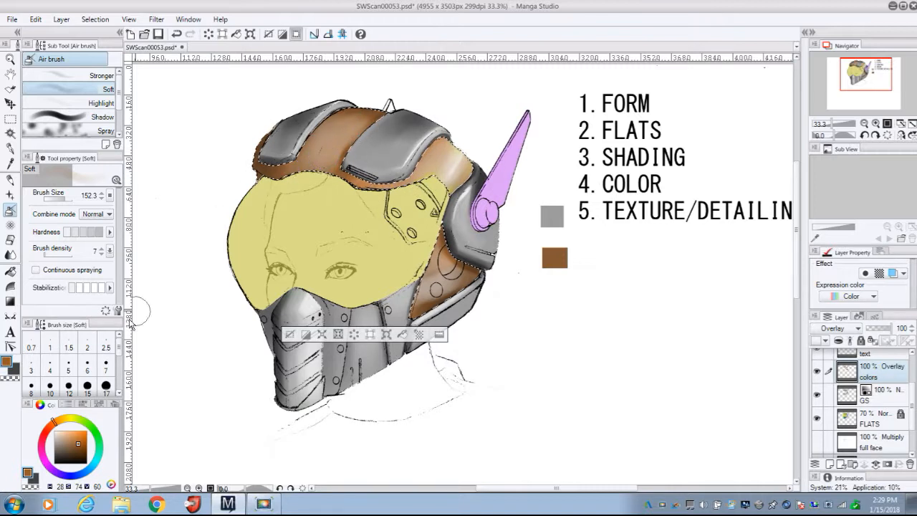
Deepen the shell's shading with hue 28 browns down to value 14 and a near-black of value 13, adding a mid-tone of value 75.
left_click(82, 450)
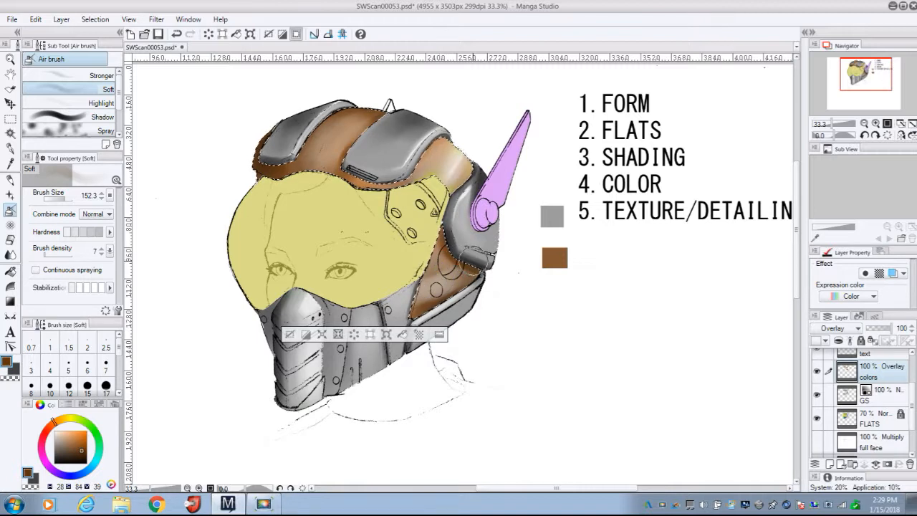
left_click(84, 459)
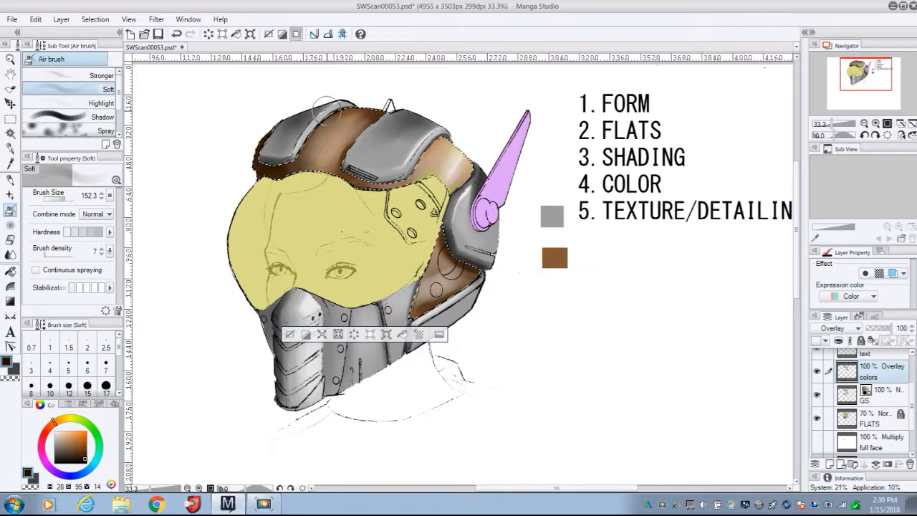
left_click(73, 438)
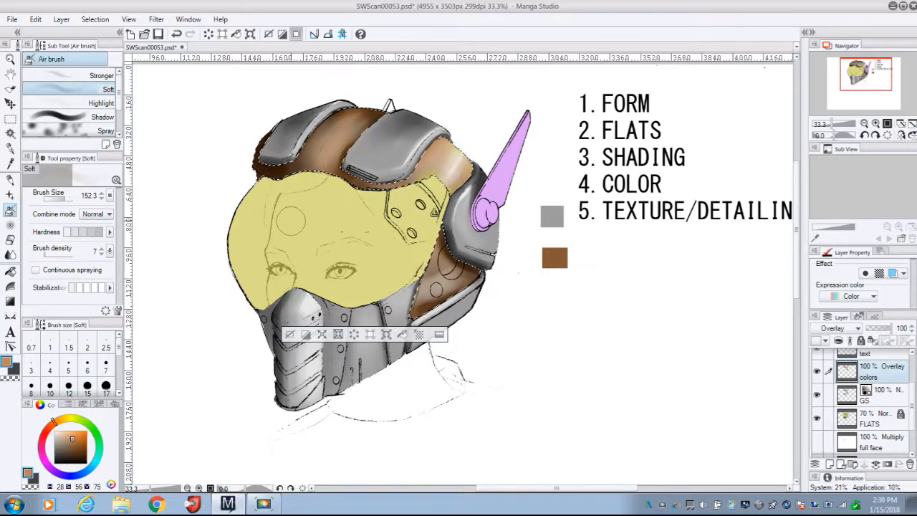
left_click(55, 457)
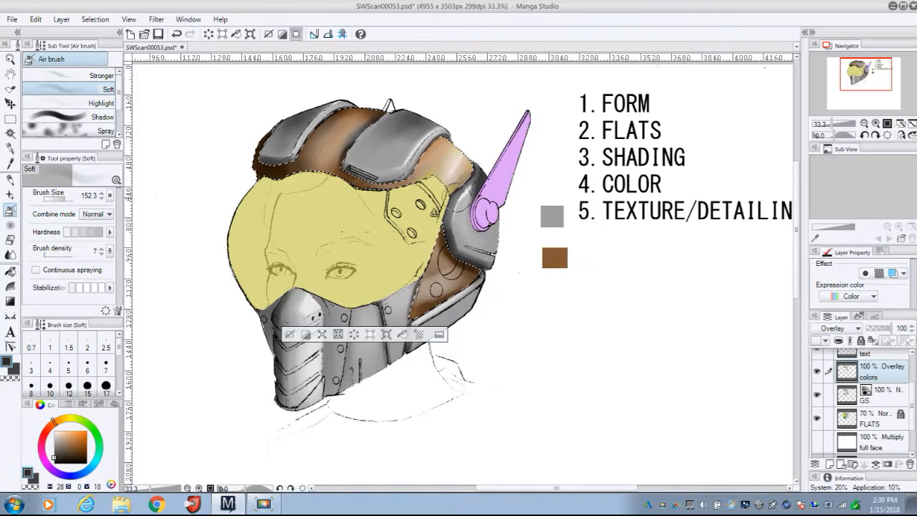
Try an orange accent (hue 20, saturation 81, value 88) on the side panel with the Darker pencil, and soften it with Blur.
left_click(74, 439)
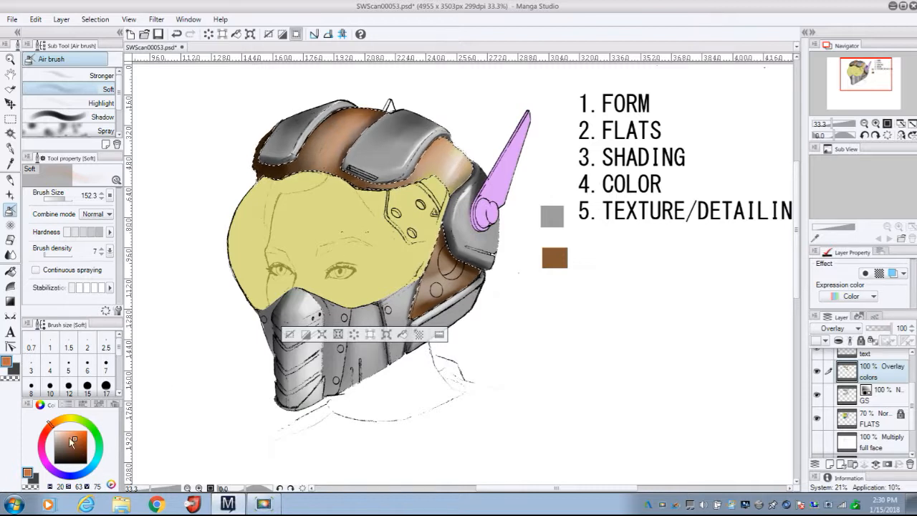
left_click(81, 436)
left_click(13, 181)
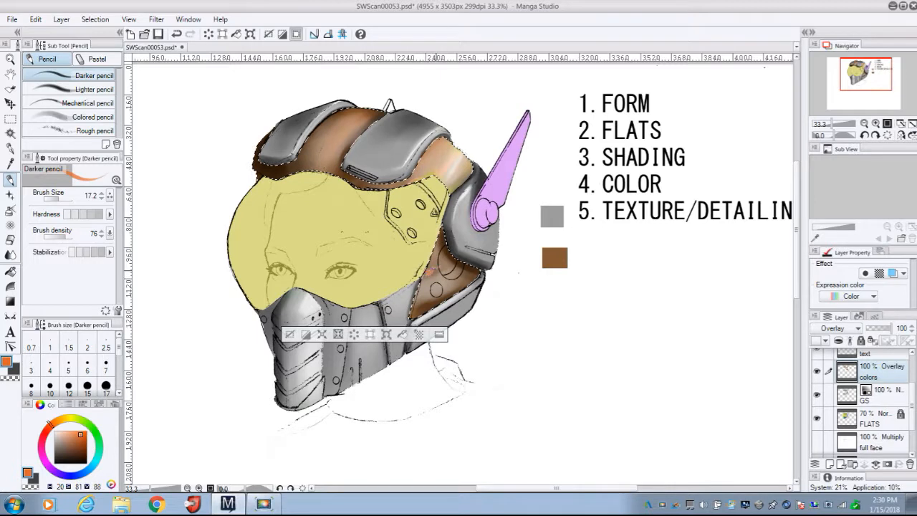
left_click(10, 254)
left_click(106, 116)
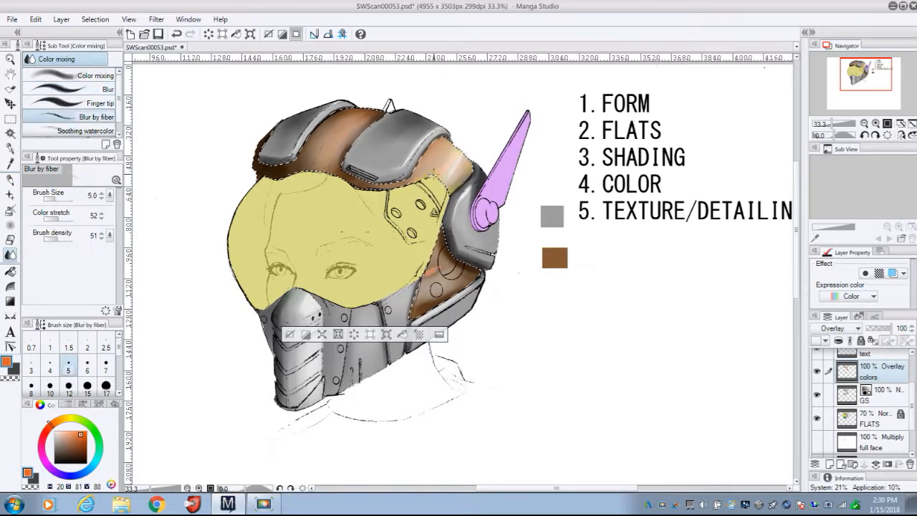
left_click(100, 89)
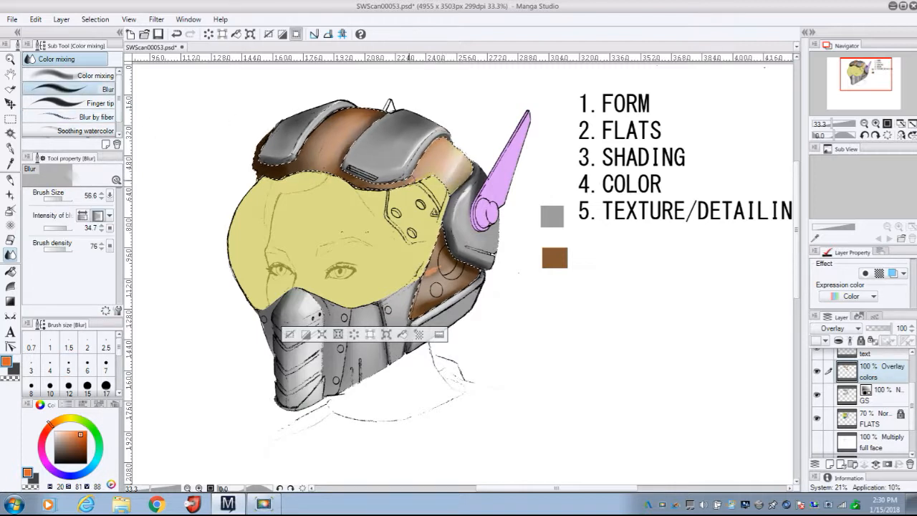
Sample the brown palette swatch and airbrush it softly over the shell and the side panel's orange accent.
left_click(10, 163)
left_click(561, 252)
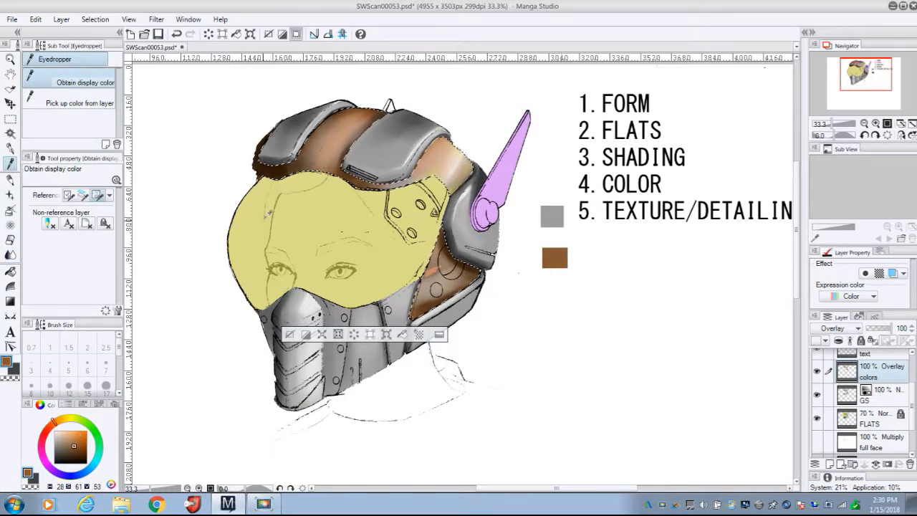
left_click(12, 210)
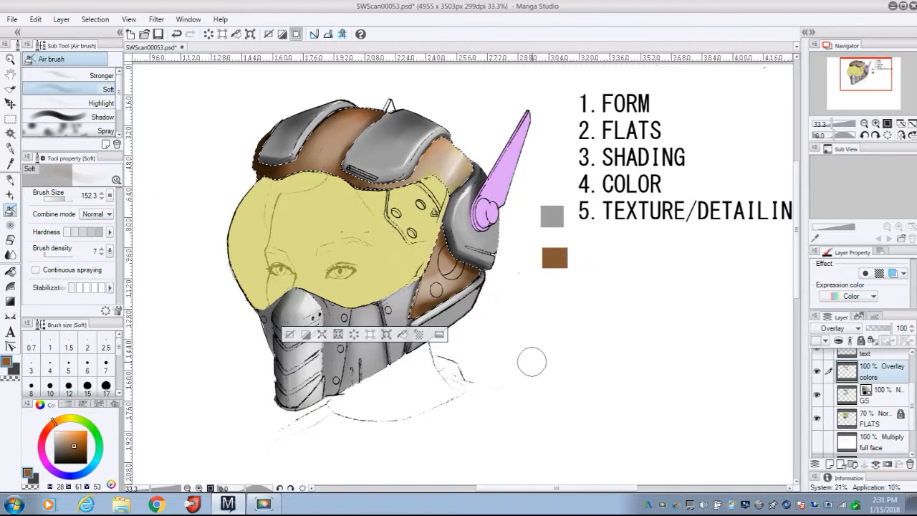
Select the two raised gray pads on the helmet's crown from the FLATS layer.
left_click(886, 421)
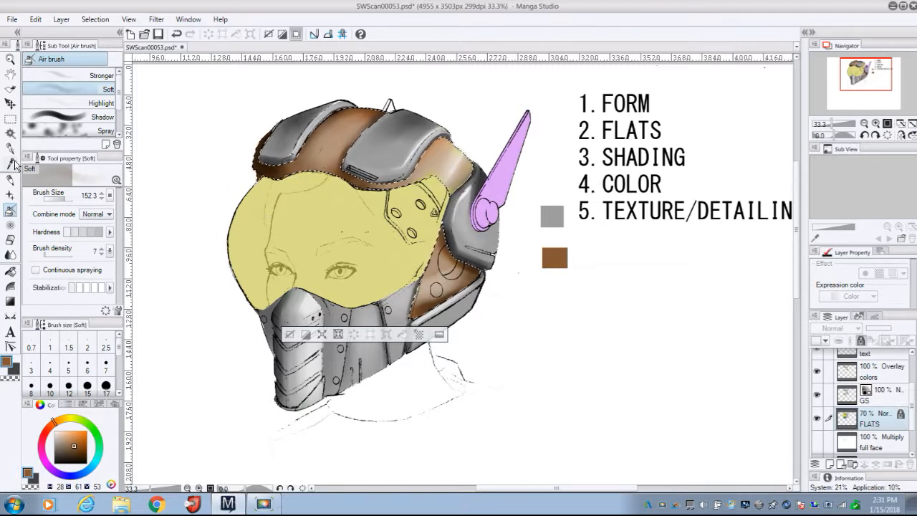
left_click(10, 134)
left_click(283, 137)
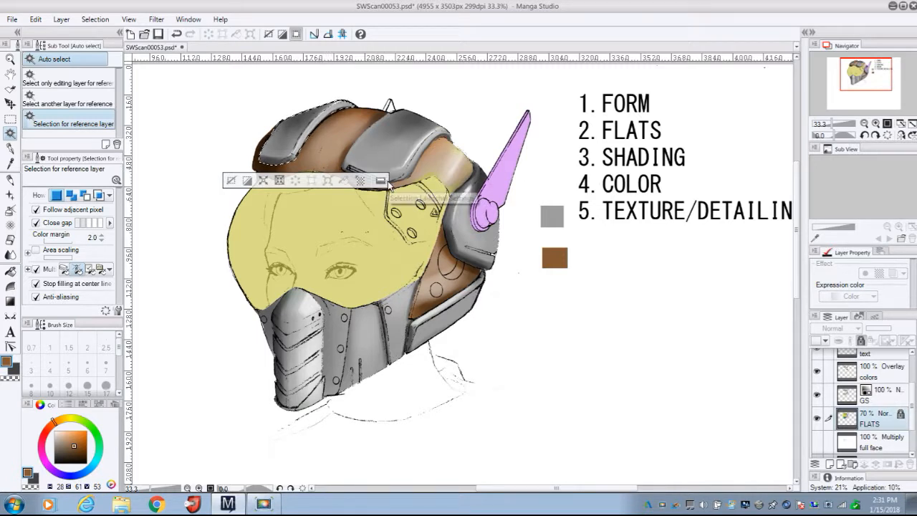
left_click(391, 154, "shift")
Fill both selected crown pads on the colors layer with red-orange, hue 13, saturation 98, value 72.
left_click(81, 440)
left_click(86, 439)
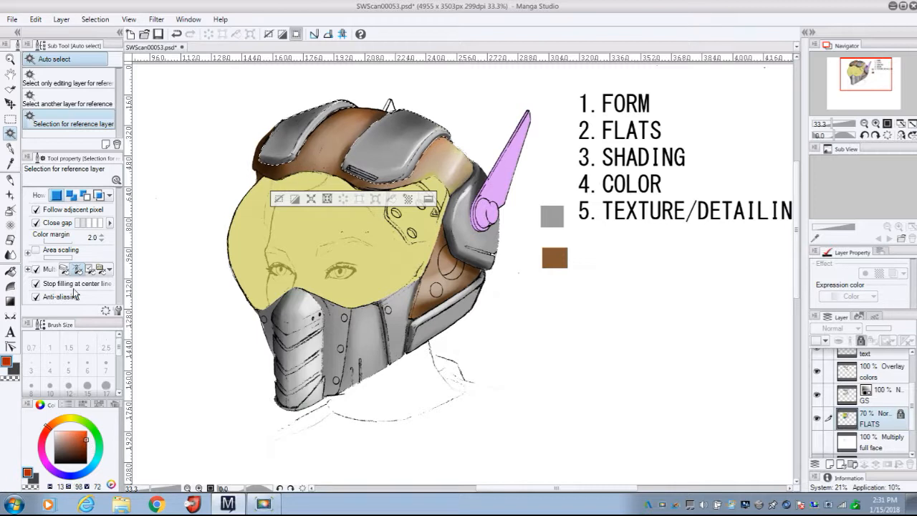
left_click(10, 271)
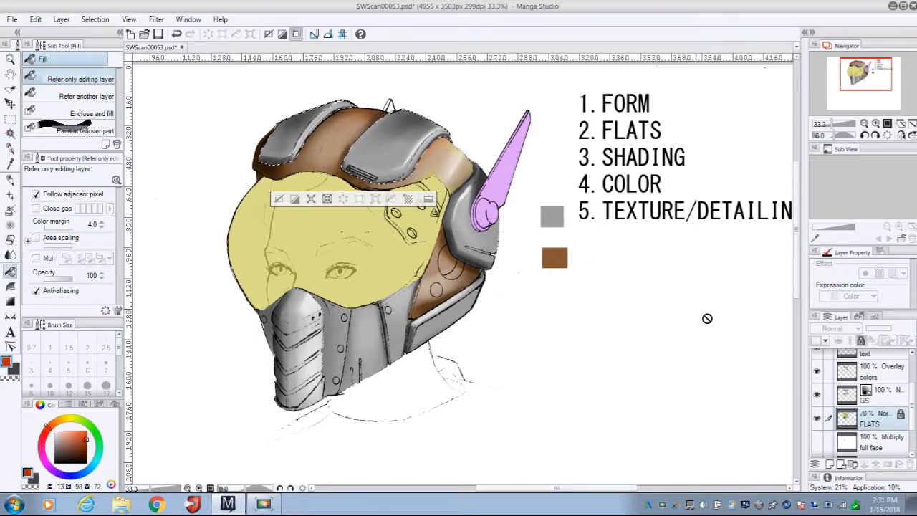
left_click(878, 377)
left_click(403, 135)
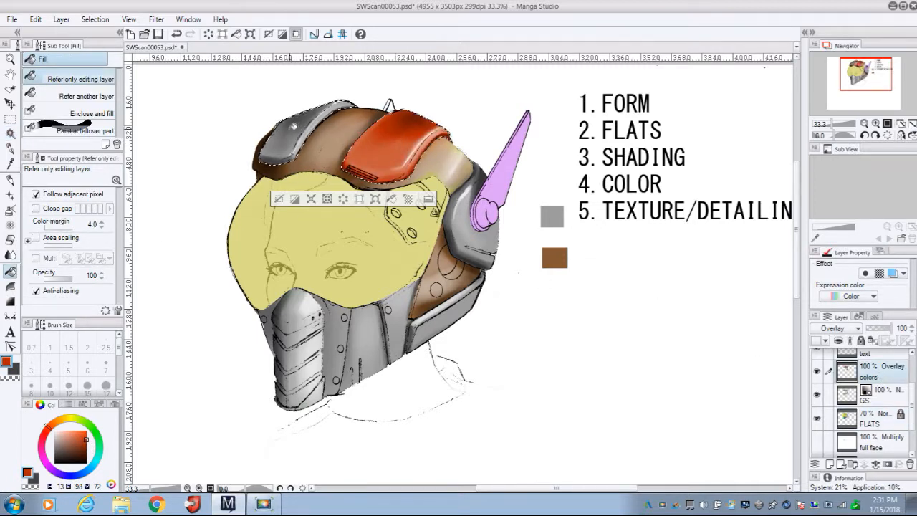
left_click(312, 125)
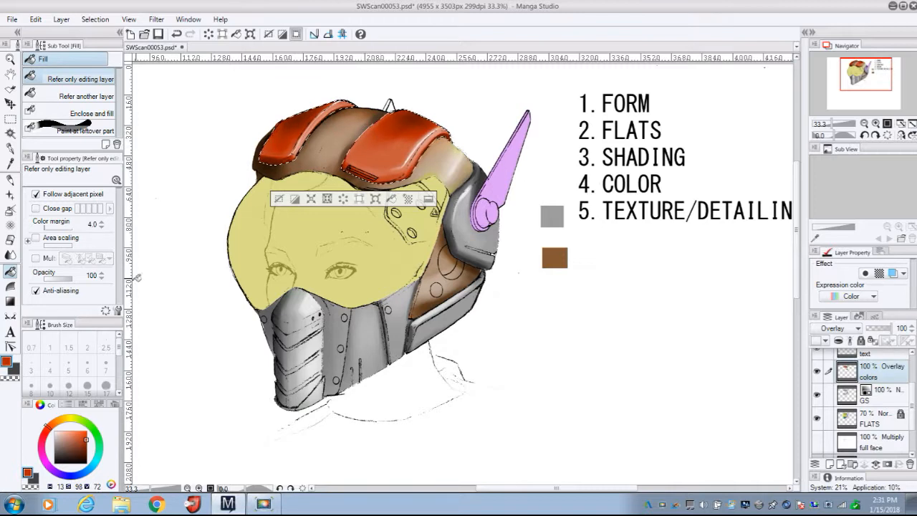
Airbrush the crown pads with dark red (hue 13, saturation 100, value 39) along their lower edges and a lighter red (saturation 79, value 72).
left_click(89, 451)
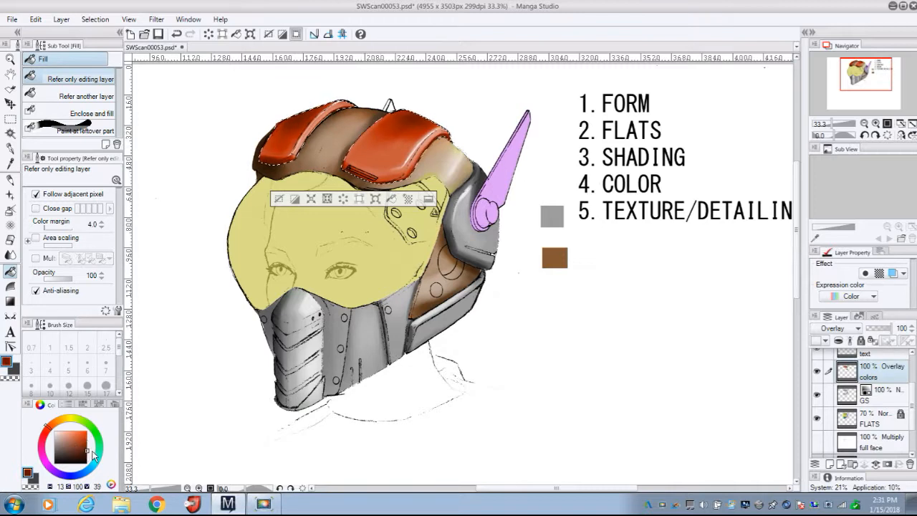
left_click(10, 209)
mouse_move(398, 173)
left_mouse_down()
mouse_move(399, 183)
mouse_move(387, 186)
mouse_move(359, 165)
mouse_move(355, 179)
mouse_move(366, 173)
mouse_move(347, 179)
mouse_move(335, 159)
mouse_move(305, 174)
left_mouse_up()
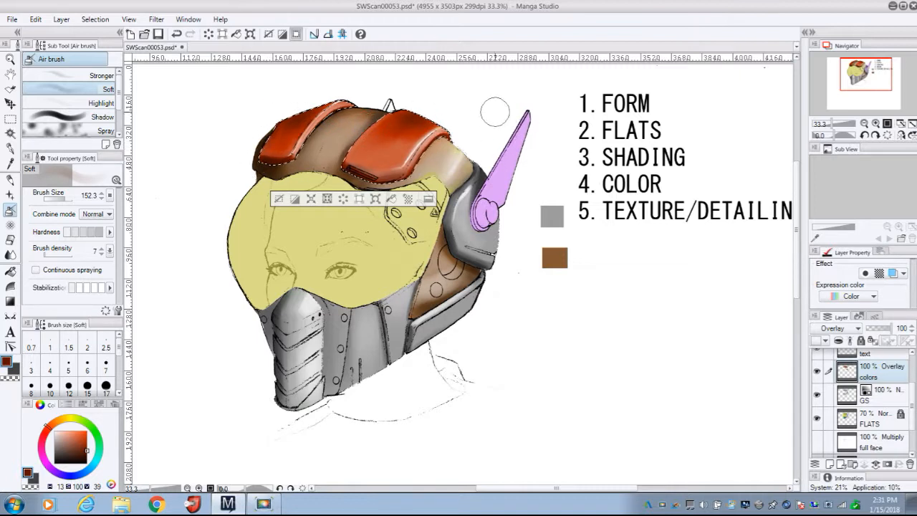
left_click(80, 439)
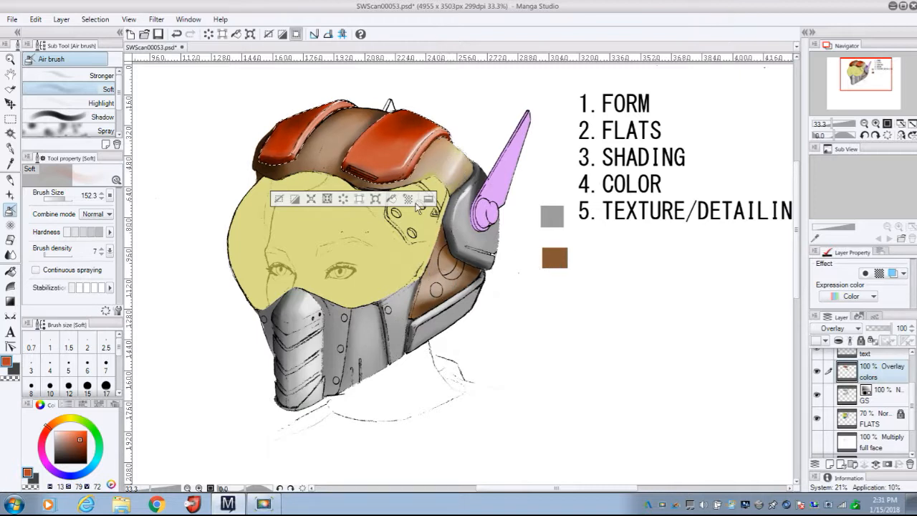
mouse_move(265, 505)
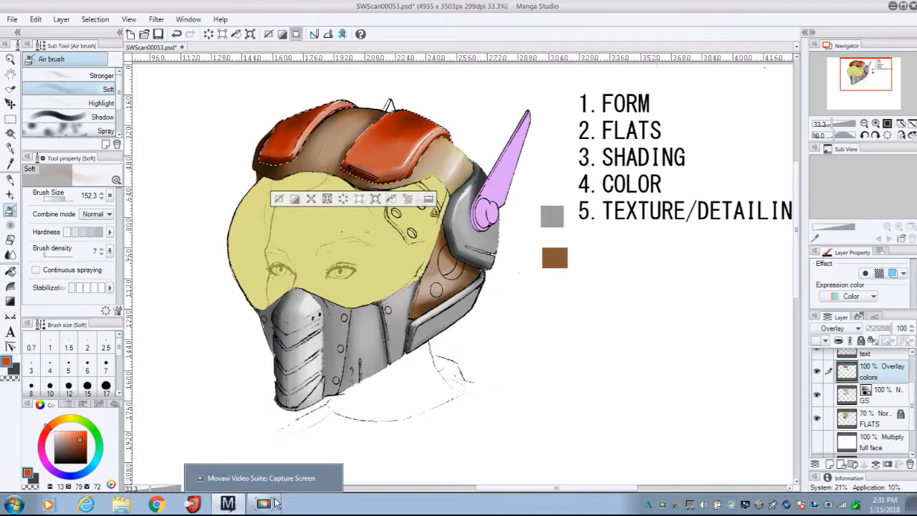
left_click(265, 506)
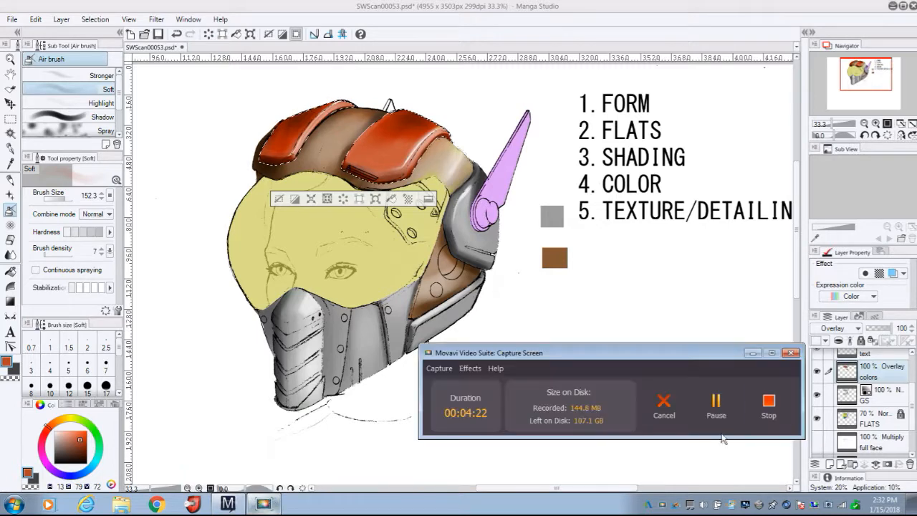
left_click(769, 406)
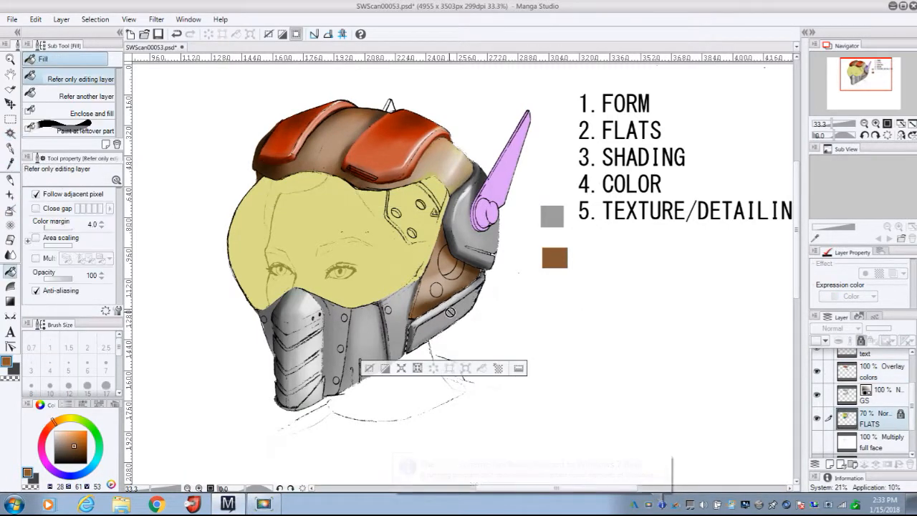
Color the lower jaw strip and the narrow cheek panel beside it brown on the colors layer, airbrushing both with darker brown, hue 28.
key("b")
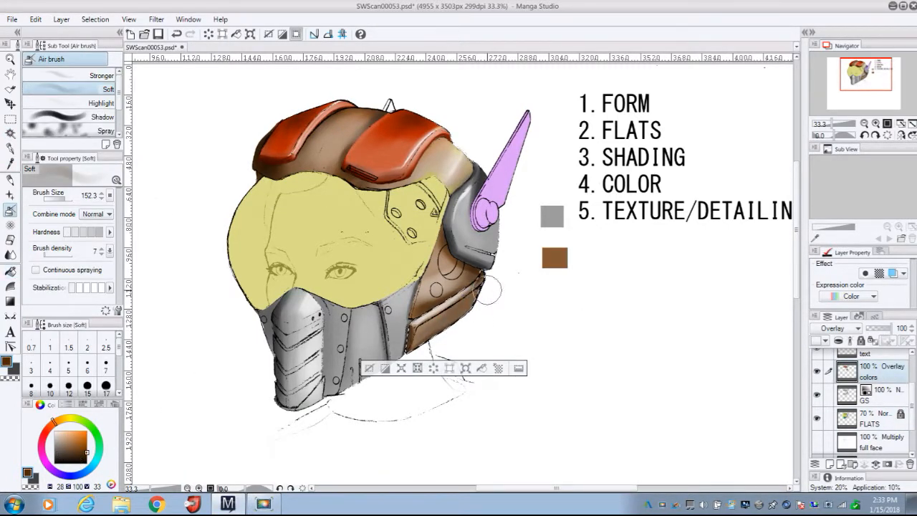
left_click(886, 424)
key("w")
left_click(397, 329)
left_click(881, 373)
key("g")
left_click(398, 322)
key("b")
left_click_drag(394, 351, 414, 285)
Sample the crown pads' red-orange (hue 13, saturation 98, value 72) and fill a small square swatch below the brown one on PAL.
left_click(842, 328)
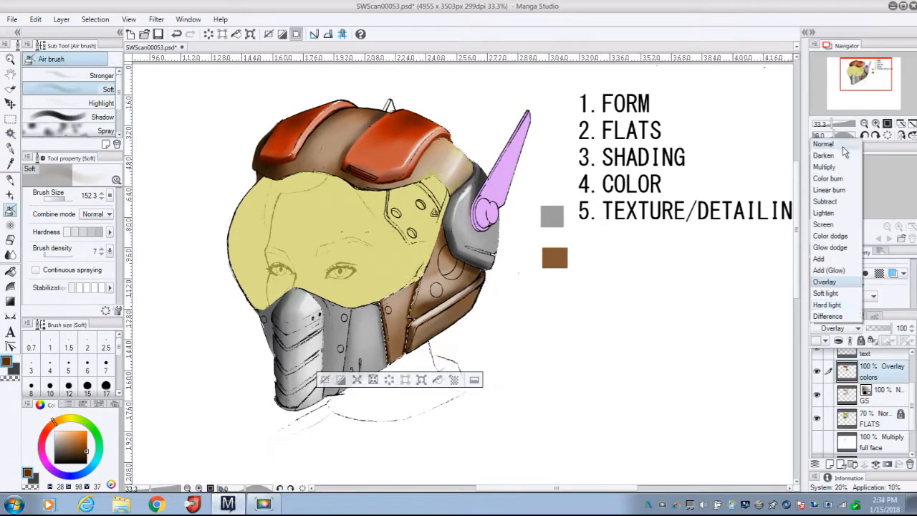
left_click(831, 142)
key("i")
left_click(842, 329)
left_click(831, 222)
left_click(878, 383)
key("m")
left_click_drag(543, 281, 566, 303)
key("g")
left_click(554, 293)
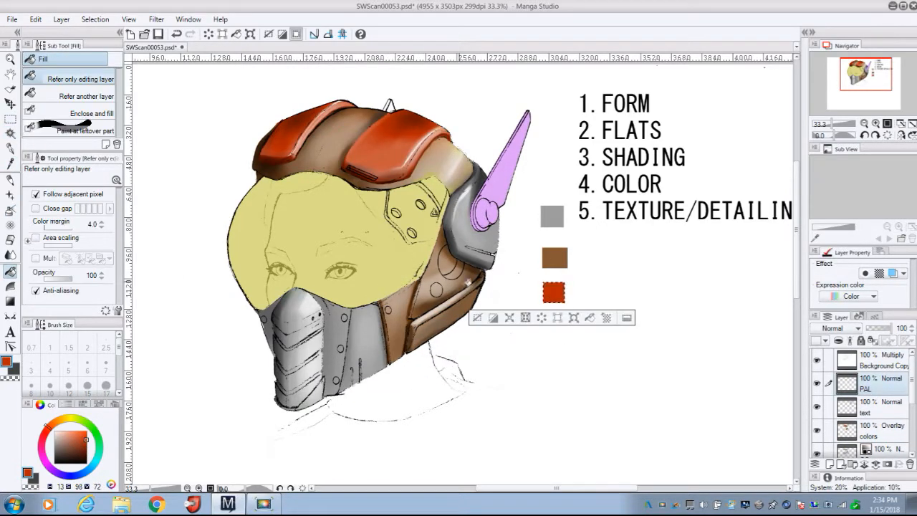
Select the gray ear piece from the FLATS layer and fill it with red-orange on the colors layer.
left_click(873, 391)
left_click(10, 134)
left_click(466, 222)
left_click(10, 272)
left_click(878, 353)
left_click(466, 226)
Select the mask panels on both sides of the ribbed breather from FLATS and fill them with red-orange on the colors layer.
left_click_drag(466, 229, 540, 214)
left_click(875, 407)
left_click(10, 134)
left_click(408, 330)
left_click(341, 308, "shift")
left_click(10, 272)
left_click(878, 360)
left_click(409, 330)
Fill the remaining gray cheek panel with the brown swatch color on the colors layer and airbrush dark brown (hue 28, saturation 79, value 39).
left_click(10, 165)
left_click(630, 243)
left_click(10, 134)
left_click(876, 407)
left_click(442, 323)
left_click(10, 271)
left_click(878, 360)
left_click(442, 322)
left_click(10, 211)
left_click(80, 451)
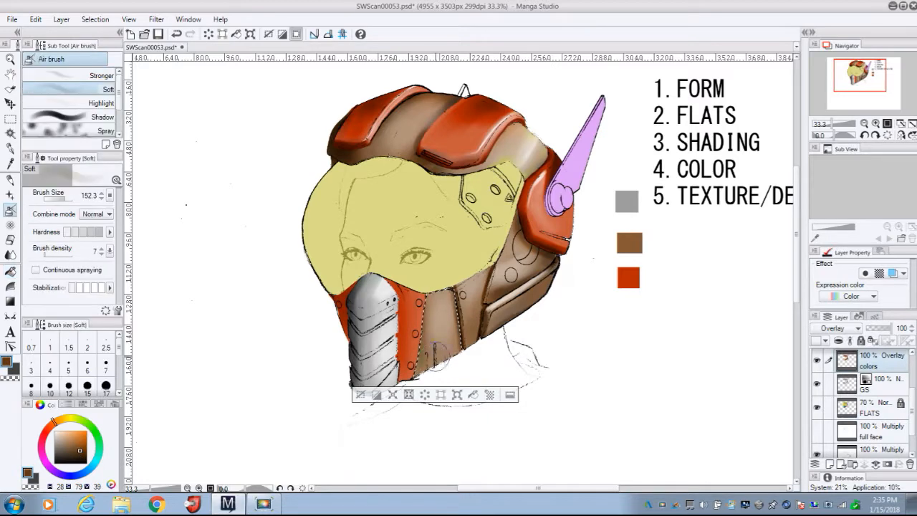
Select the purple antenna fin from the FLATS layer and fill it with gray, value 62, on the GS layer.
left_click(876, 384)
left_click(10, 134)
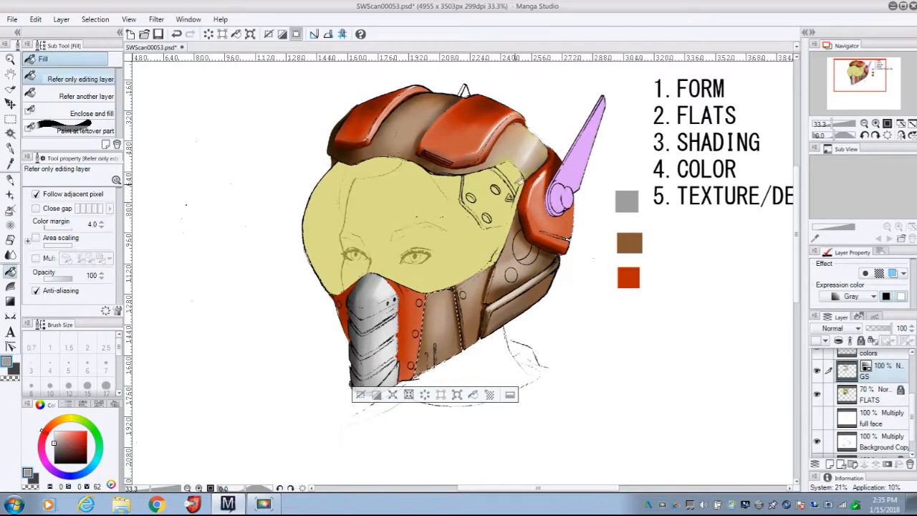
left_click(10, 134)
left_click(878, 398)
left_click(579, 162)
left_click(884, 374)
left_click(10, 272)
left_click(579, 161)
Draw white highlights and darker gray shading (value 47) on the antenna fin and its round hub.
left_click(54, 432)
left_click(10, 316)
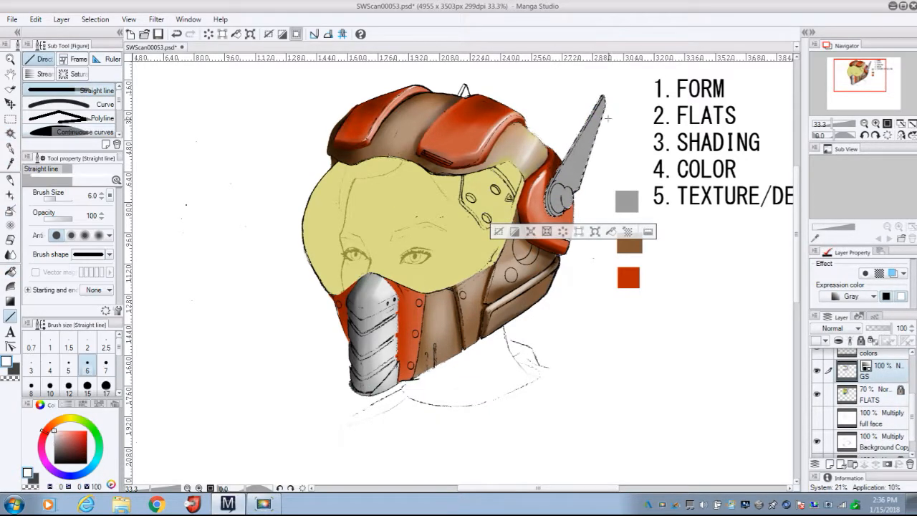
key("p")
left_click_drag(560, 204, 573, 187)
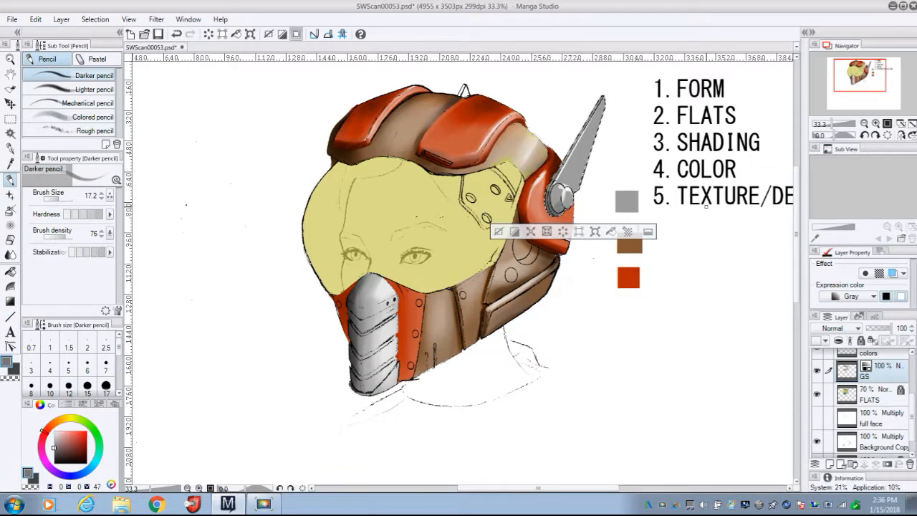
Sample the brown palette swatch and fill the antenna fin with it on the colors layer.
key("alt+bracketright")
left_click(630, 246, "alt")
key("g")
left_click(580, 154)
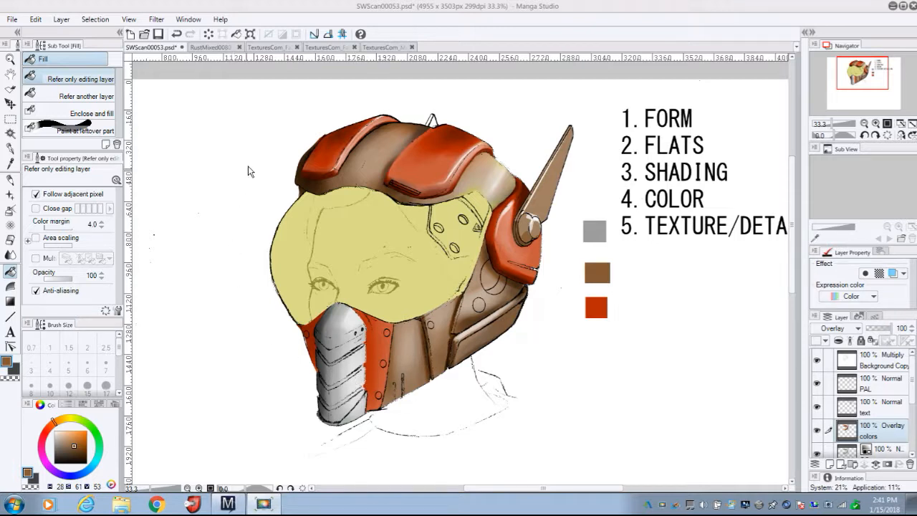
Bring up the TexturesCom_FabricPlain0073_S.jpg weave texture and select the whole image.
left_click(218, 47)
left_click(278, 47)
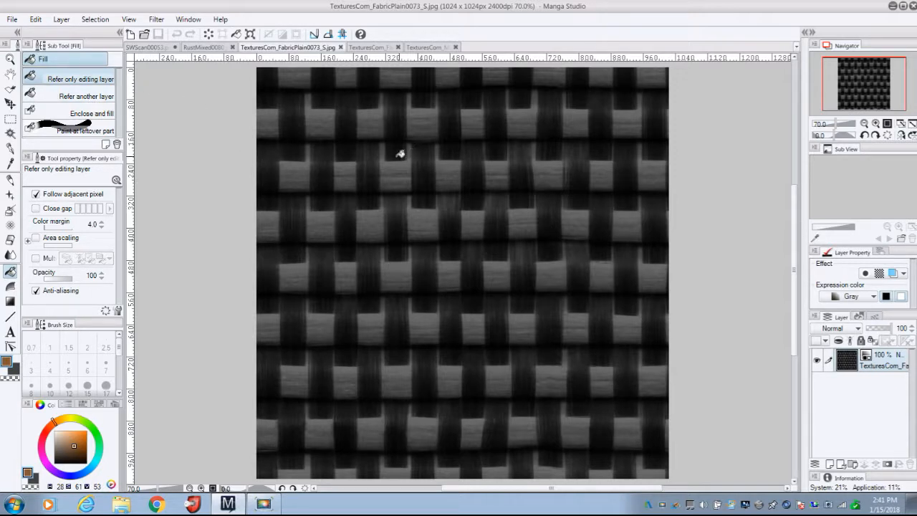
left_click(95, 19)
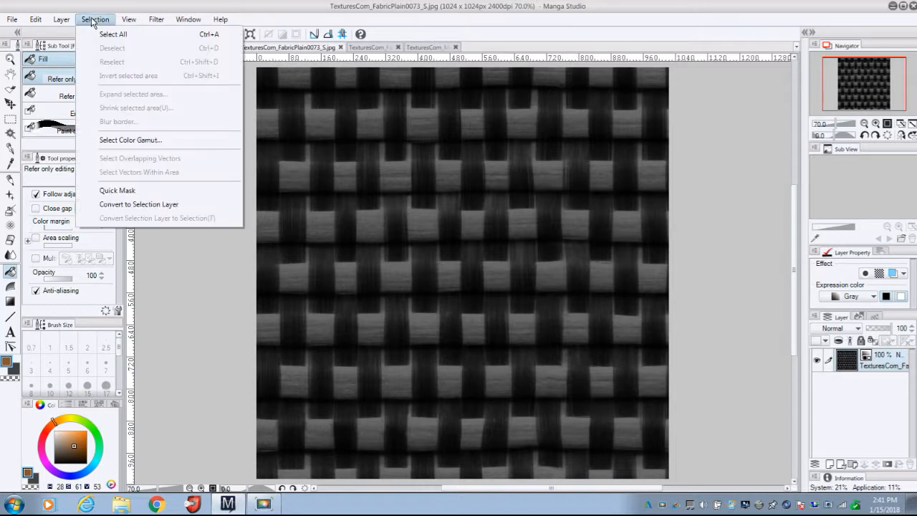
left_click(115, 33)
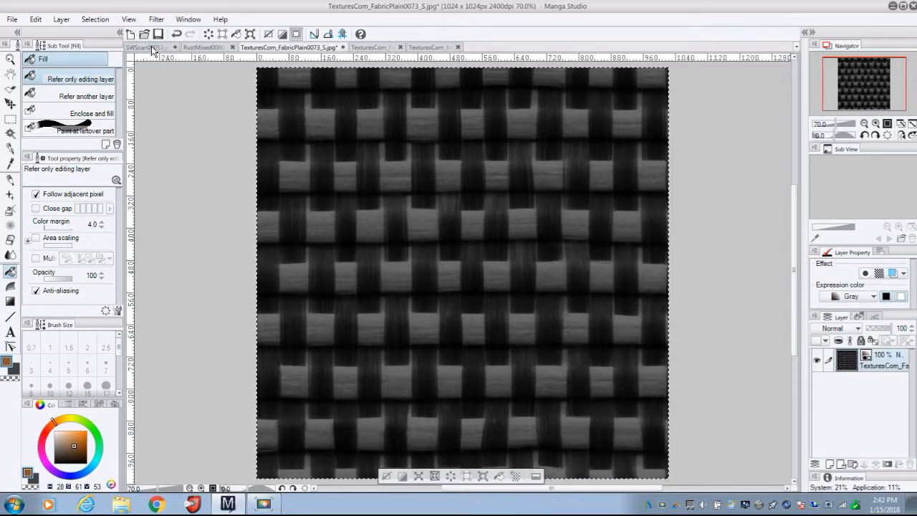
left_click(151, 47)
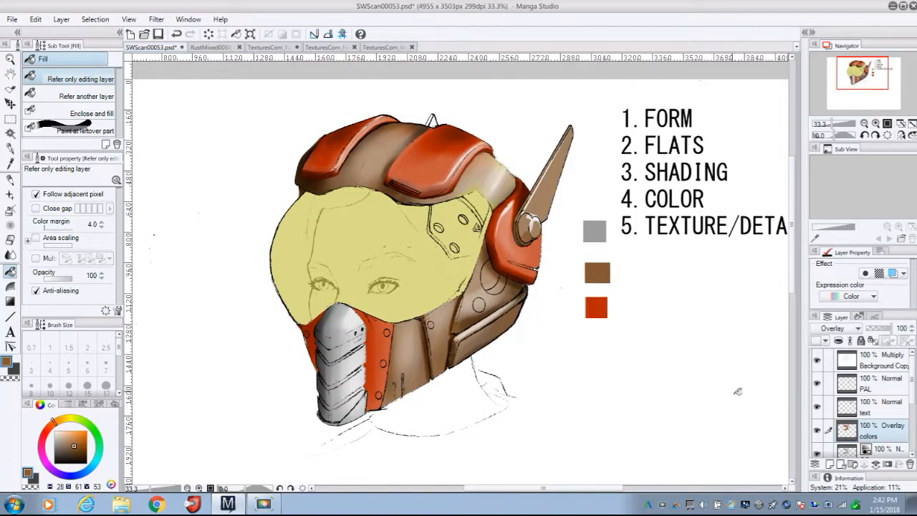
left_click(35, 20)
mouse_move(61, 19)
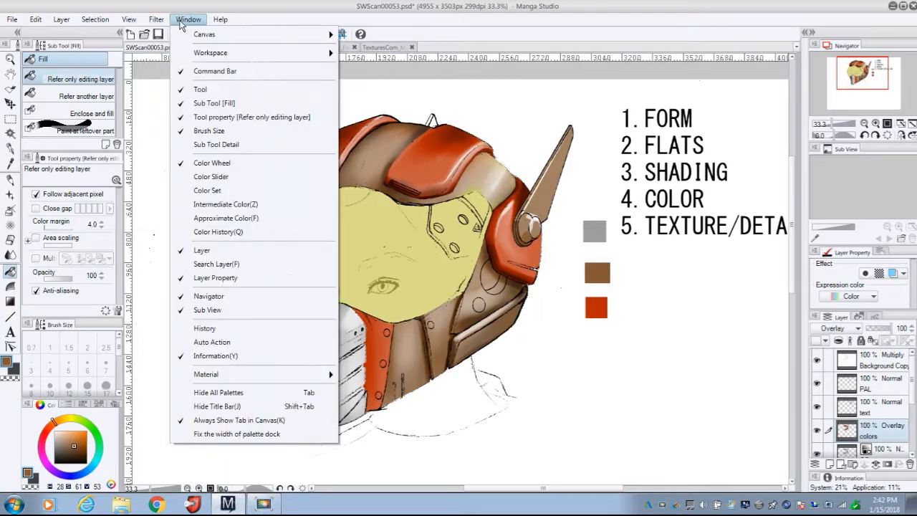
left_click(129, 20)
left_click(229, 48)
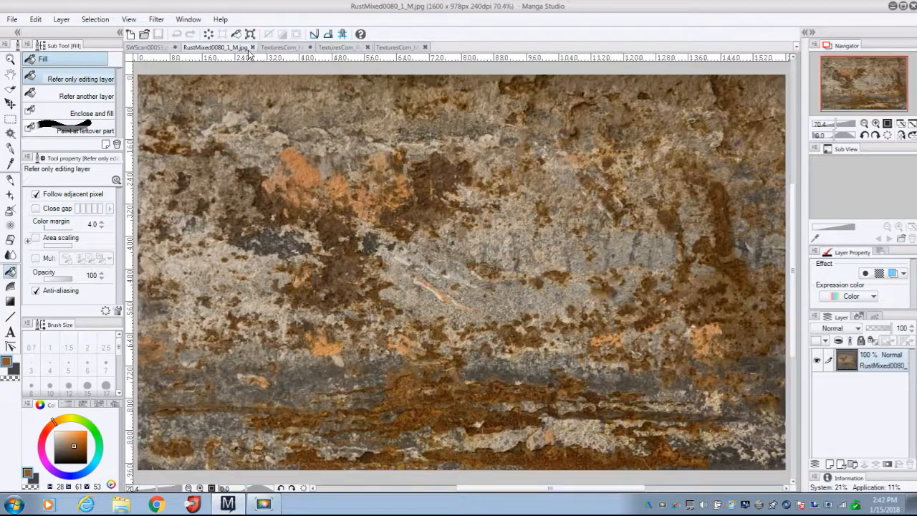
left_click(268, 47)
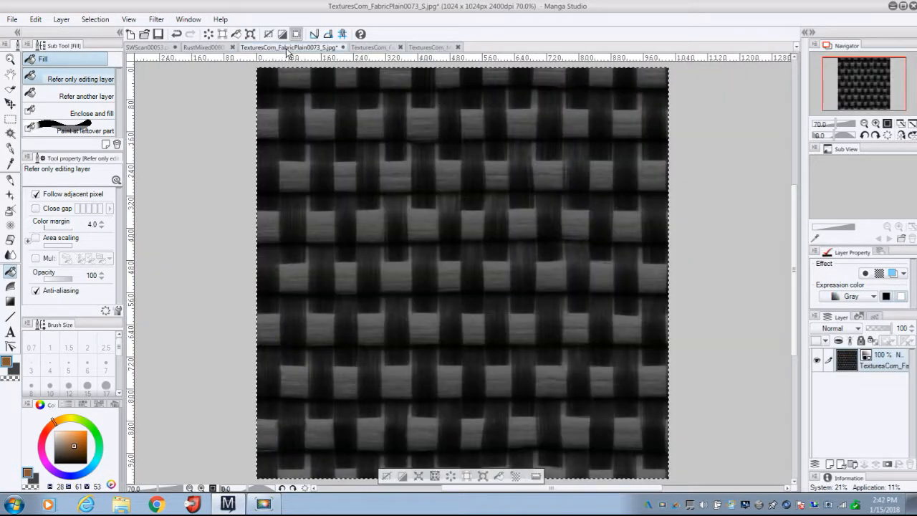
Copy the selected fabric texture into the SWScan00053.psd drawing and place it over the helmet's crown and visor.
left_click(45, 21)
left_click(75, 79)
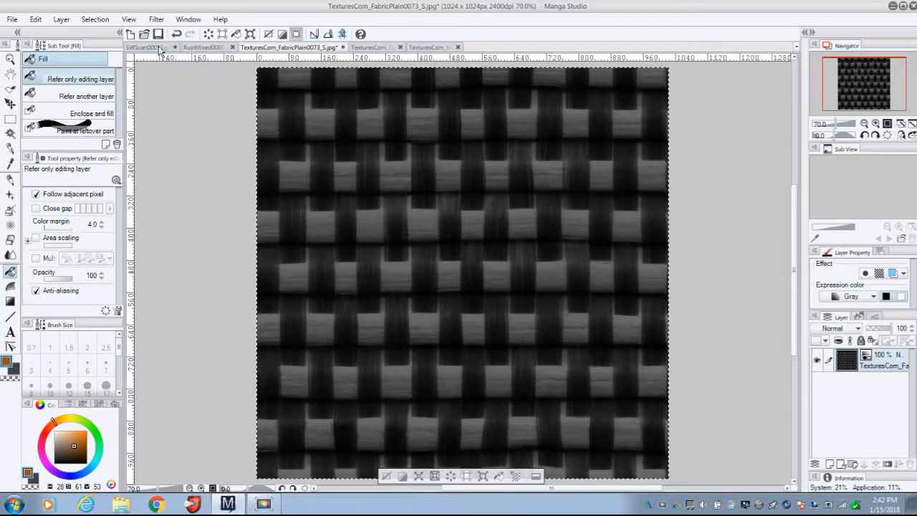
left_click(159, 48)
left_click(35, 19)
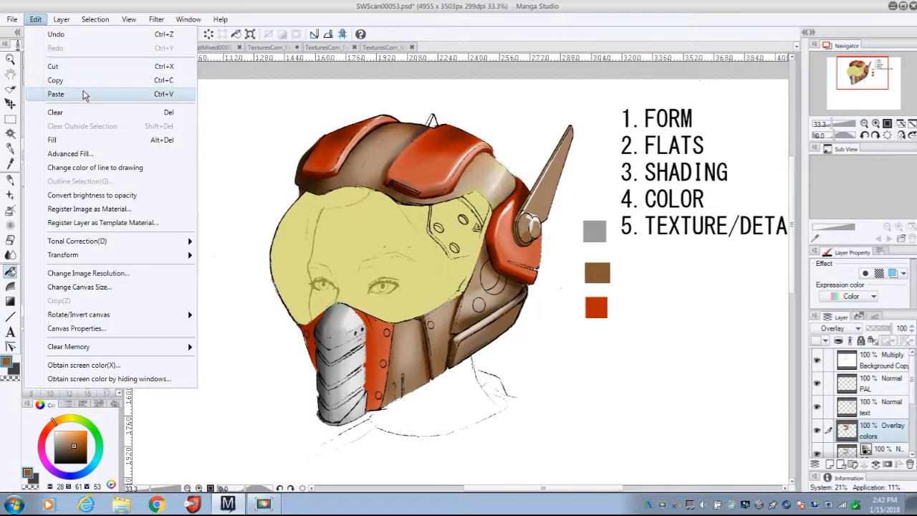
left_click(84, 96)
left_click(11, 104)
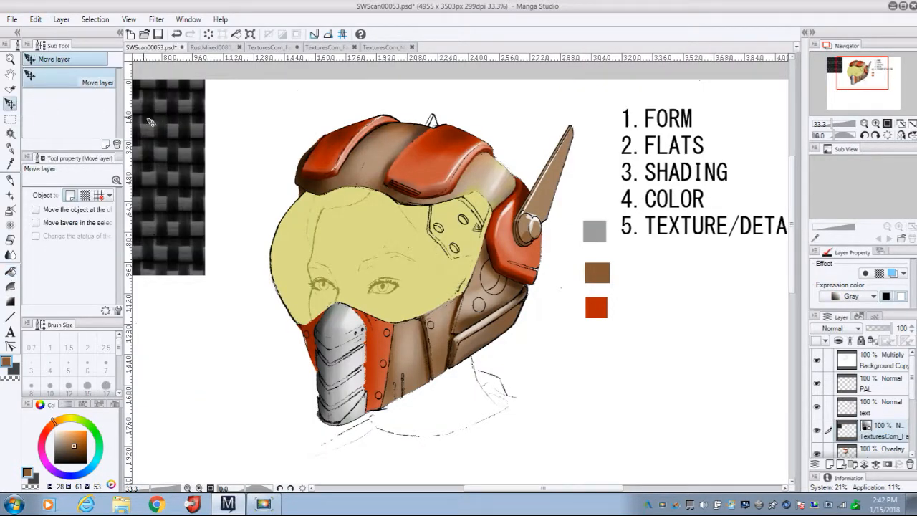
left_click_drag(159, 124, 443, 141)
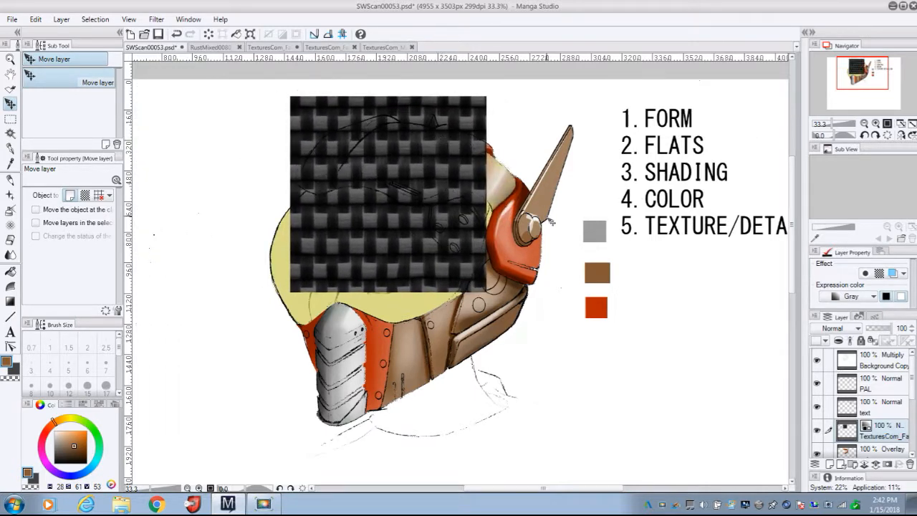
Try the Overlay and Soft light blending modes on the fabric texture layer.
left_click(859, 328)
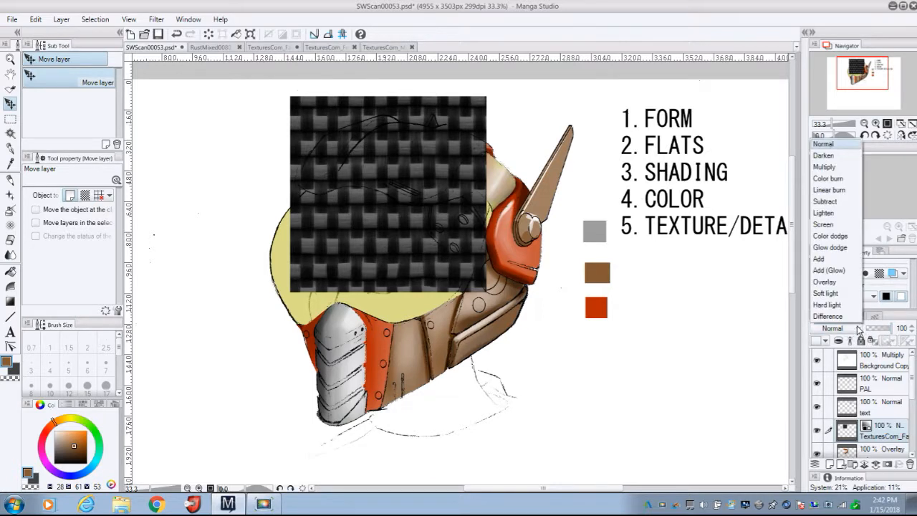
left_click(851, 283)
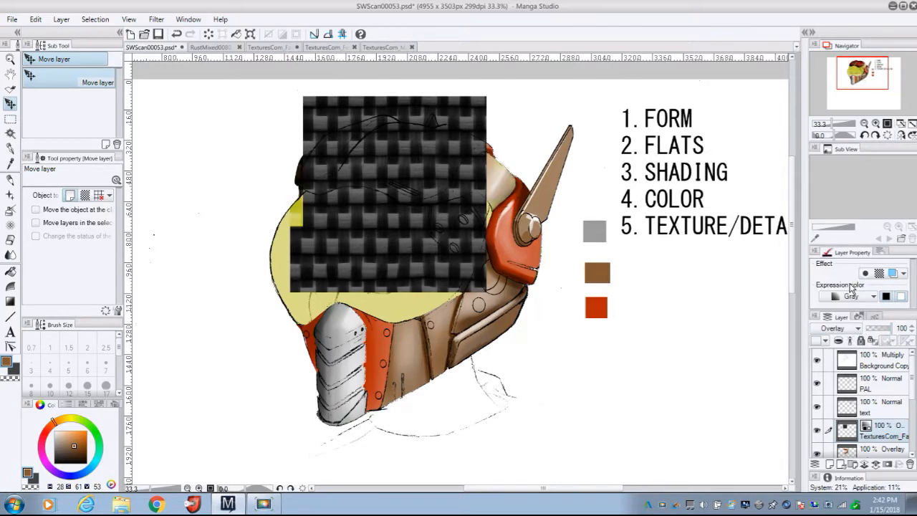
left_click(858, 328)
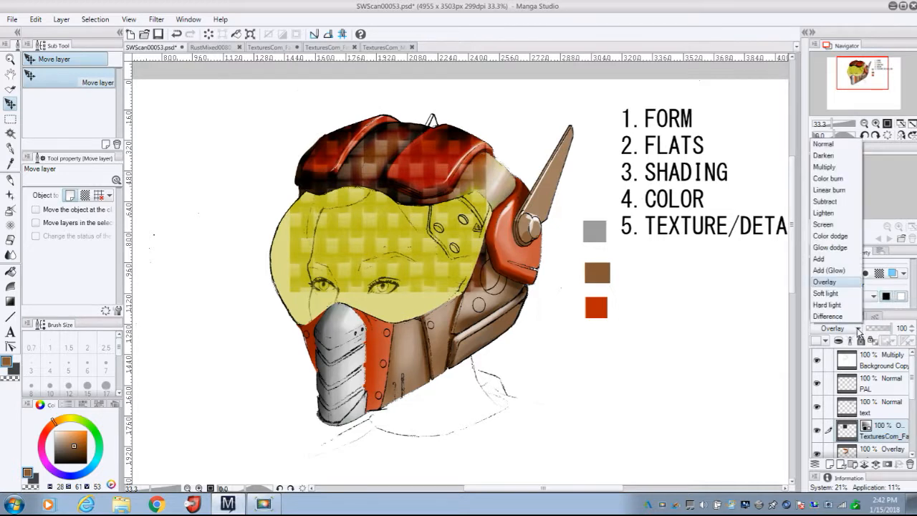
left_click(854, 299)
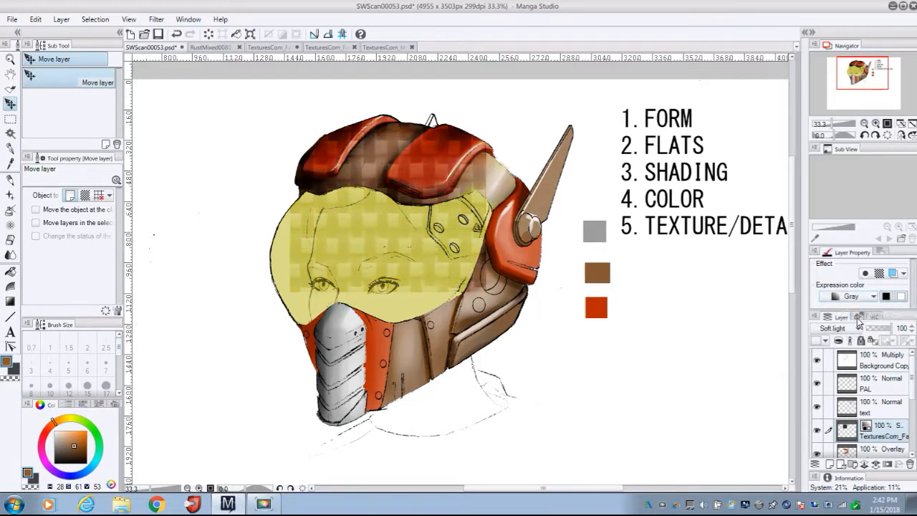
Set the fabric texture layer to Hard light blending at 52% opacity.
left_click(857, 328)
left_click(827, 305)
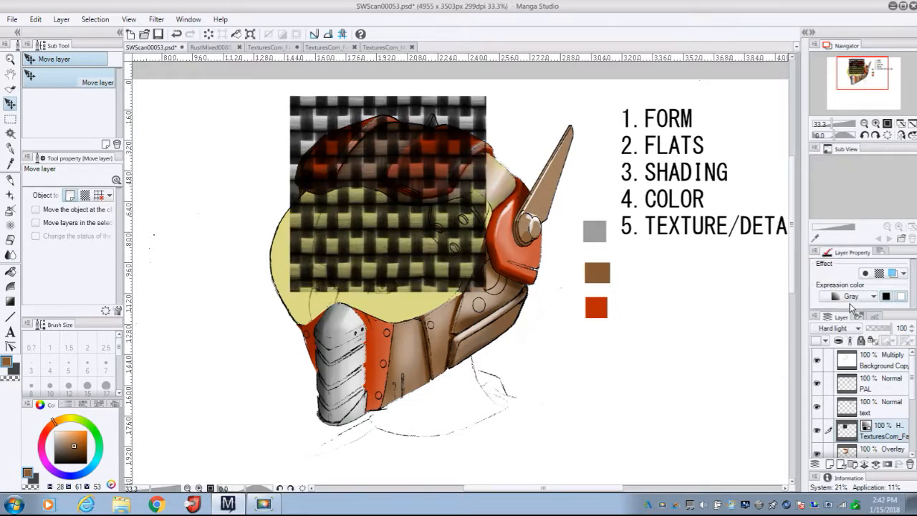
left_click(885, 329)
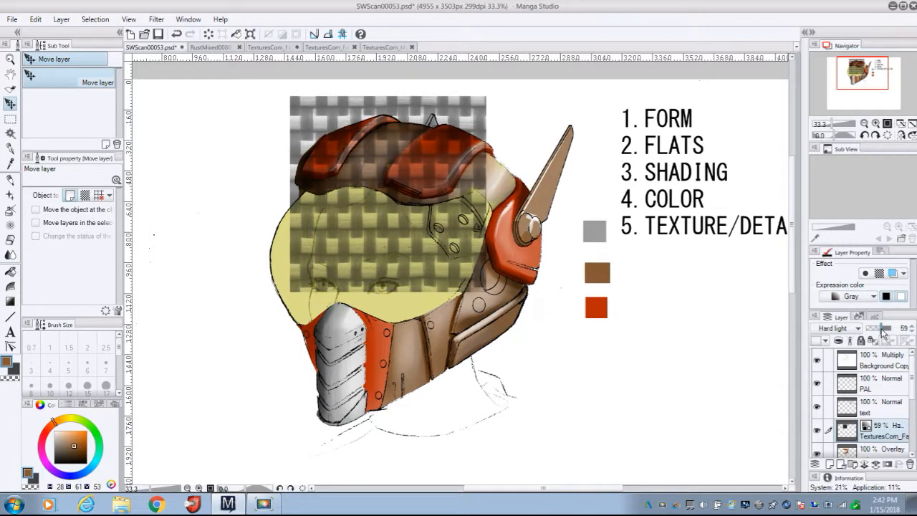
left_click_drag(883, 330, 881, 330)
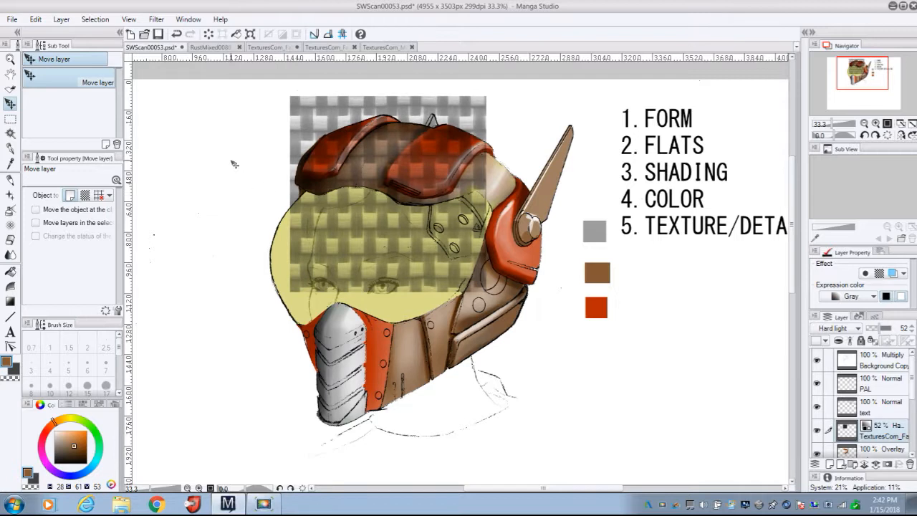
Scale the fabric texture down proportionally to 52% over the front of the crown.
left_click(36, 19)
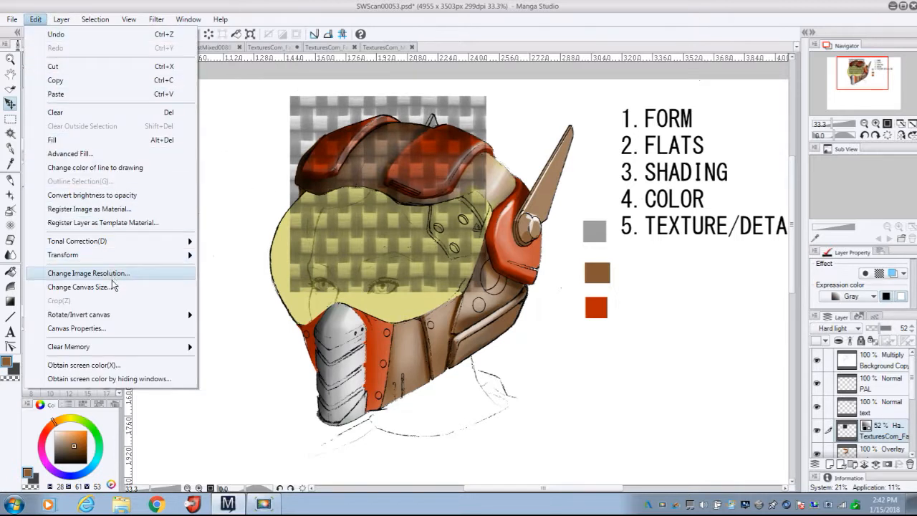
mouse_move(172, 256)
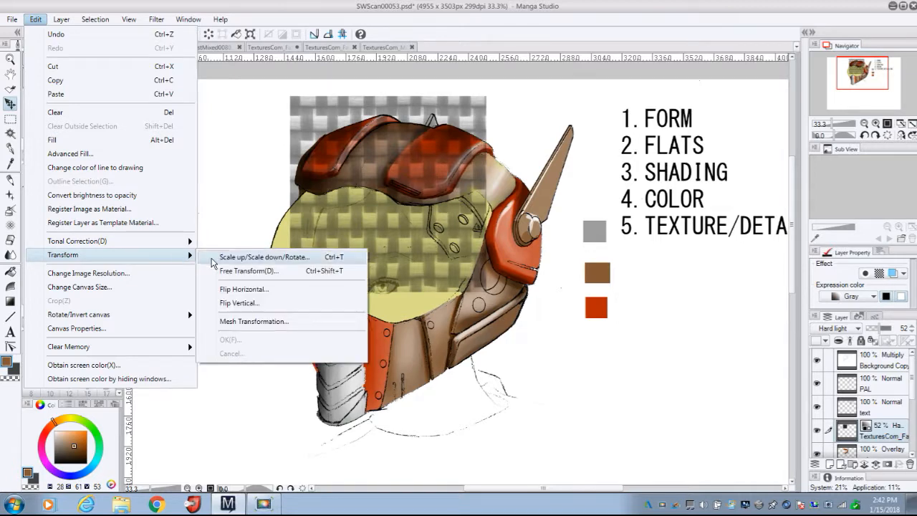
left_click(264, 257)
left_click_drag(289, 94, 349, 164)
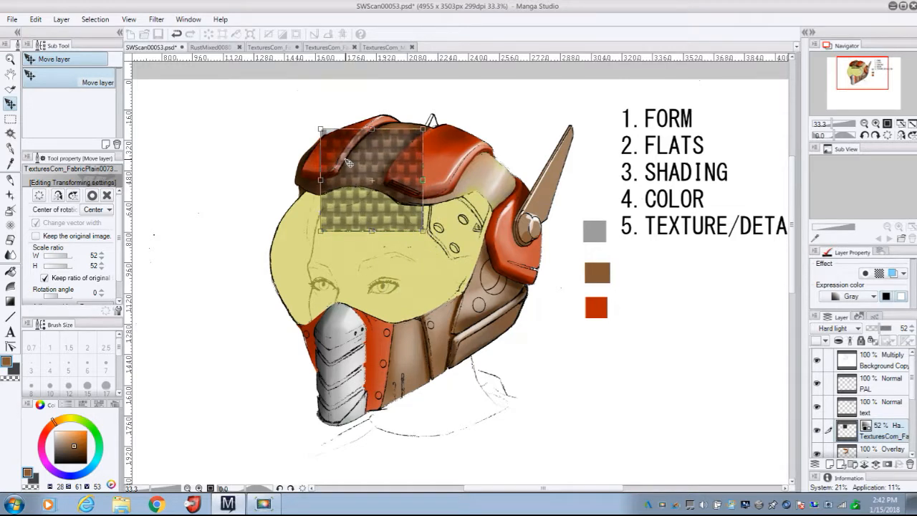
key("Return")
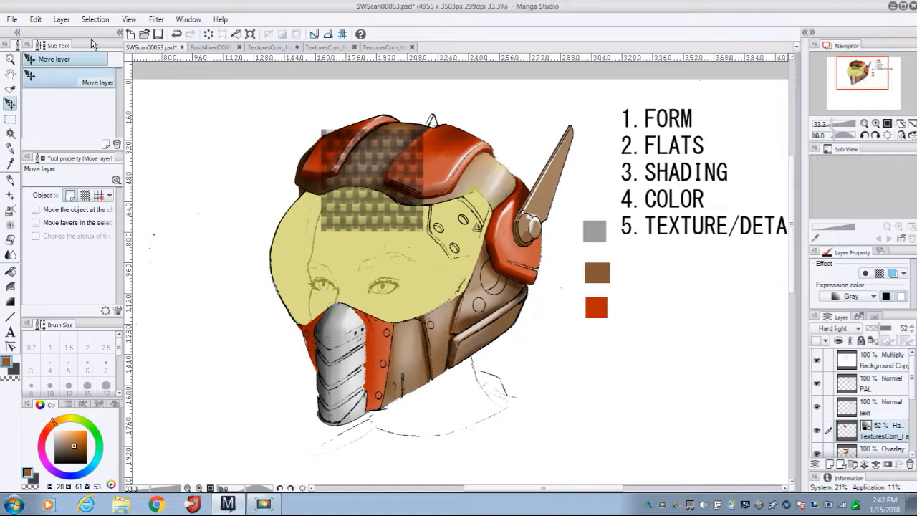
Duplicate the scaled fabric texture twice, tiling one copy edge to edge behind the first and the other directly beneath it over the helmet's side.
key("ctrl+v")
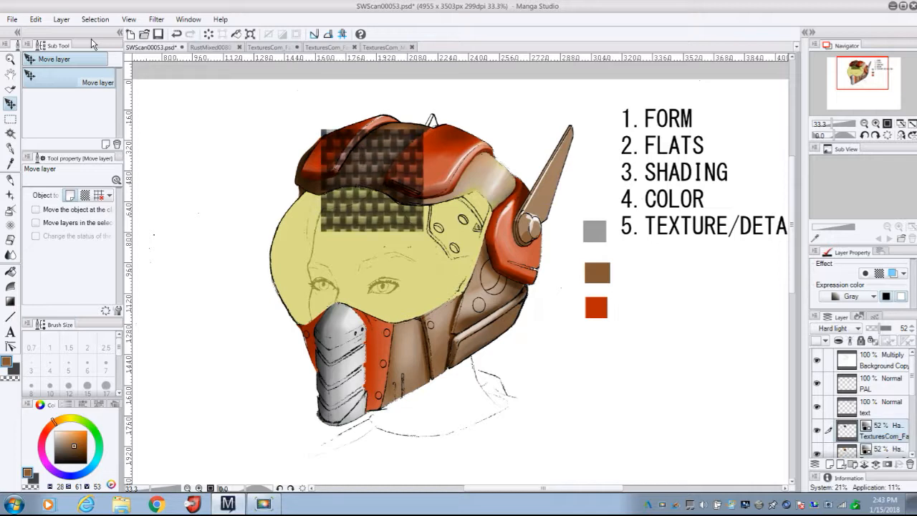
left_click_drag(393, 181, 495, 184)
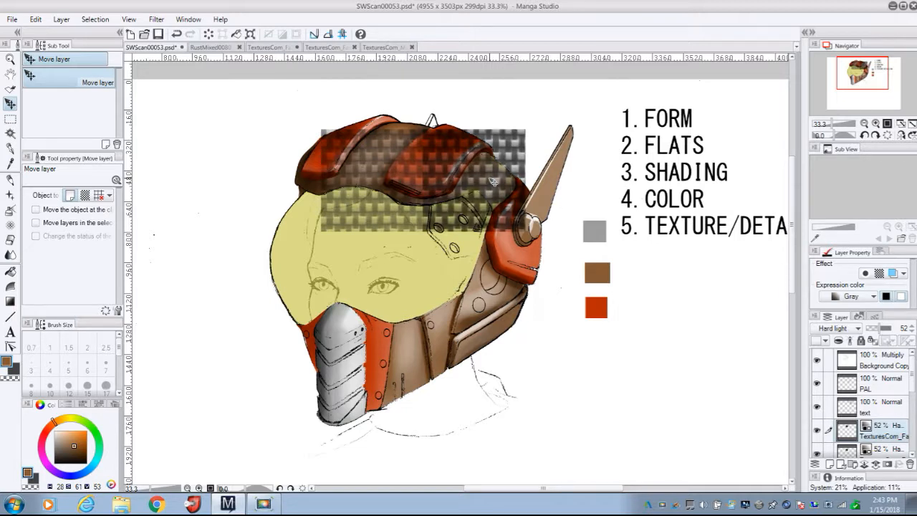
left_click_drag(490, 184, 494, 285)
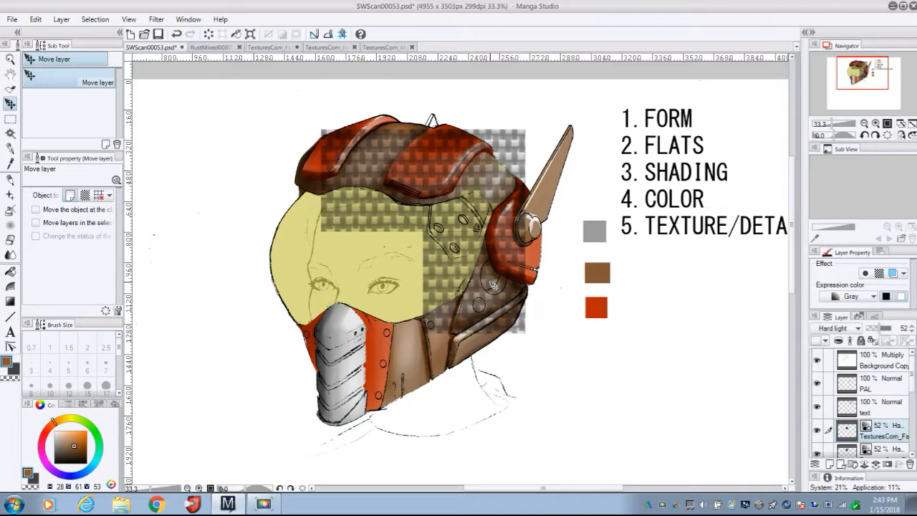
Duplicate the fabric tile into the remaining gap over the visor and combine the four tiled fabric texture layers into one.
left_click_drag(494, 285, 494, 285)
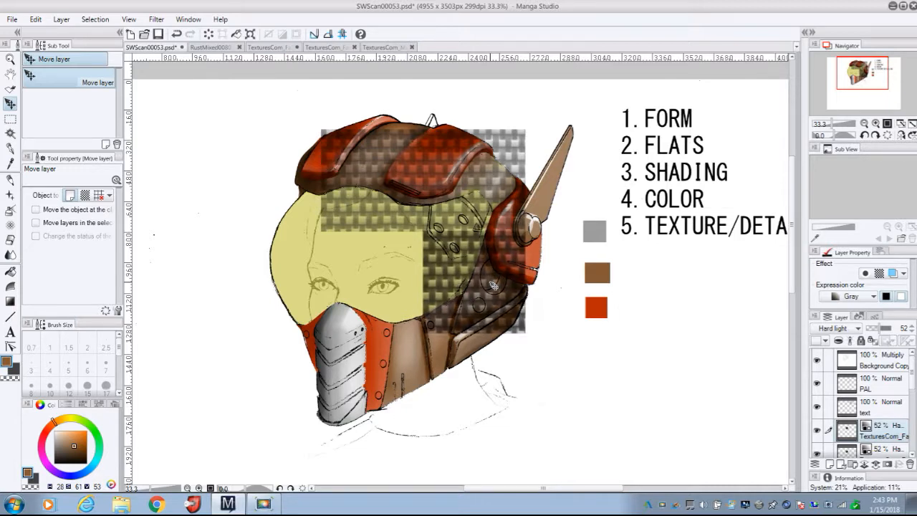
left_click_drag(459, 260, 361, 273)
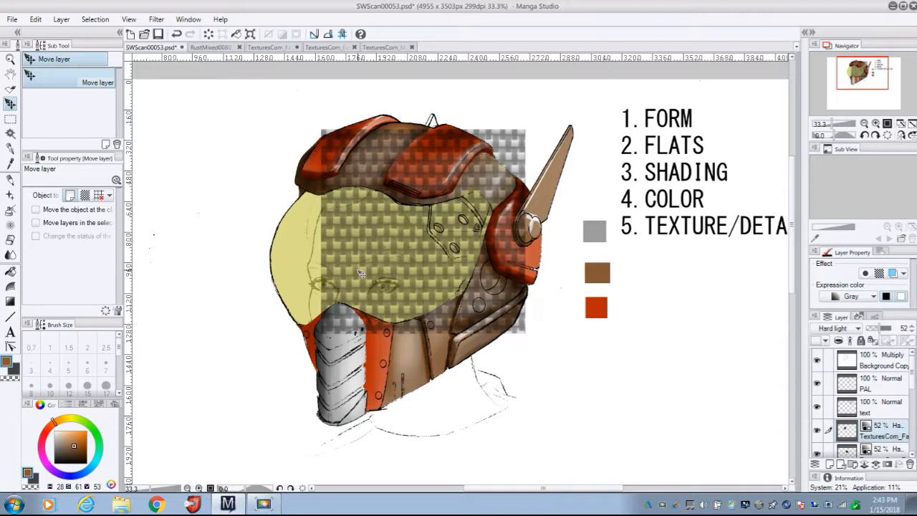
scroll(910, 394, "down", 3)
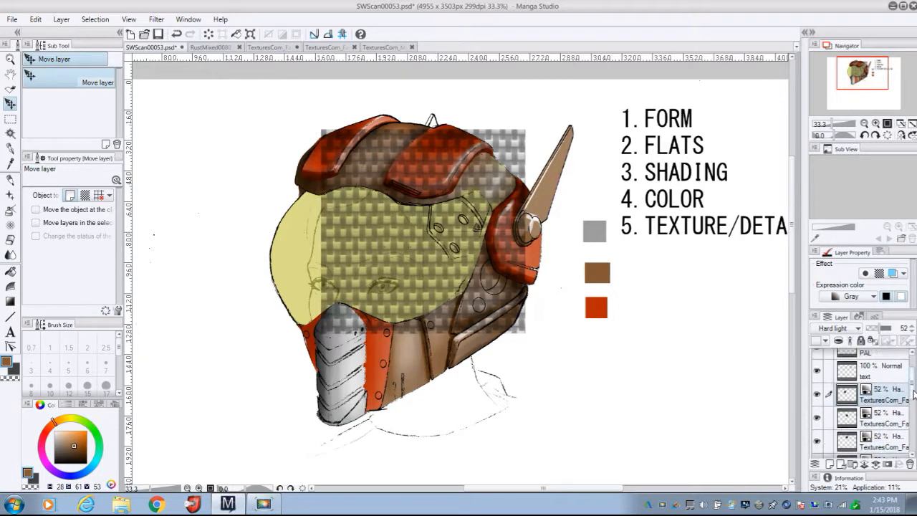
left_click(893, 400, "ctrl")
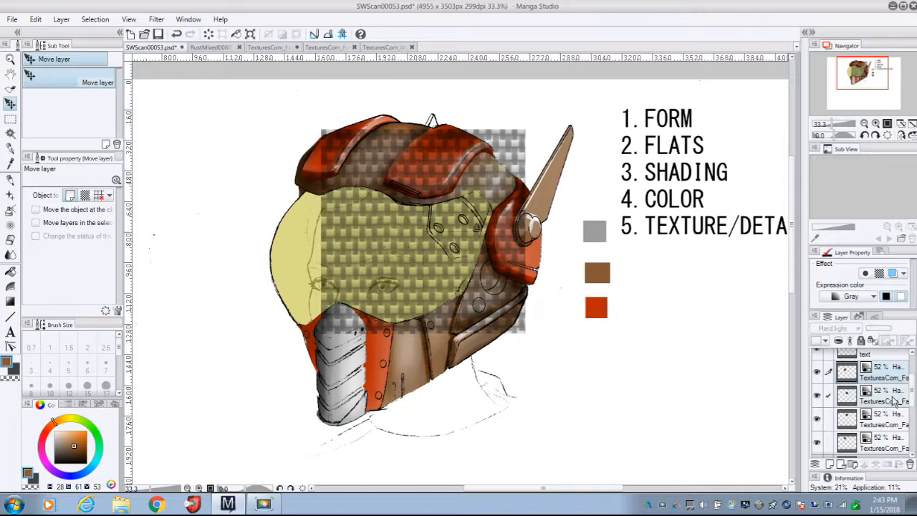
left_click(892, 421, "ctrl")
left_click(886, 443, "ctrl")
mouse_move(913, 398)
left_mouse_down()
mouse_move(913, 416)
mouse_move(914, 402)
left_mouse_up()
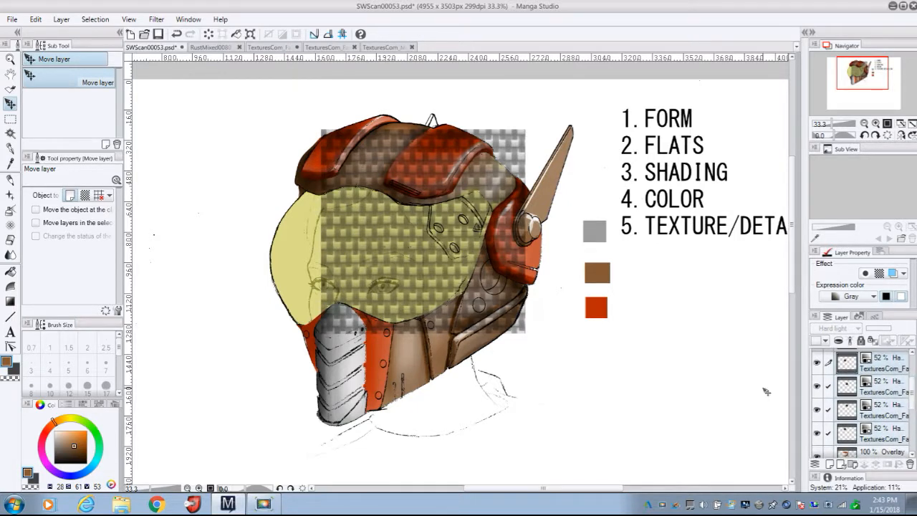
right_click(866, 412)
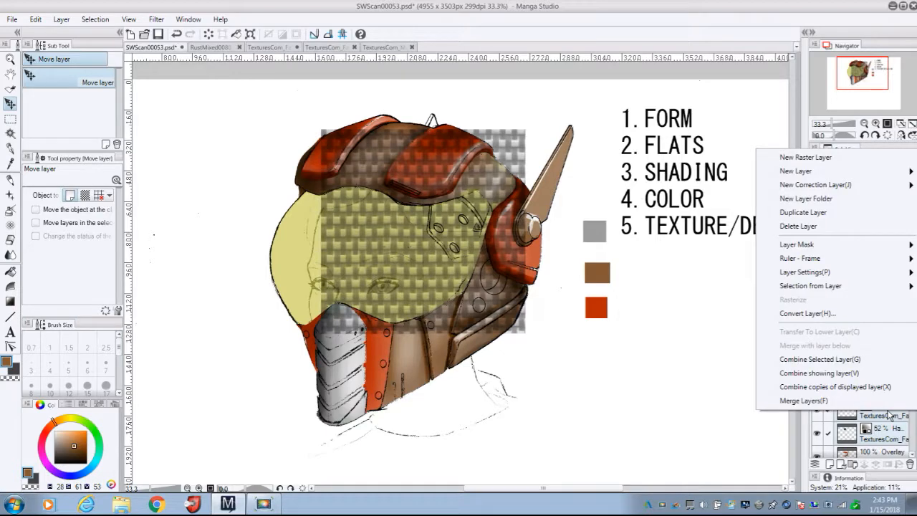
left_click(863, 365)
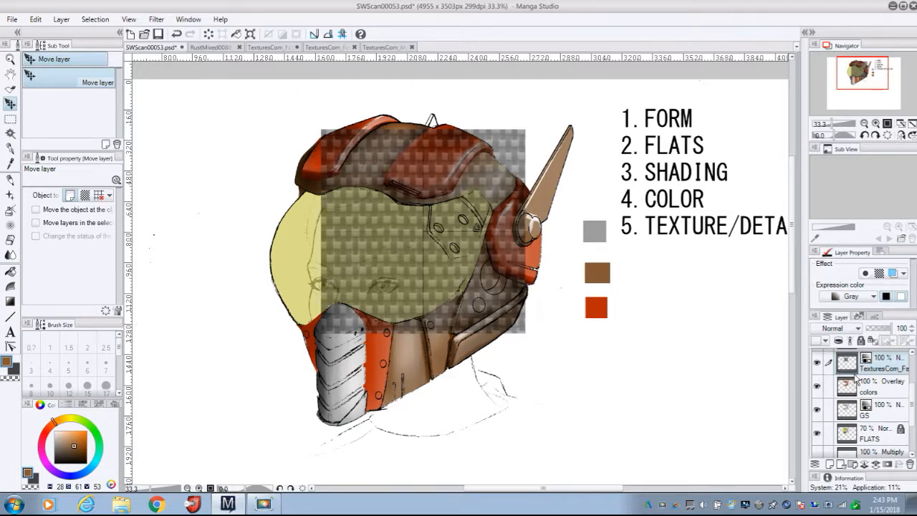
Set the combined fabric texture layer to Hard light blending and move it up to cover the helmet's crown.
left_click(843, 328)
left_click(841, 309)
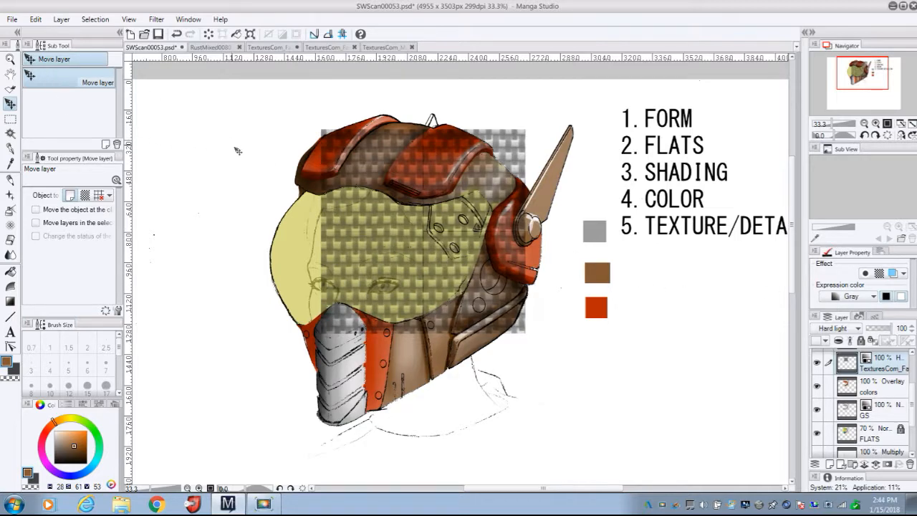
left_click_drag(420, 233, 399, 206)
Start a mesh transformation on the fabric texture and fit its upper corners and edge to the crown's front and back outline.
left_click(35, 19)
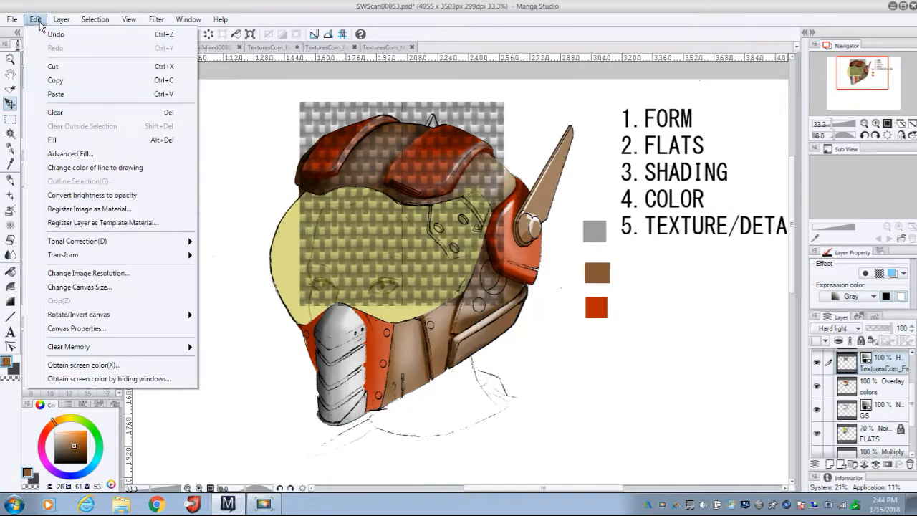
mouse_move(166, 256)
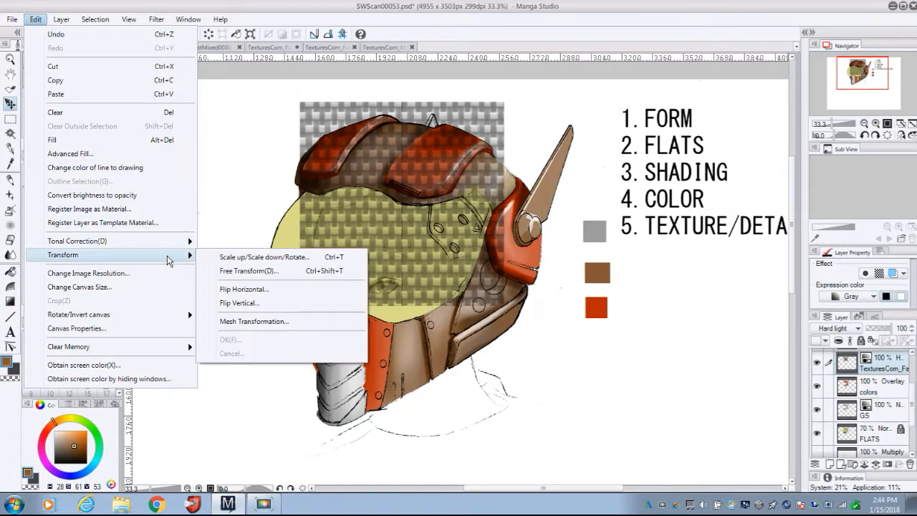
left_click(243, 322)
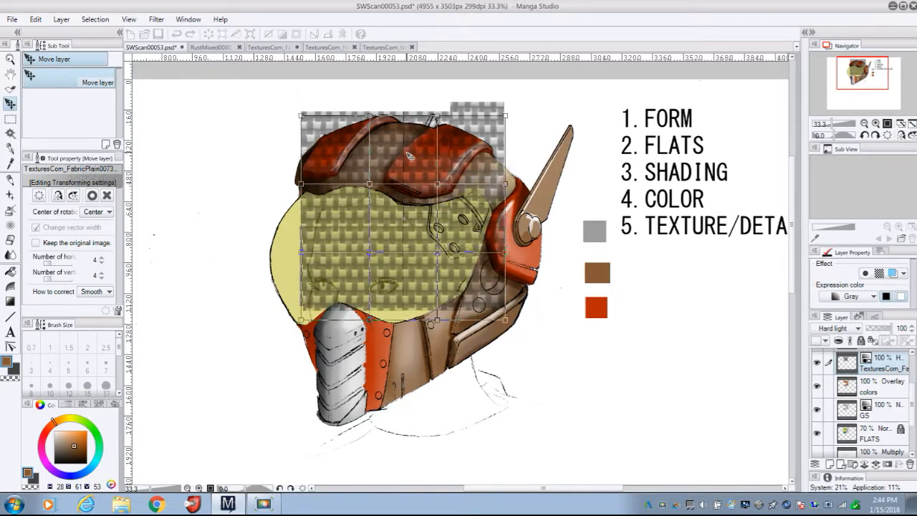
left_click_drag(407, 138, 411, 155)
left_click_drag(310, 120, 318, 138)
left_click_drag(304, 186, 295, 181)
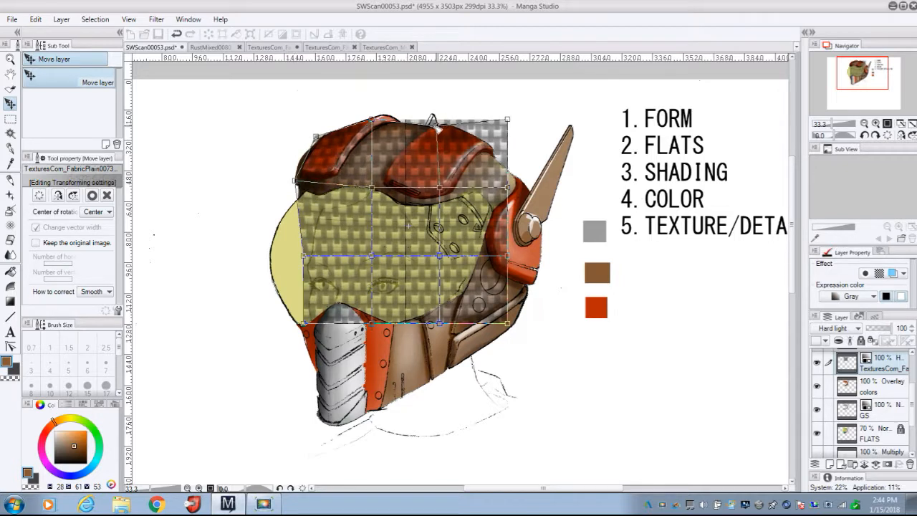
left_click_drag(512, 123, 520, 177)
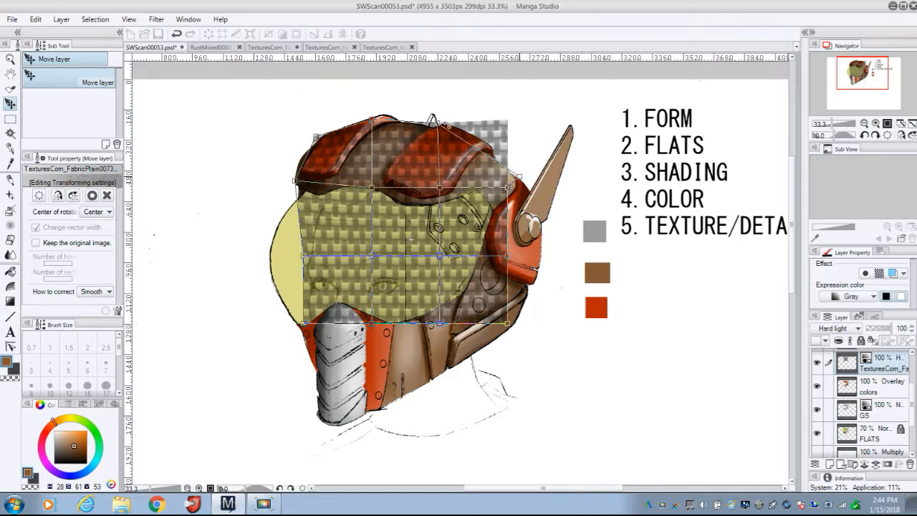
left_click_drag(446, 123, 450, 124)
left_click_drag(522, 180, 524, 185)
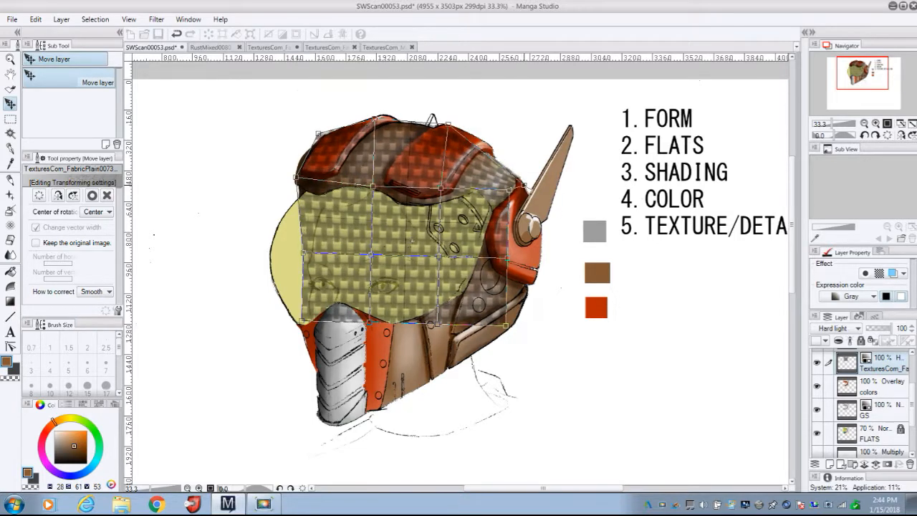
Adjust the mesh points across the crown and beside the ear piece so the weave curves around the helmet's top.
left_click_drag(449, 123, 463, 122)
left_click_drag(508, 190, 494, 211)
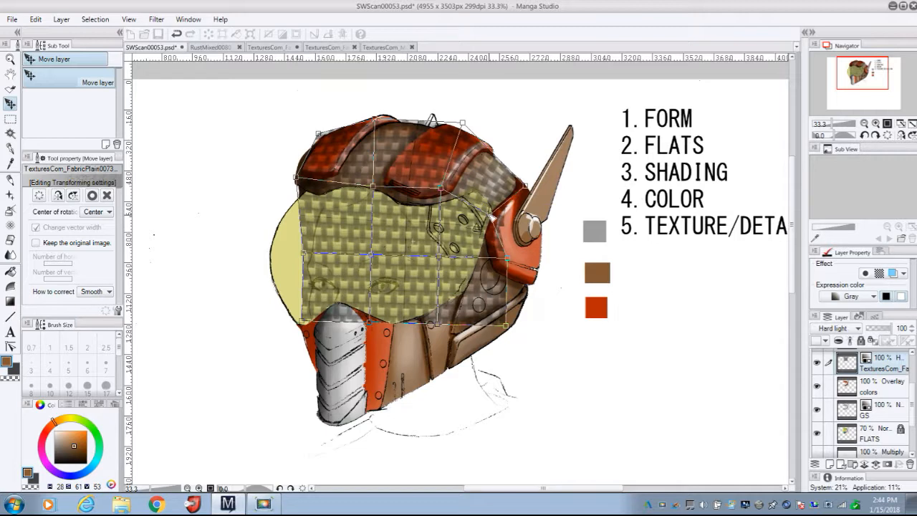
left_click_drag(441, 194, 444, 184)
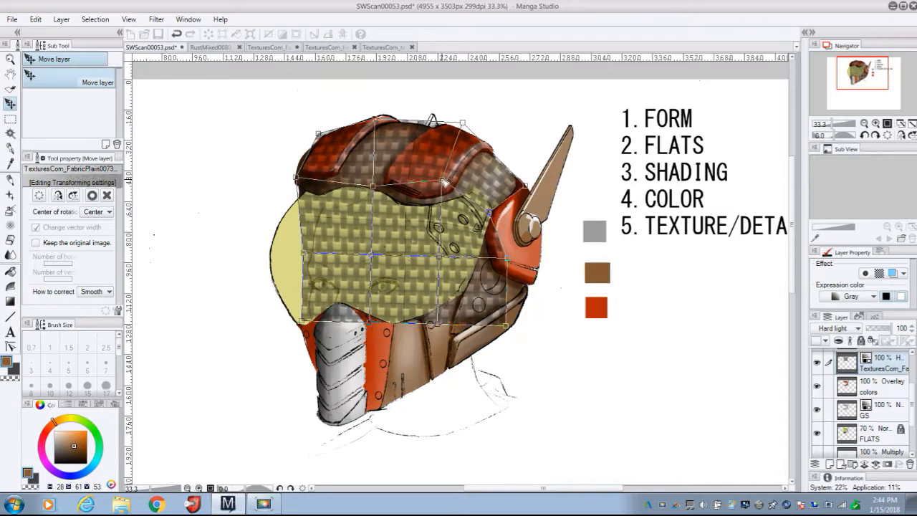
left_click_drag(373, 185, 374, 166)
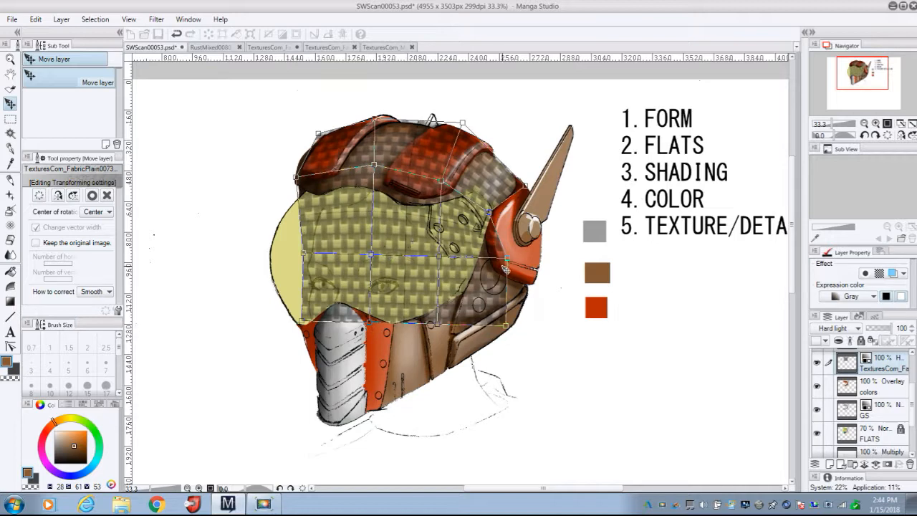
Pull the mesh's rear lower corner in along the jaw and arch its middle row across the visor to follow the helmet's side.
left_click_drag(510, 263, 533, 289)
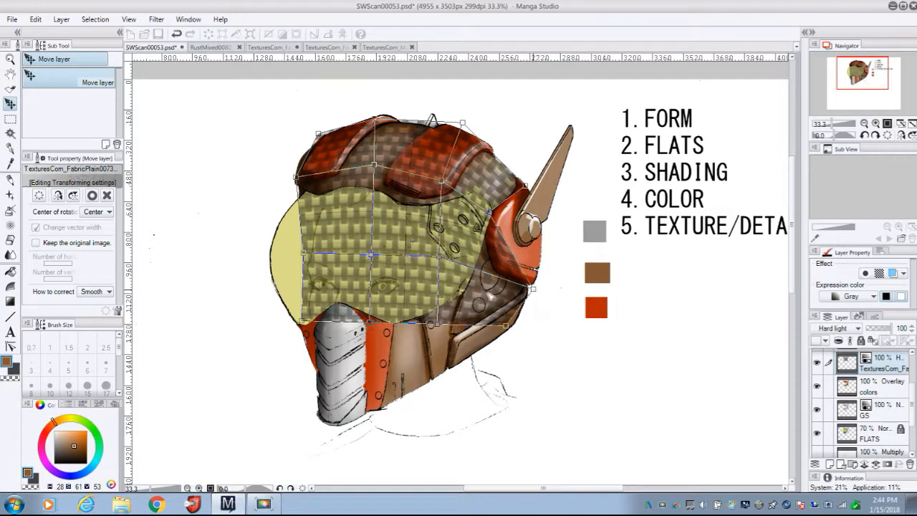
left_click_drag(509, 329, 454, 346)
left_click_drag(442, 261, 467, 259)
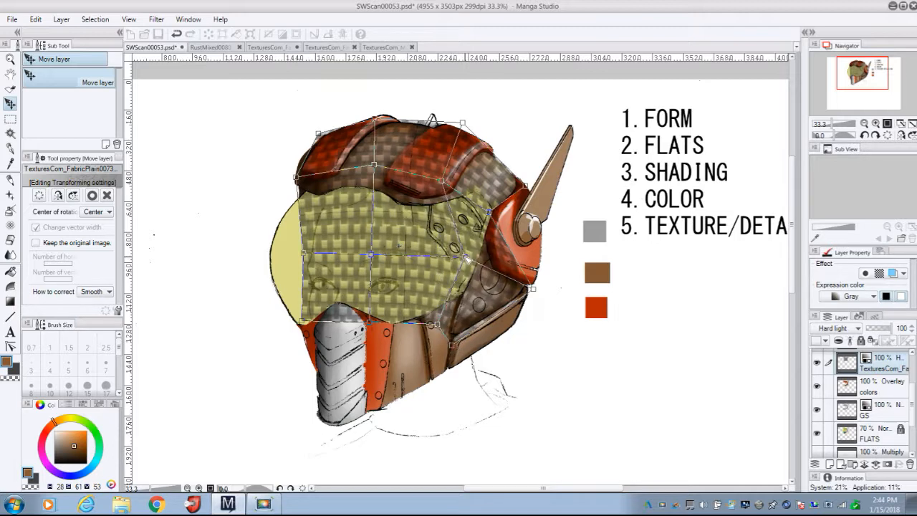
left_click_drag(371, 255, 370, 212)
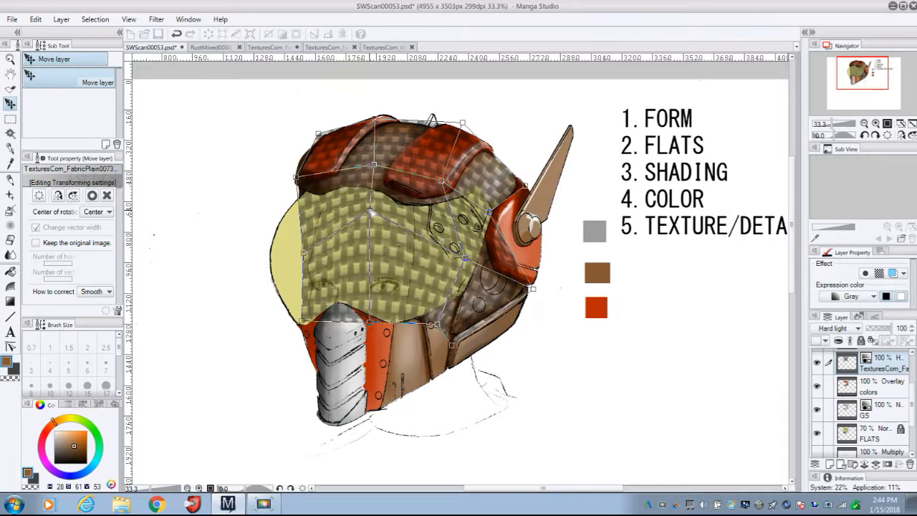
left_click_drag(305, 254, 291, 236)
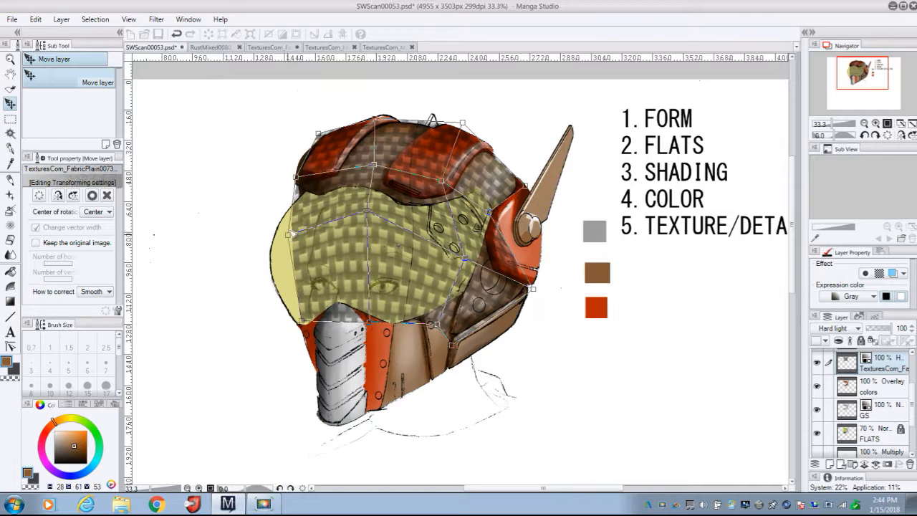
Raise the mesh's two inner rows to tighten the weave's curvature over the crown and side, and apply the transformation.
left_click_drag(375, 165, 378, 150)
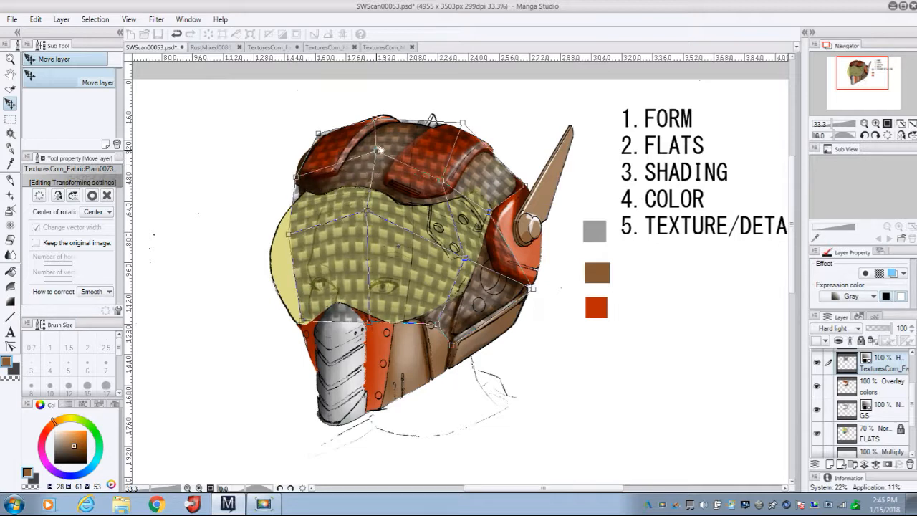
left_click_drag(442, 182, 468, 155)
left_click_drag(492, 213, 510, 202)
left_click_drag(298, 177, 297, 163)
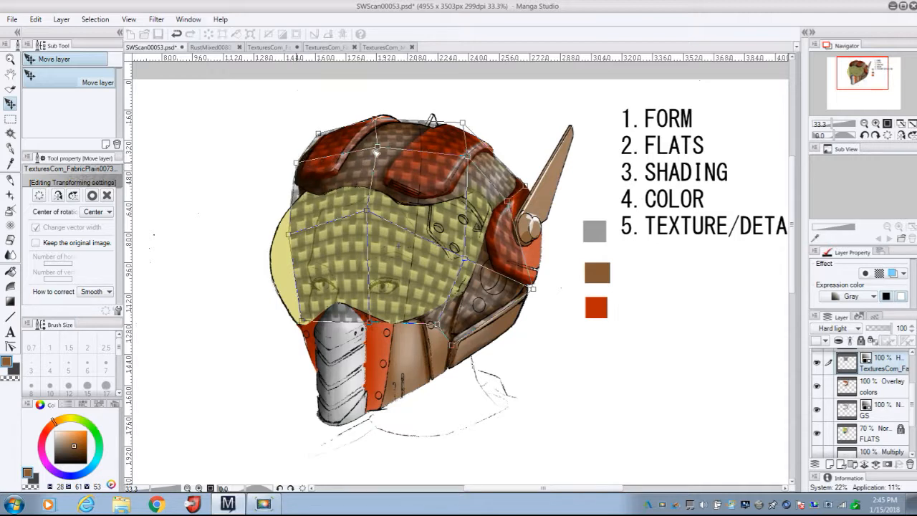
left_click_drag(381, 144, 380, 140)
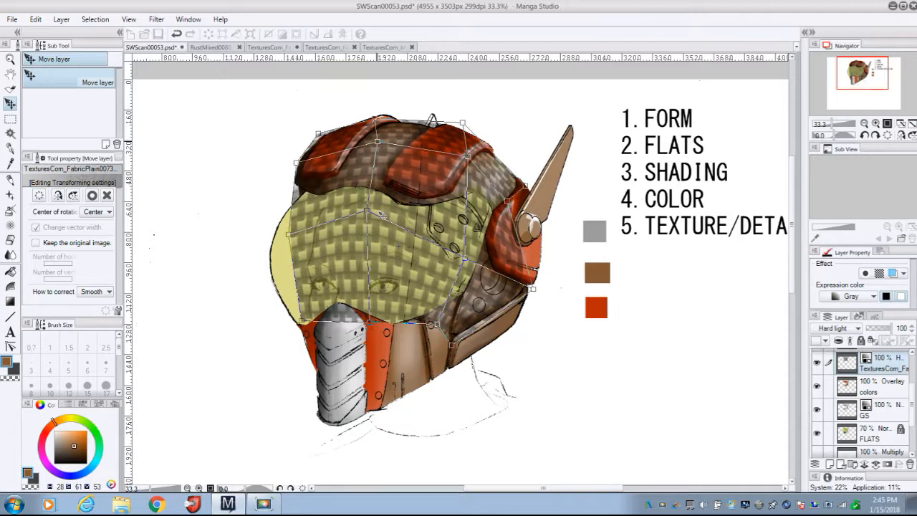
left_click_drag(370, 211, 371, 199)
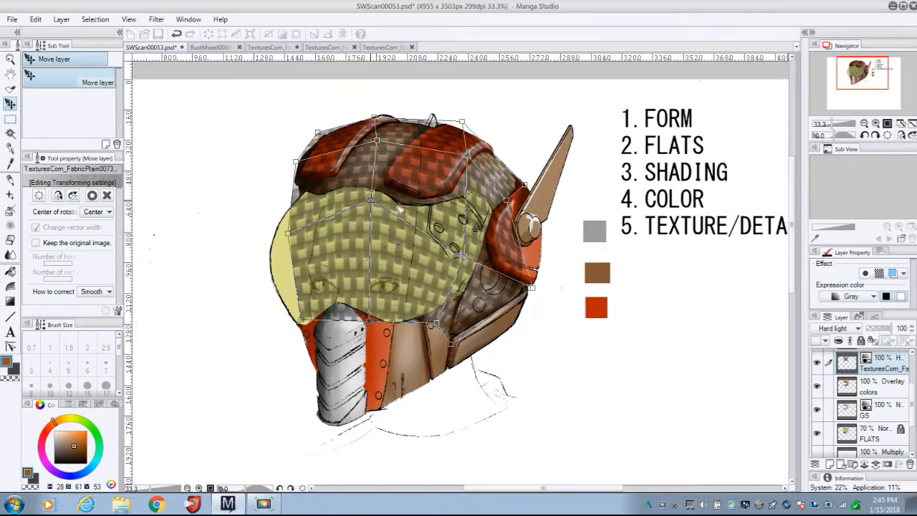
left_click_drag(462, 255, 459, 228)
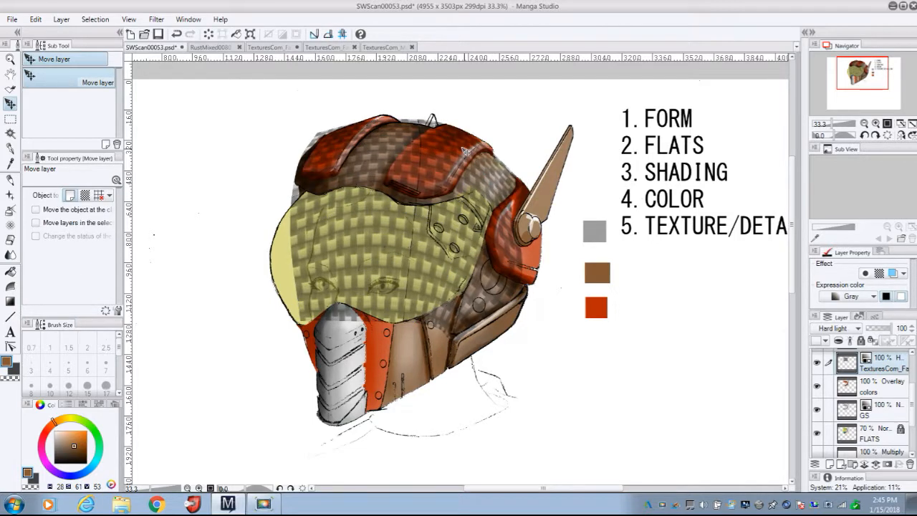
Auto-select the brown crown area and the brown side panel below the ear piece on the FLATS layer.
left_click(873, 442)
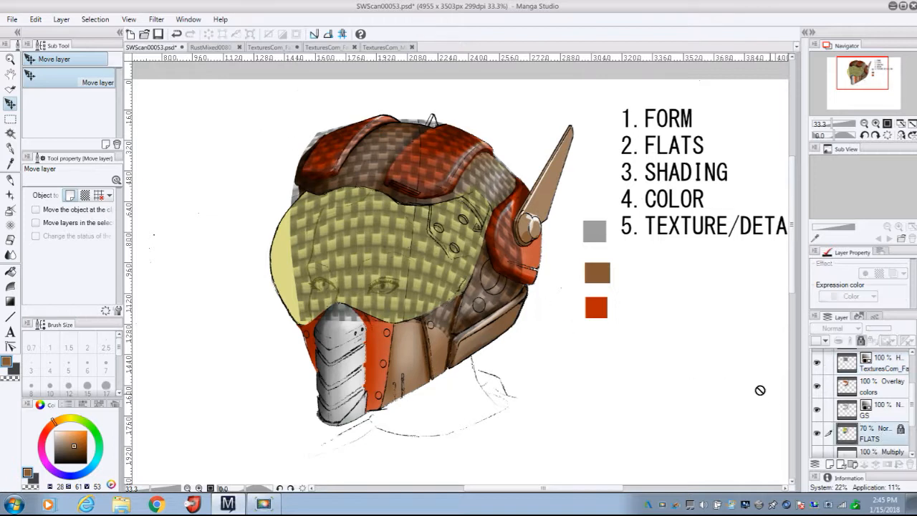
left_click(11, 134)
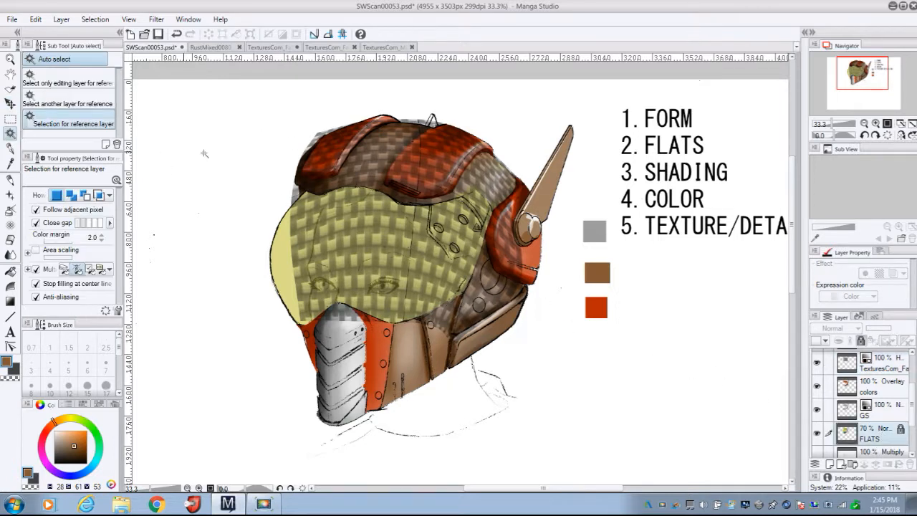
left_click(381, 158)
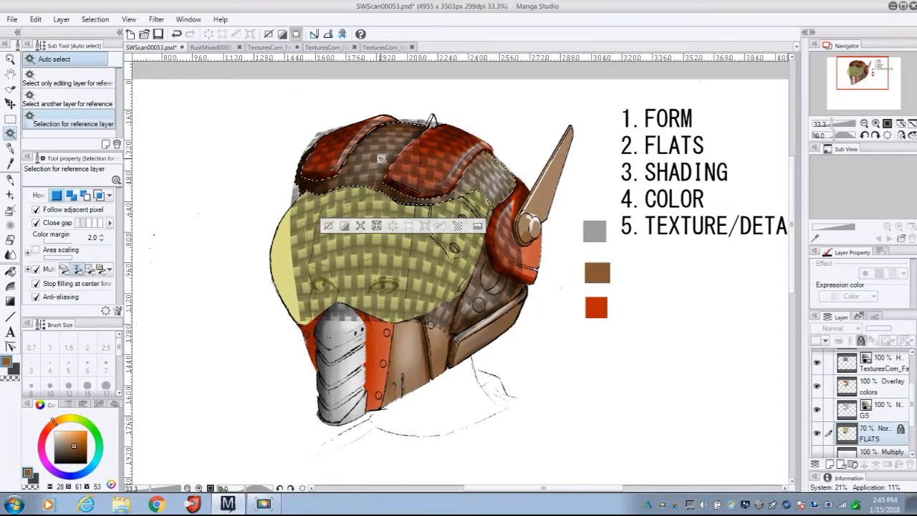
left_click(486, 290)
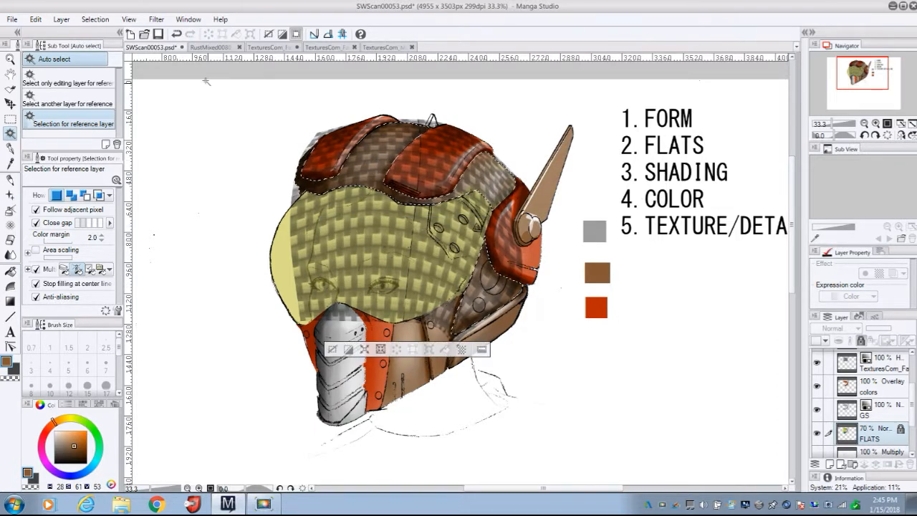
Invert the selection, delete the weave texture outside the brown crown and side panel, and deselect.
left_click(95, 20)
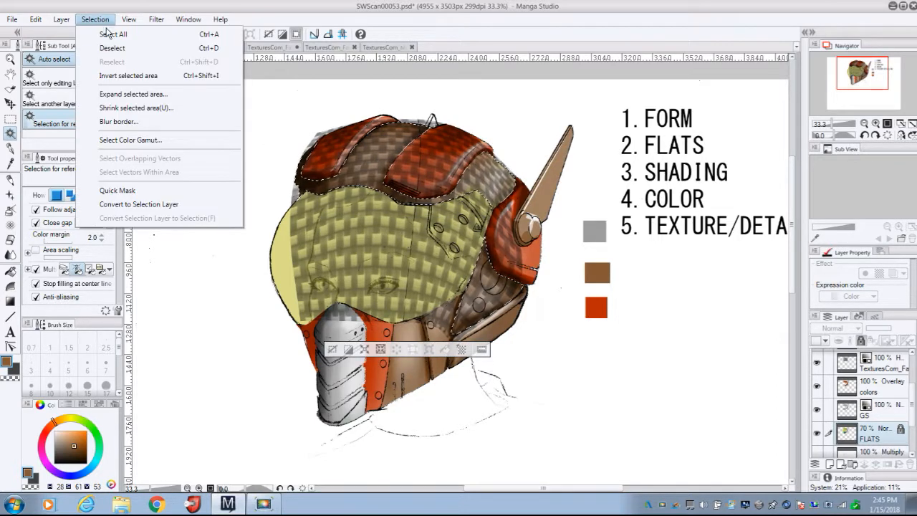
left_click(129, 76)
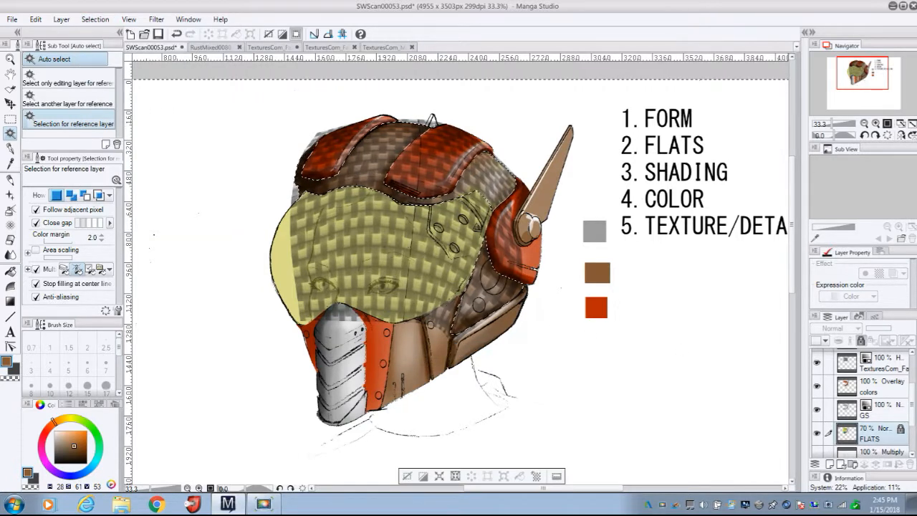
scroll(899, 387, "up", 1)
left_click(899, 369)
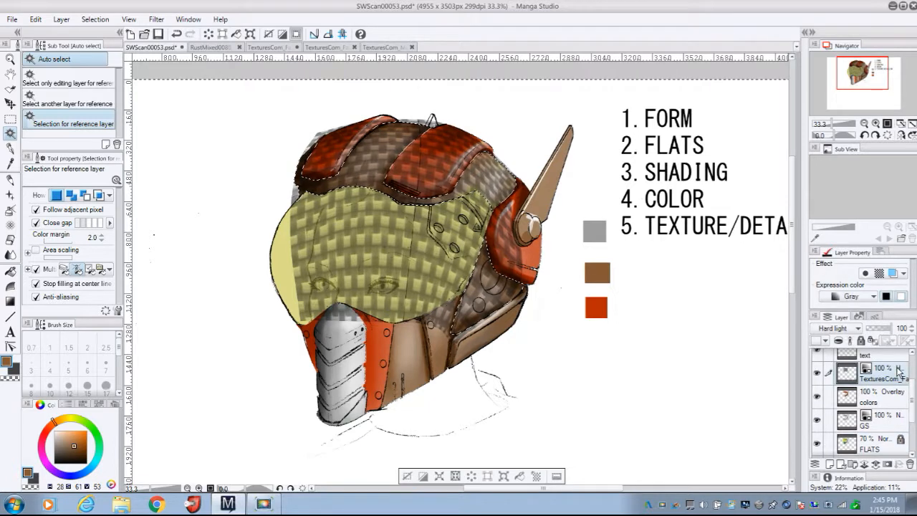
key("Delete")
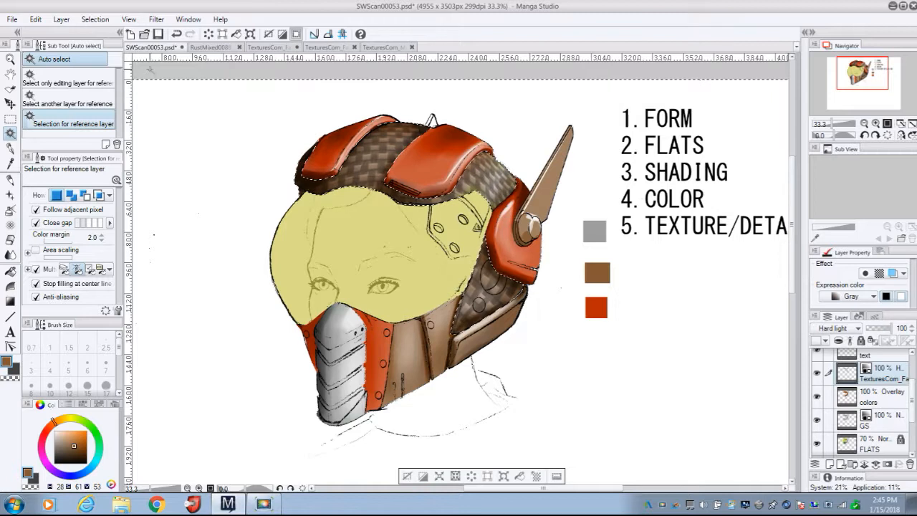
left_click(105, 24)
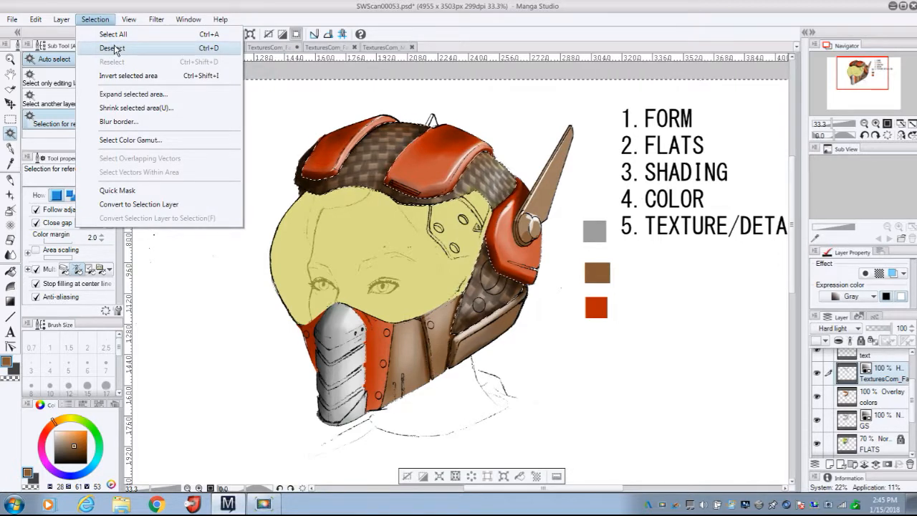
left_click(113, 48)
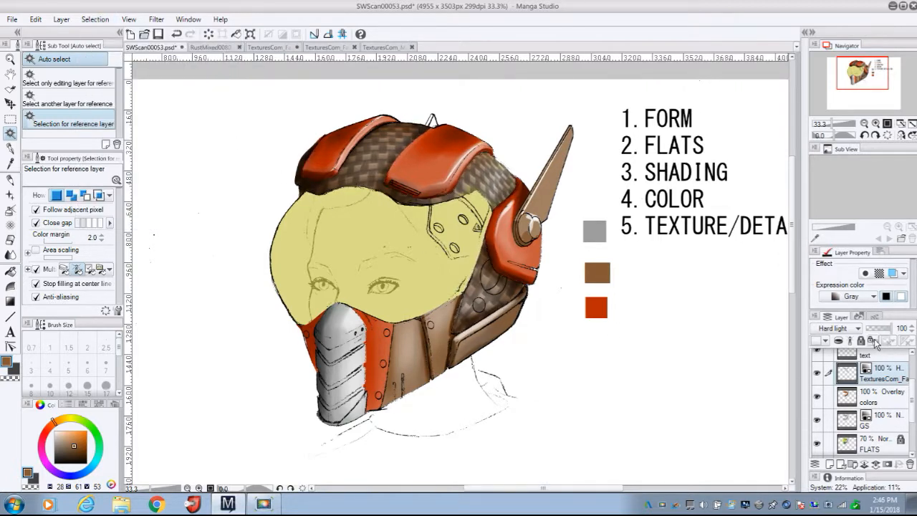
Compare Difference and Multiply blending on the weave texture layer and settle on Overlay.
left_click(853, 328)
left_click(851, 316)
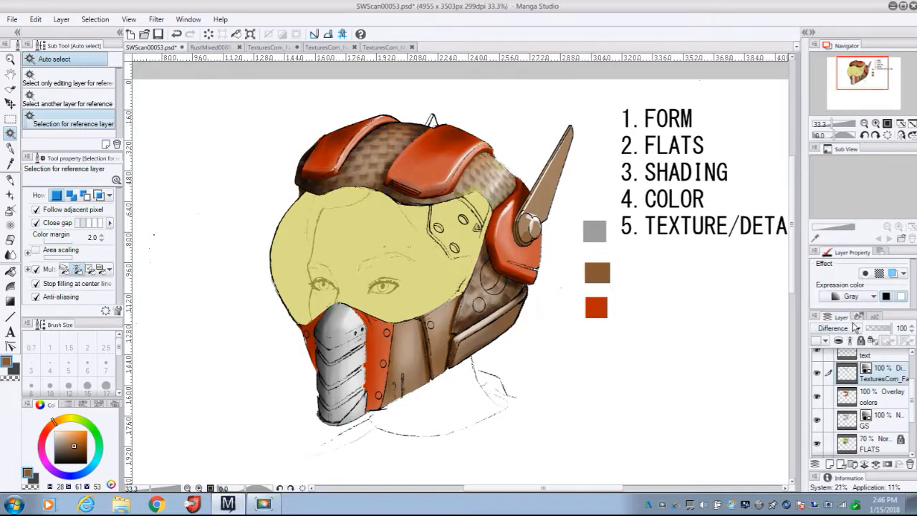
left_click(857, 328)
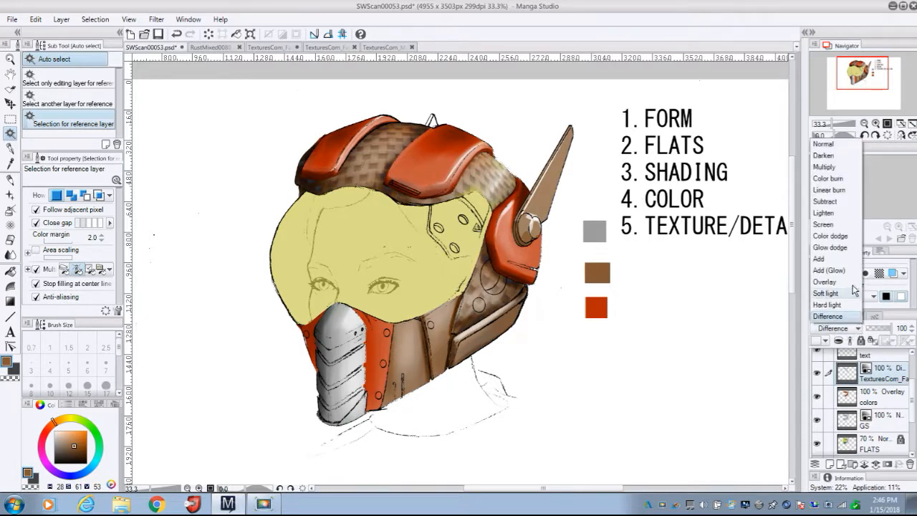
left_click(842, 168)
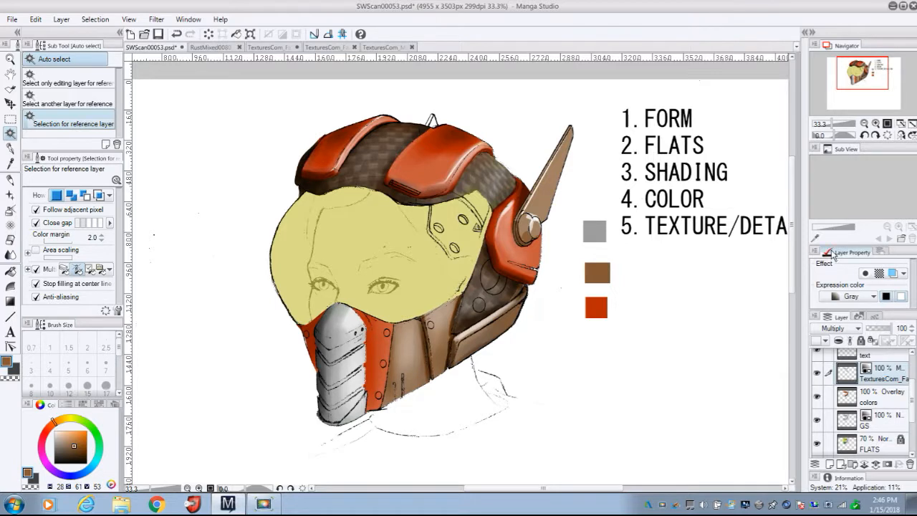
left_click(859, 328)
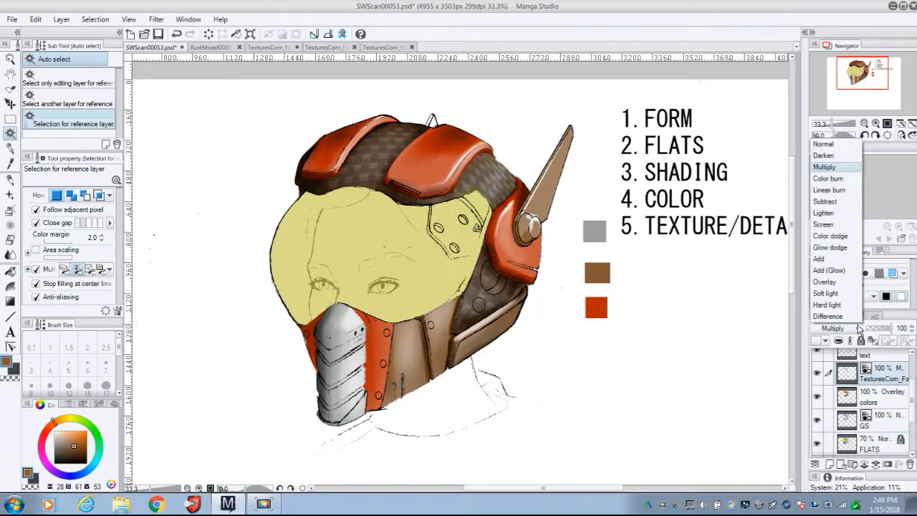
left_click(850, 283)
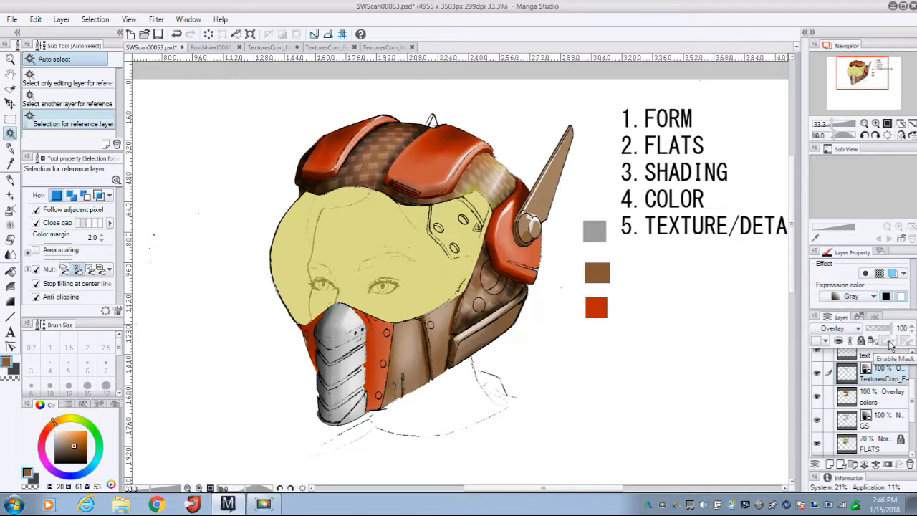
left_click(35, 19)
mouse_move(123, 248)
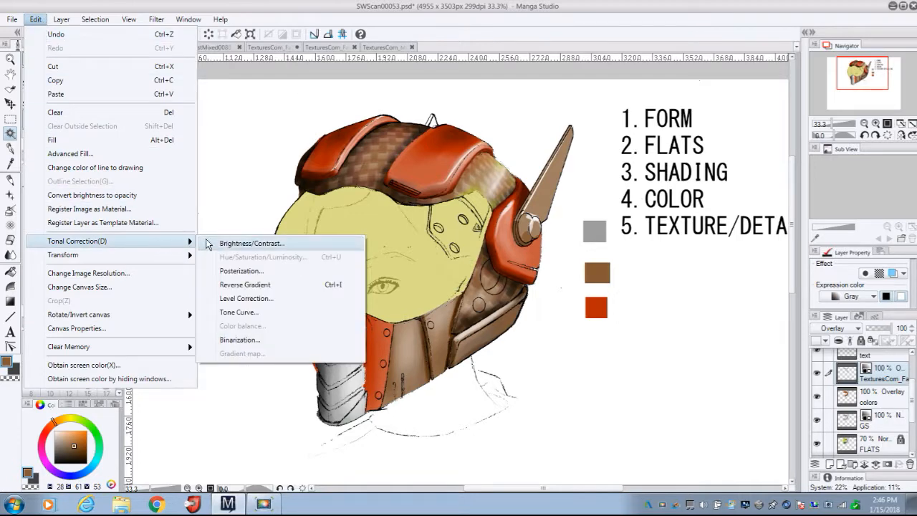
left_click(228, 244)
left_click_drag(615, 175, 586, 170)
left_click(609, 140)
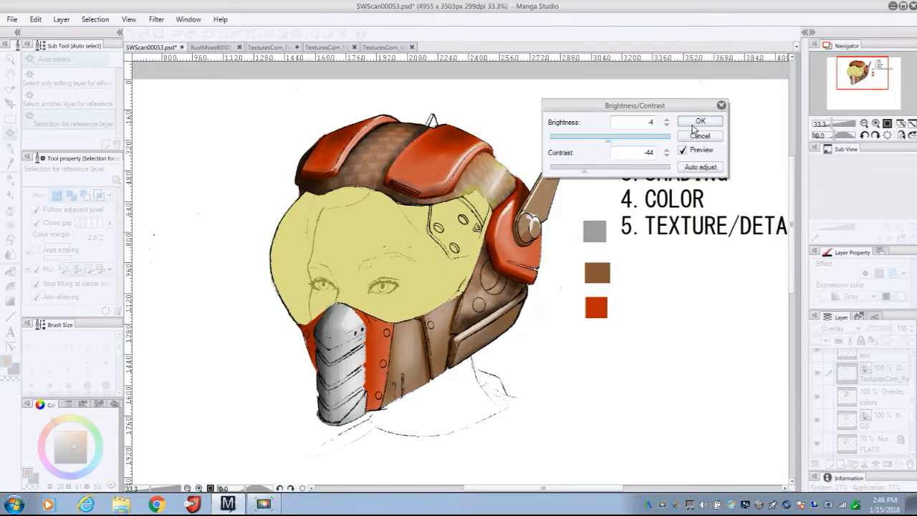
left_click(683, 151)
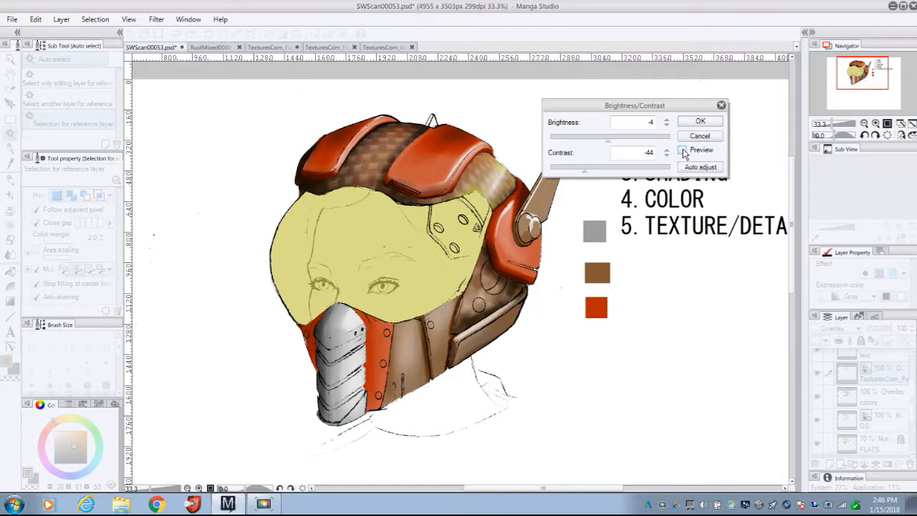
left_click(696, 136)
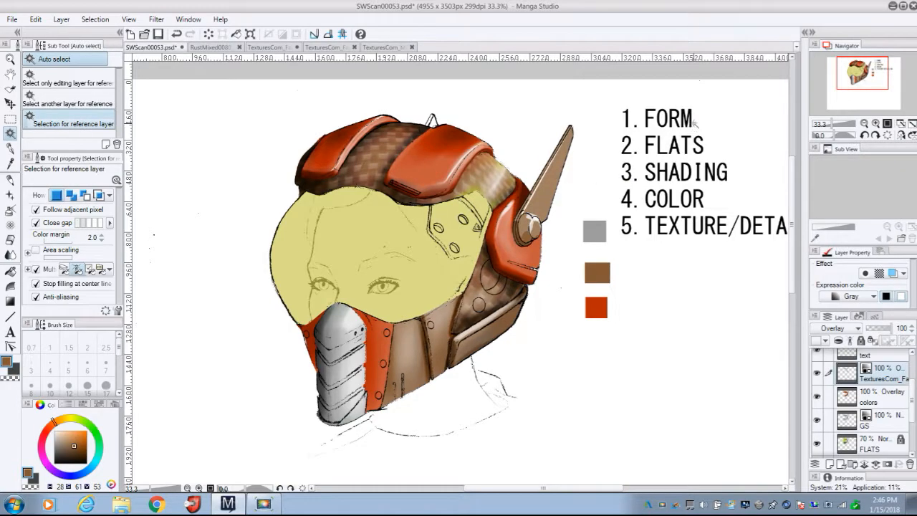
Look through the open texture images and copy the entire RustMixed0080 rust image.
left_click(262, 49)
left_click(373, 50)
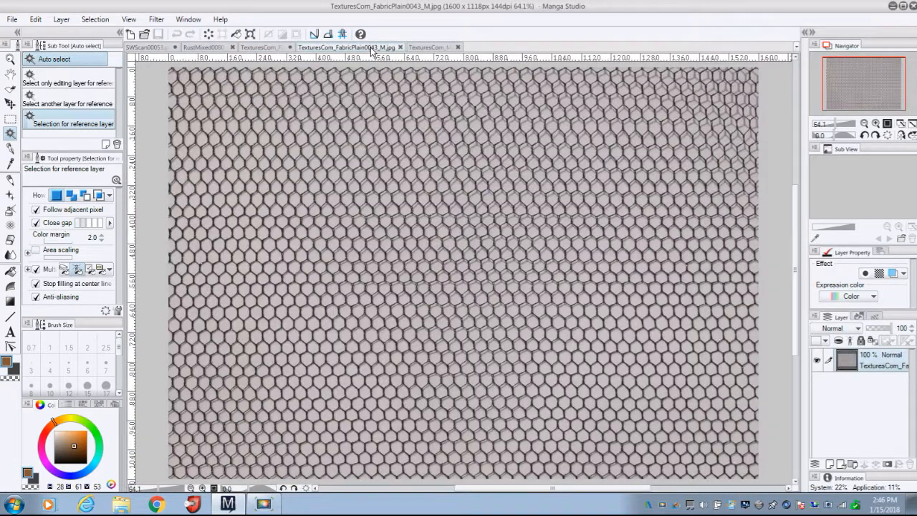
left_click(428, 48)
left_click(209, 48)
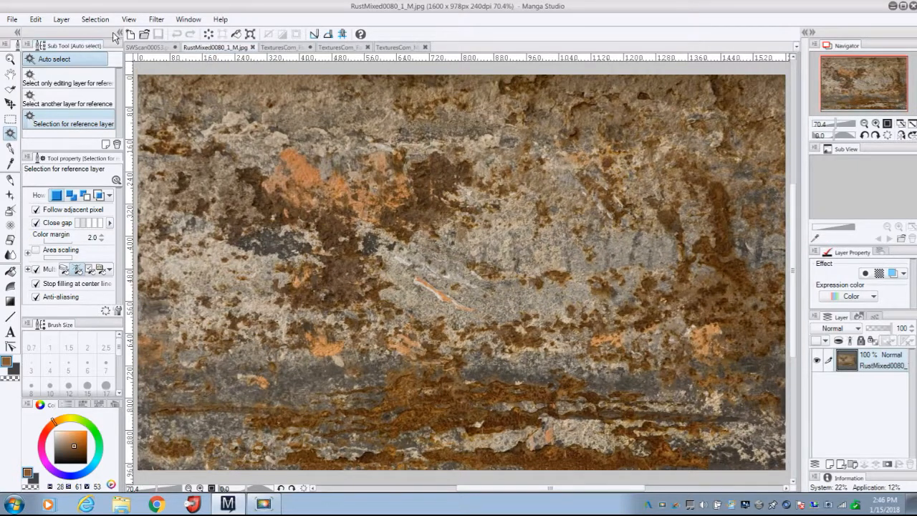
left_click(92, 21)
left_click(125, 37)
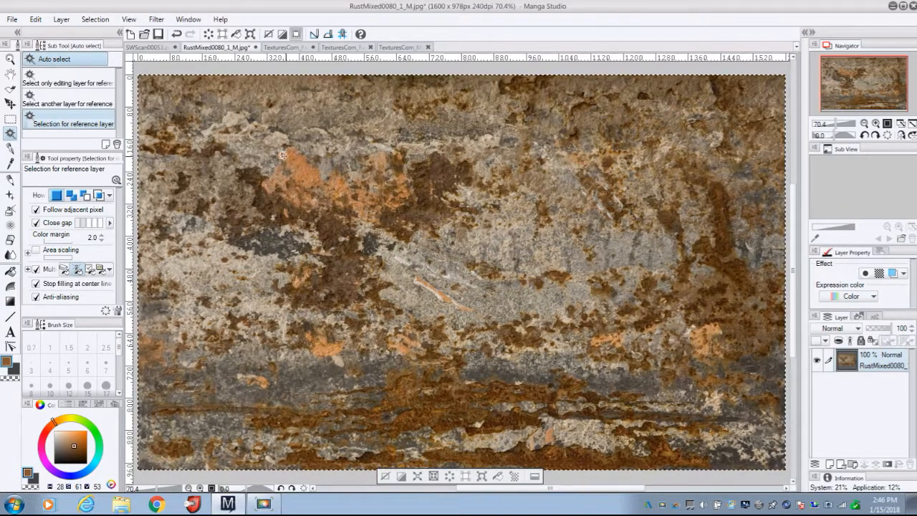
Paste the rust texture into the SWScan00053 drawing and move it over the upper part of the helmet.
left_click(160, 48)
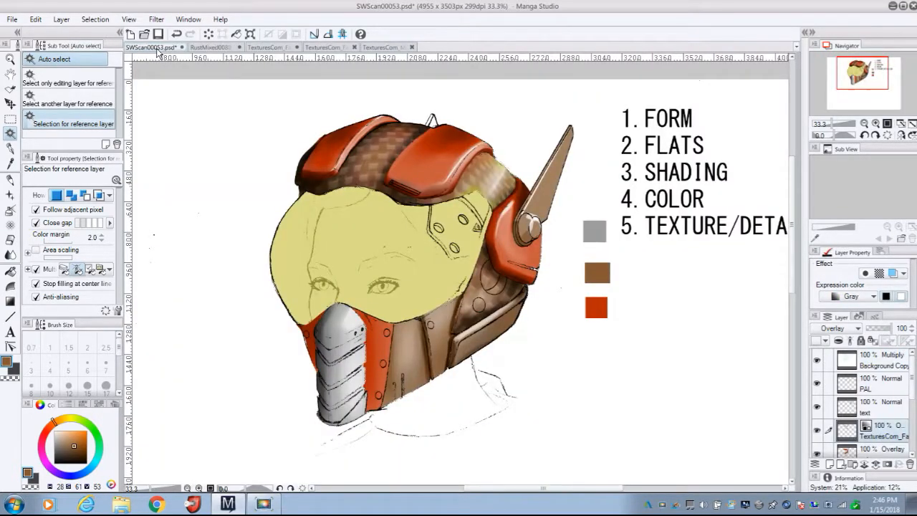
key("ctrl+v")
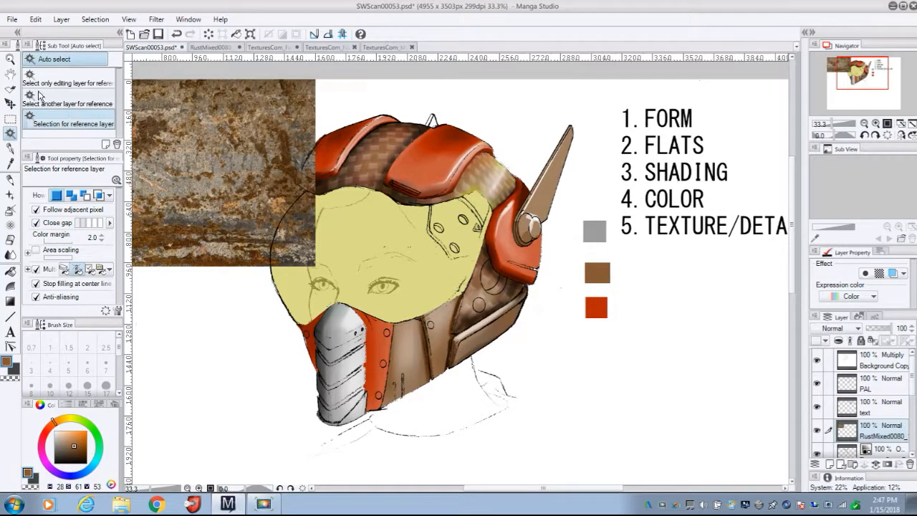
left_click(11, 104)
left_click_drag(224, 146, 524, 189)
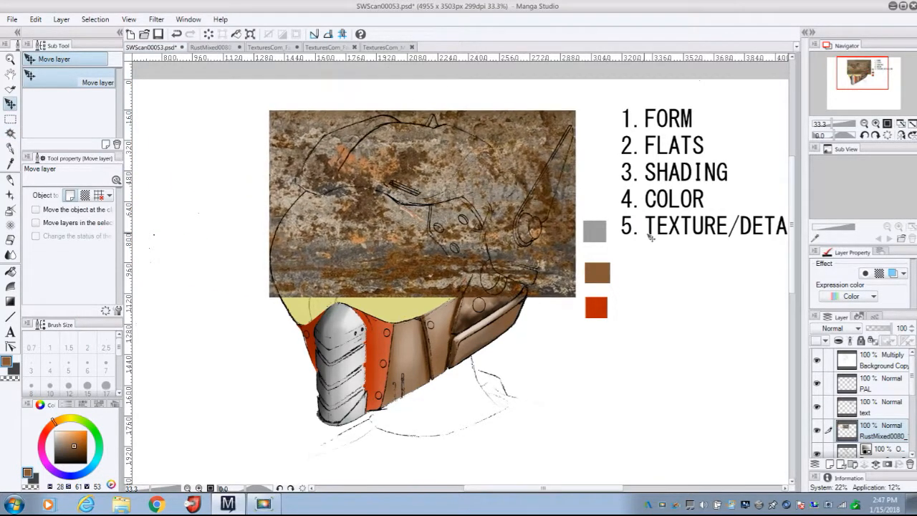
Try Multiply, Soft light and Hard light blending on the rust layer and settle on Multiply.
left_click(848, 329)
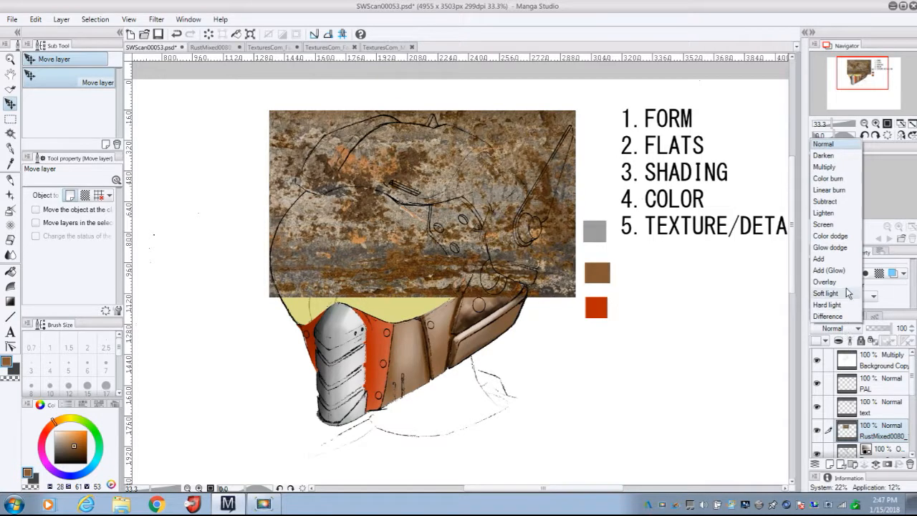
left_click(845, 167)
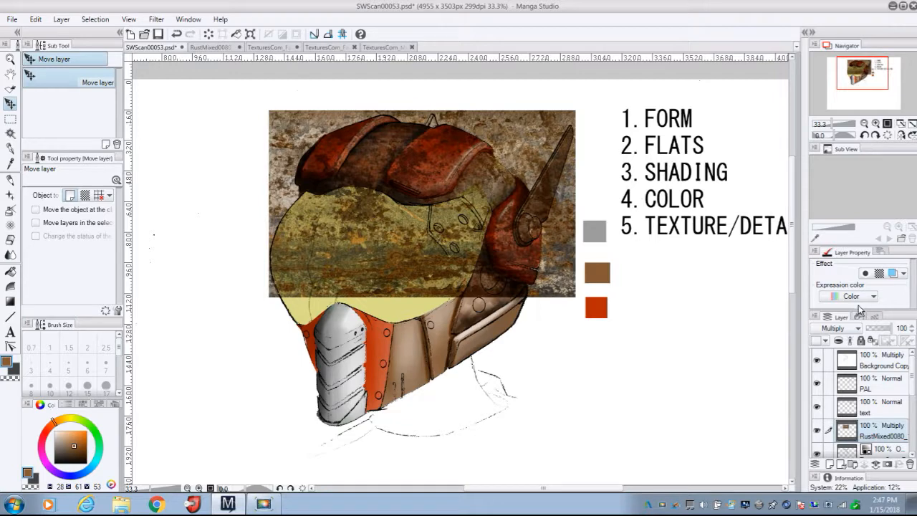
left_click(842, 328)
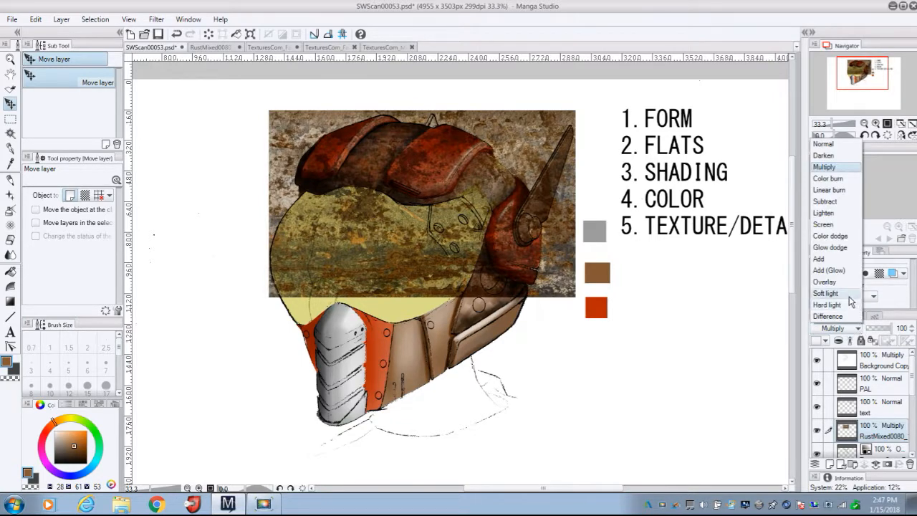
left_click(851, 298)
left_click(853, 329)
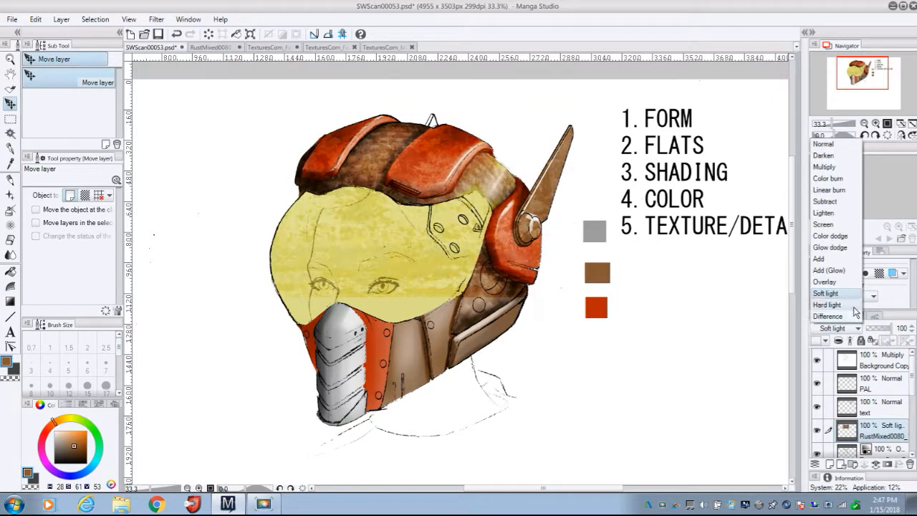
left_click(831, 304)
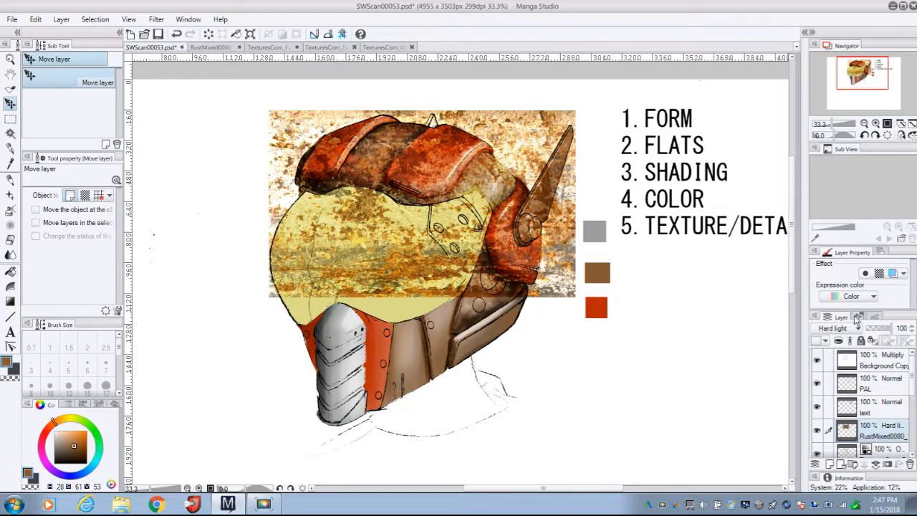
left_click(854, 328)
left_click(844, 174)
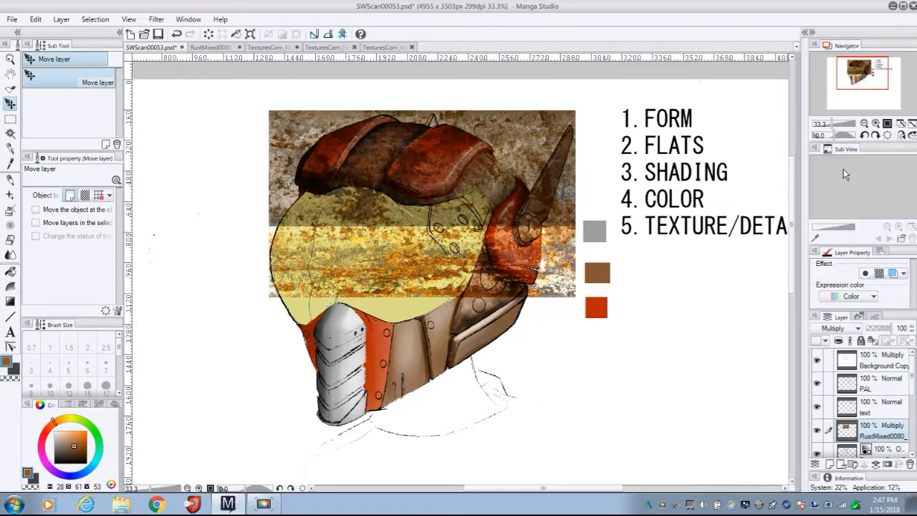
Scale the rust texture up proportionally to 123% so it spans the brown crown and side panel.
left_click(39, 20)
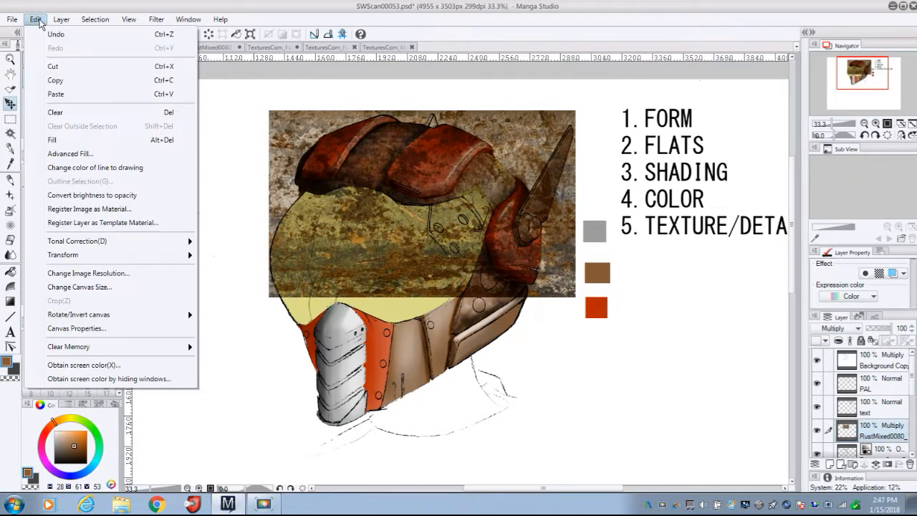
mouse_move(122, 248)
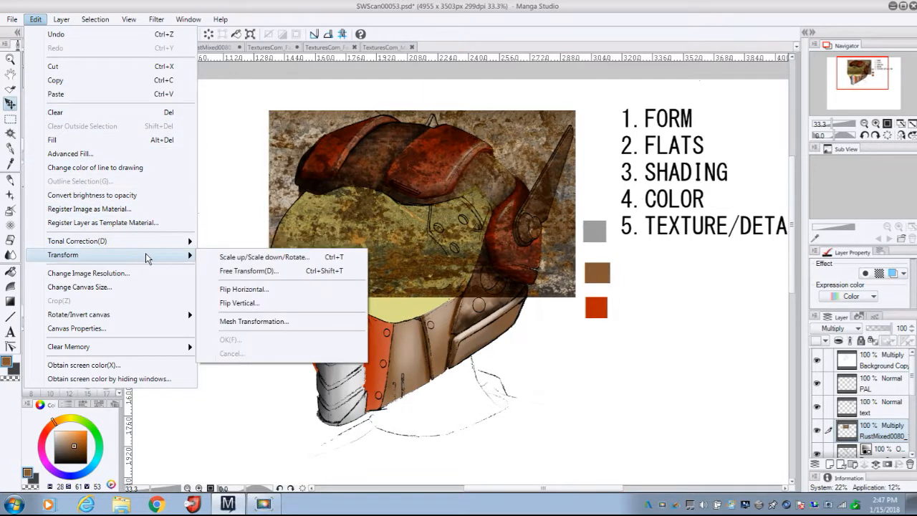
left_click(222, 258)
left_click_drag(423, 295, 425, 334)
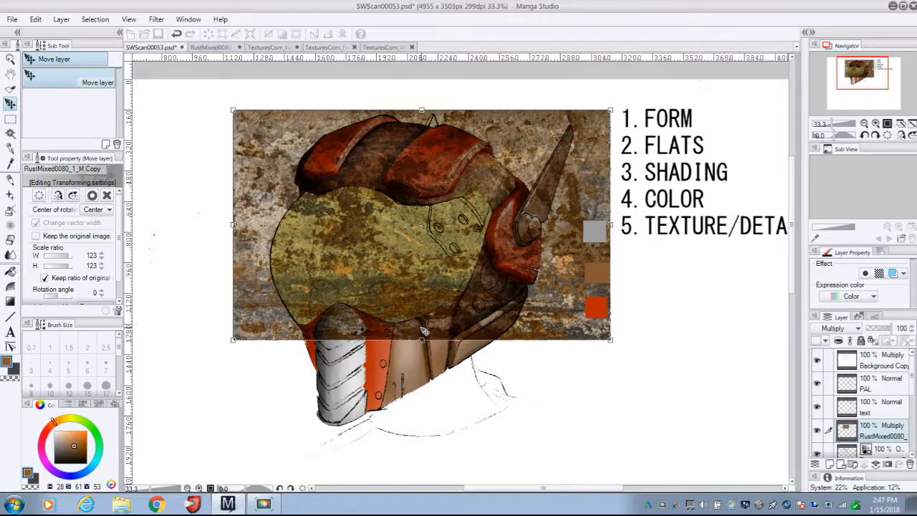
key("Return")
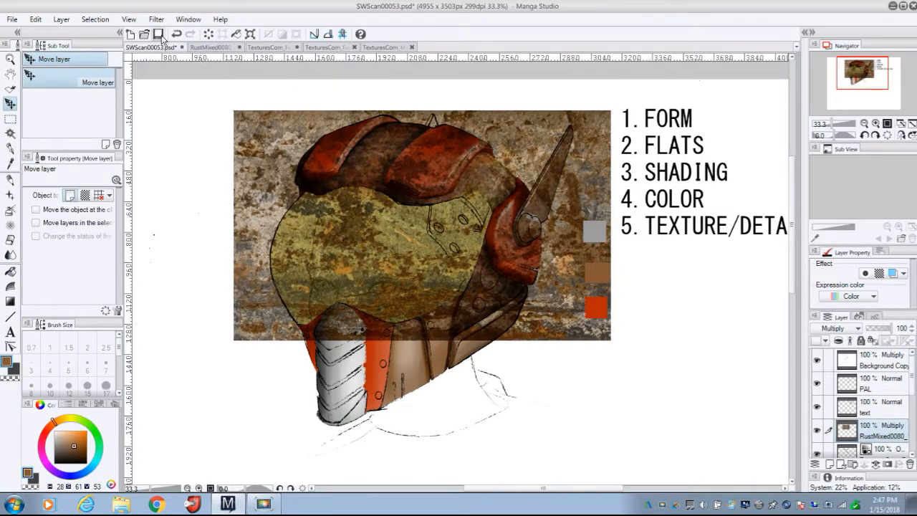
Restore the last selection to clear the rust outside the brown areas, deselect, and reduce the rust layer's opacity to 66%.
left_click(96, 19)
left_click(113, 62)
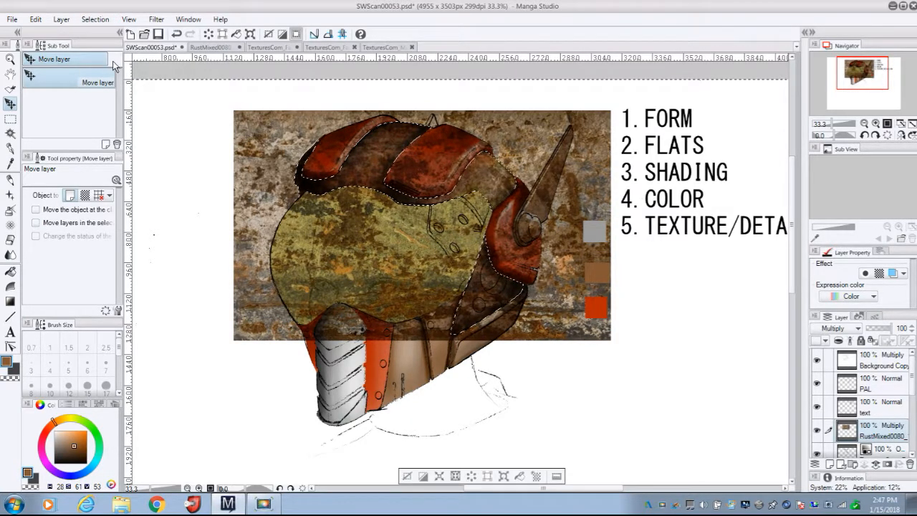
key("shift+Delete")
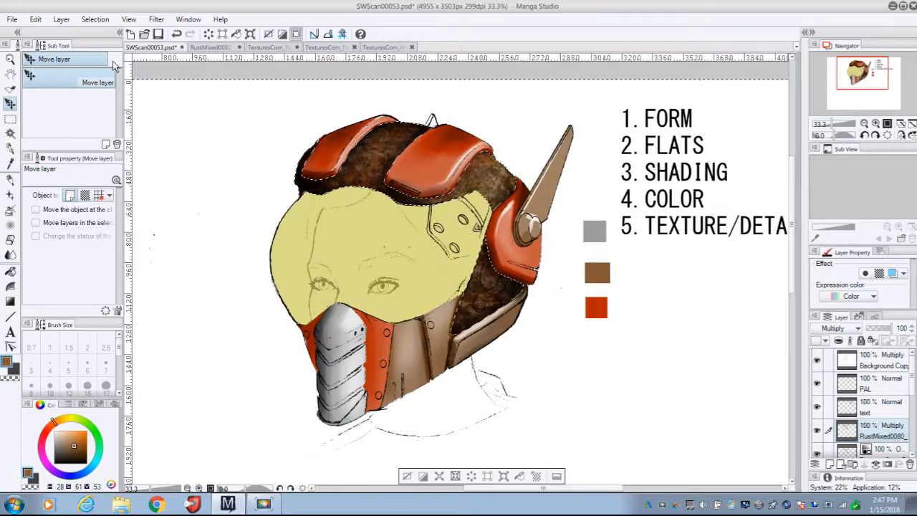
left_click(101, 20)
left_click(113, 48)
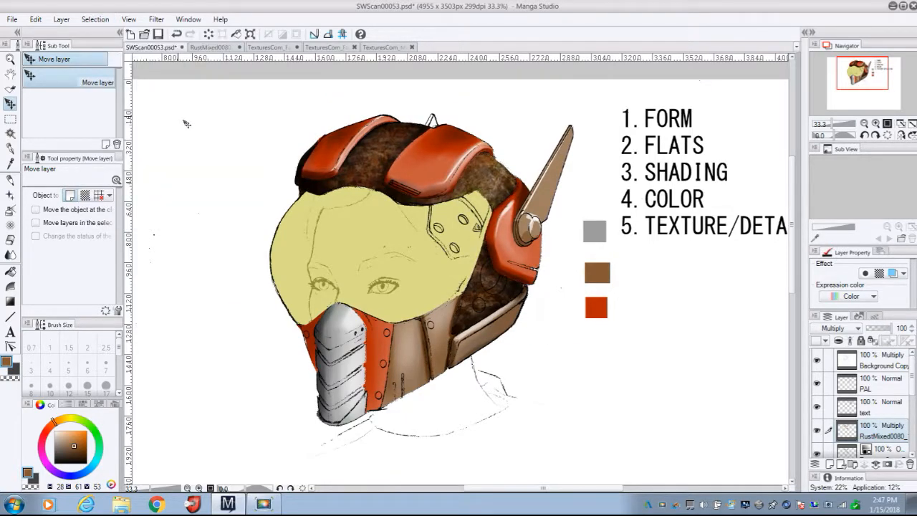
left_click_drag(895, 330, 887, 331)
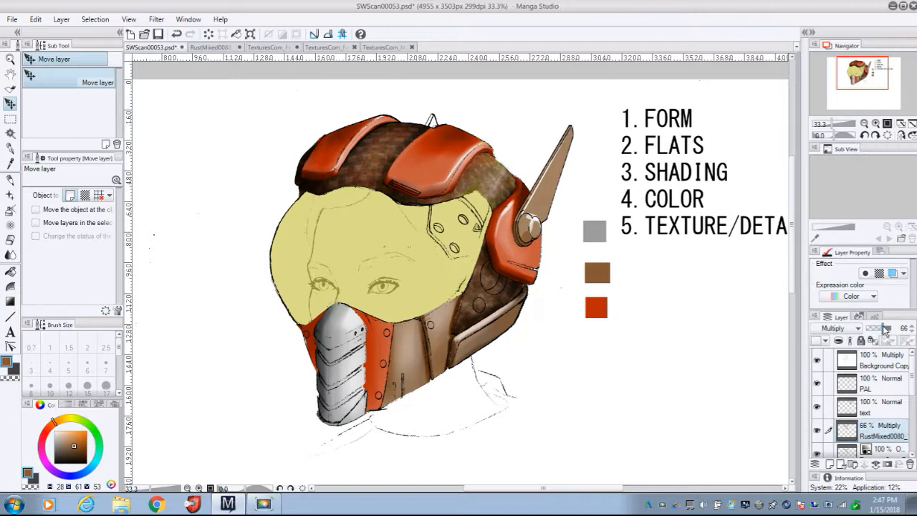
Try lower opacity and Hard light blending on the rust layer, settling on Soft light at 52% opacity.
mouse_move(887, 329)
left_mouse_down()
mouse_move(870, 328)
mouse_move(892, 328)
mouse_move(879, 329)
left_mouse_up()
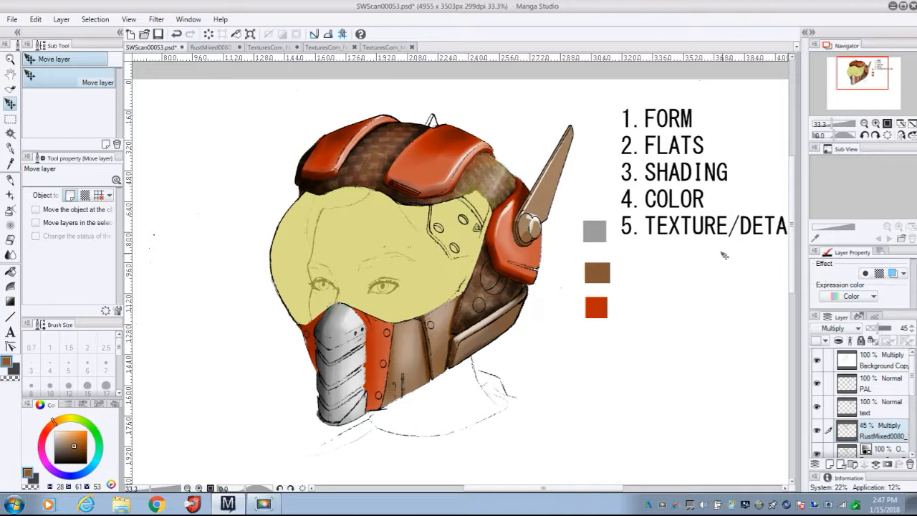
left_click_drag(878, 328, 905, 328)
left_click(852, 328)
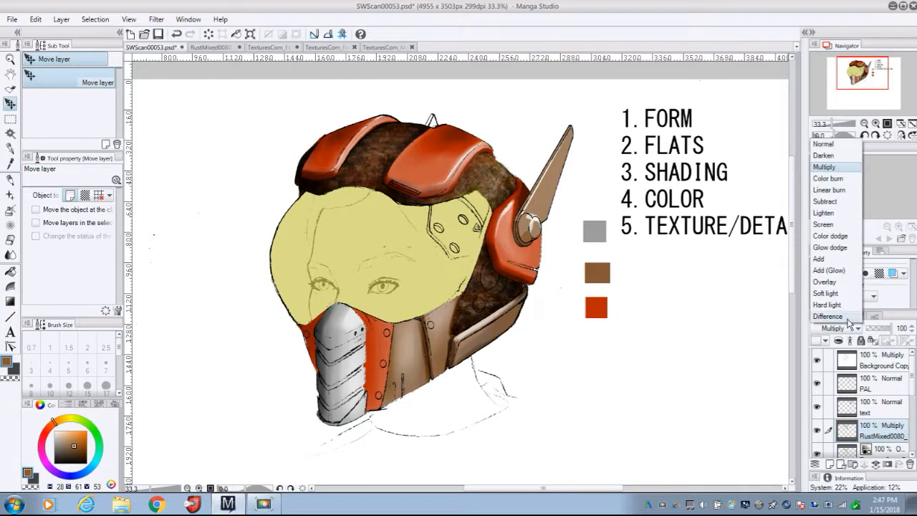
left_click(835, 308)
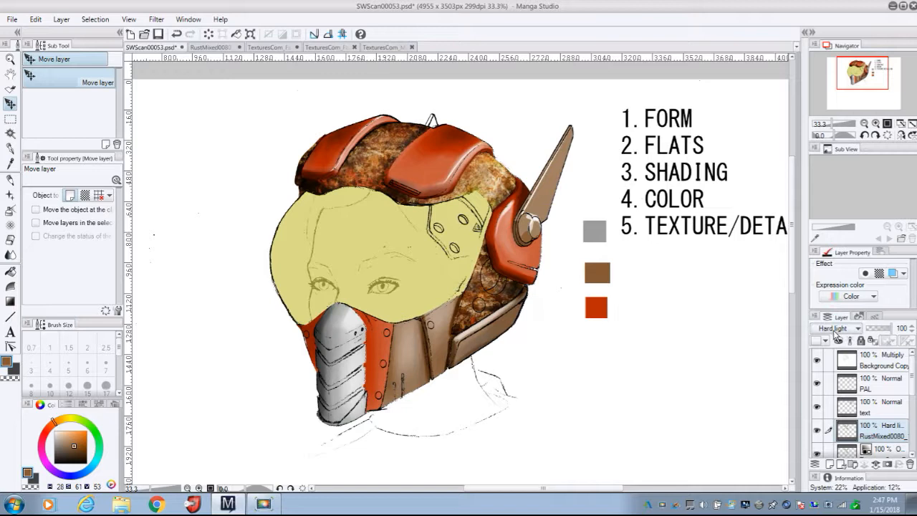
left_click(836, 330)
left_click(838, 297)
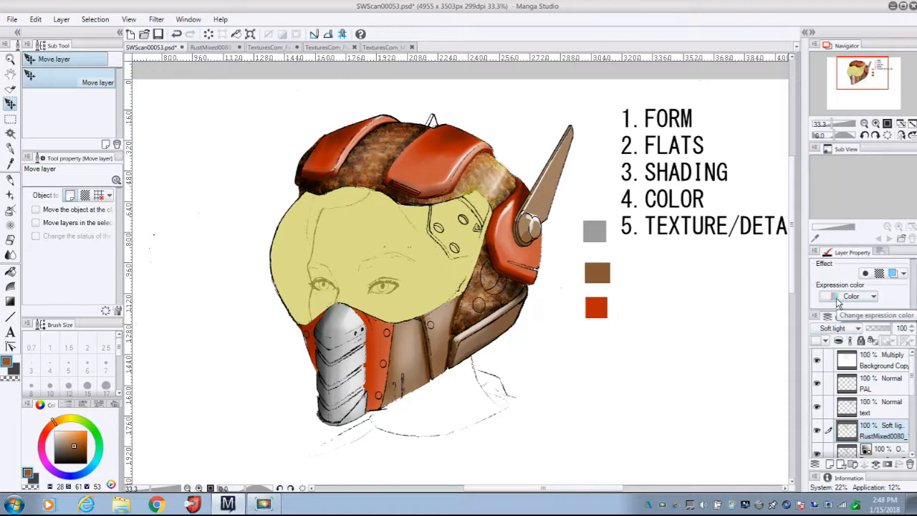
left_click_drag(896, 331, 883, 331)
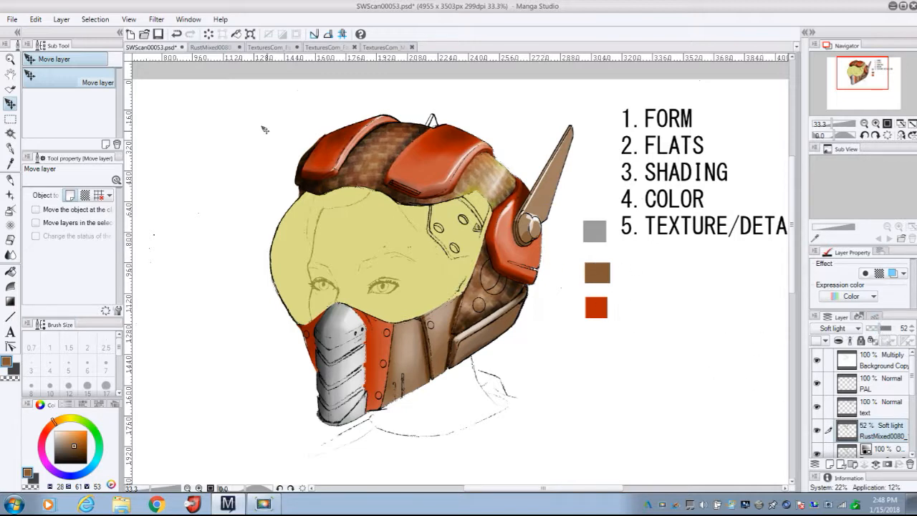
Restore the last selection and invert it so the brown helmet areas are selected.
left_click(99, 20)
left_click(134, 62)
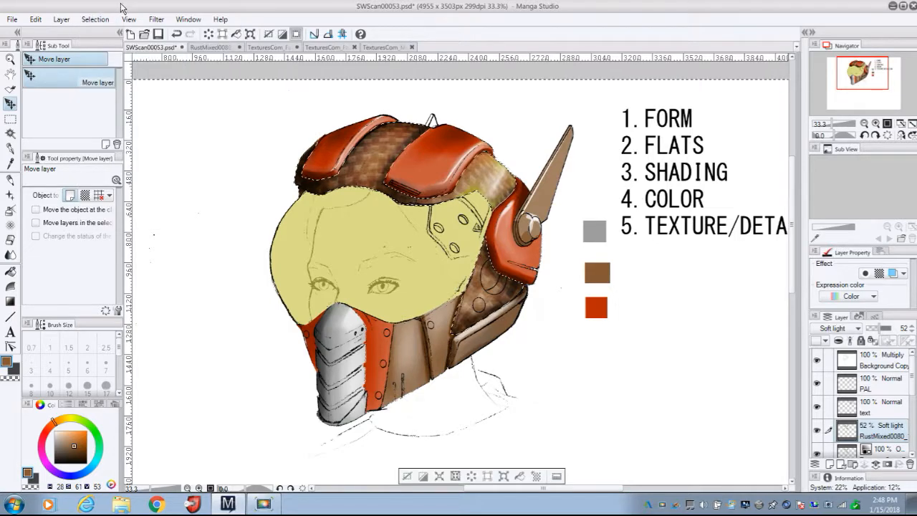
left_click(98, 20)
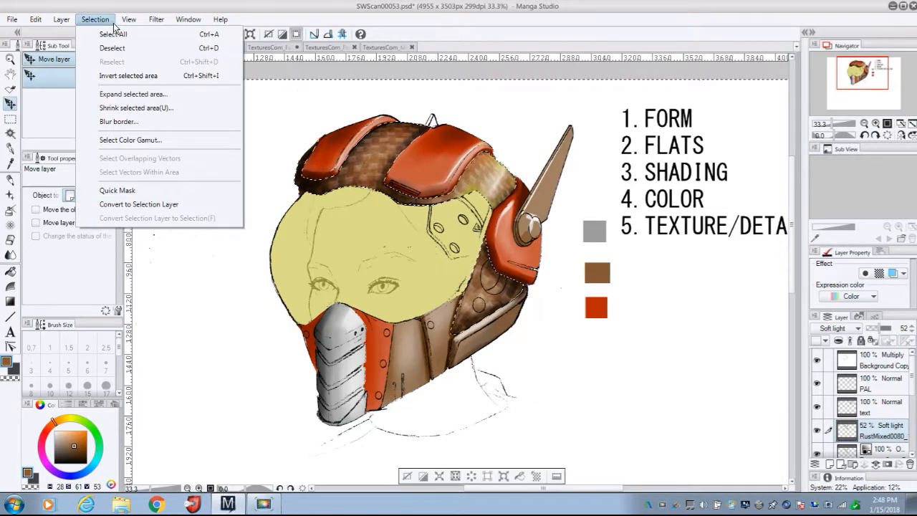
left_click(121, 76)
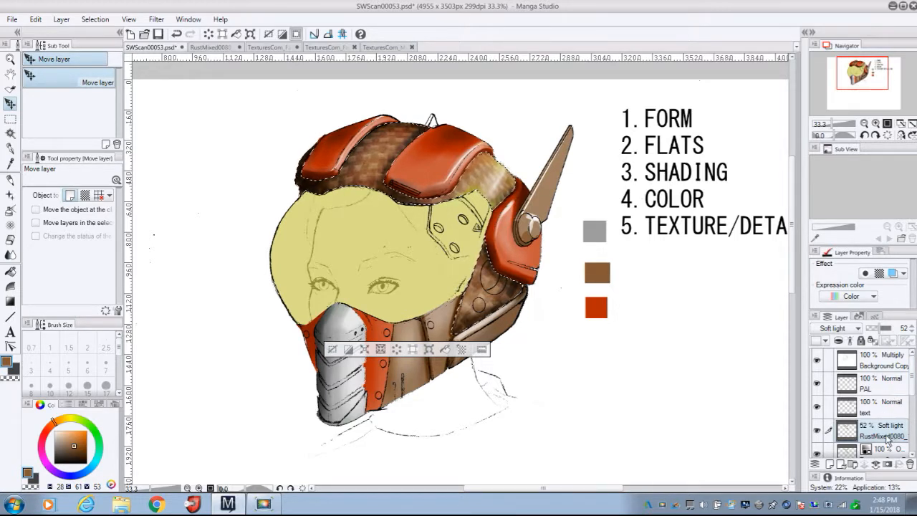
Add a new raster layer above the rust layer and name it details.
scroll(911, 394, "down", 1)
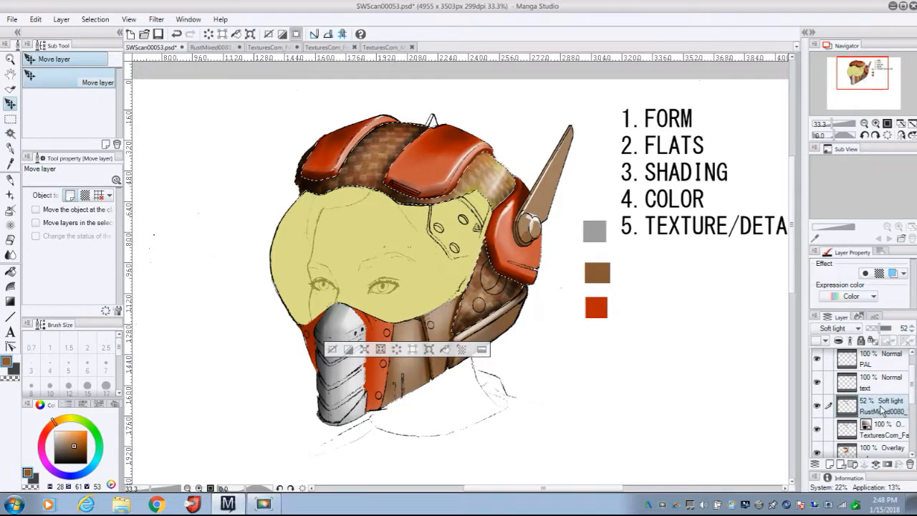
left_click(61, 19)
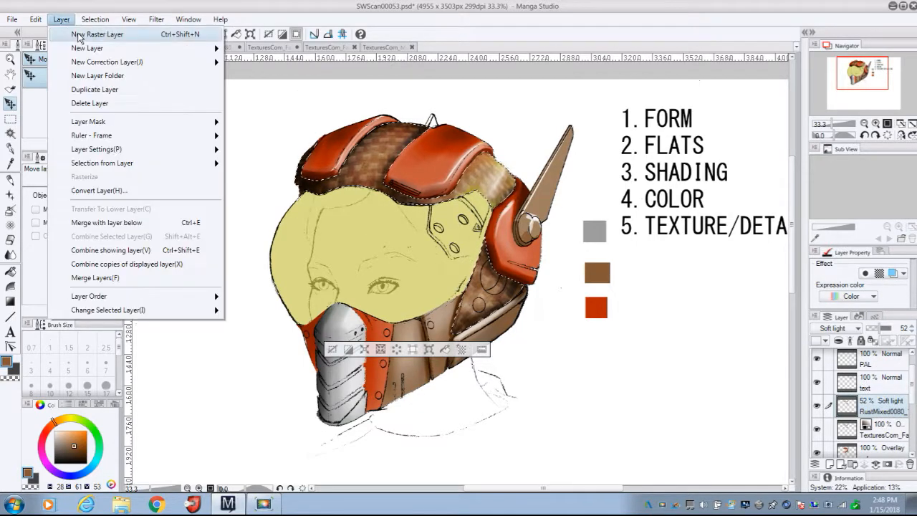
left_click(78, 34)
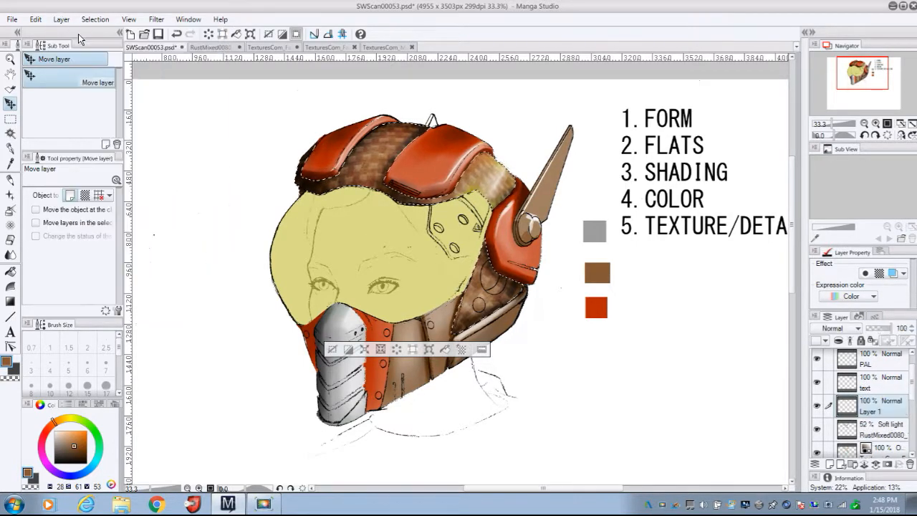
double_click(865, 410)
type("etails")
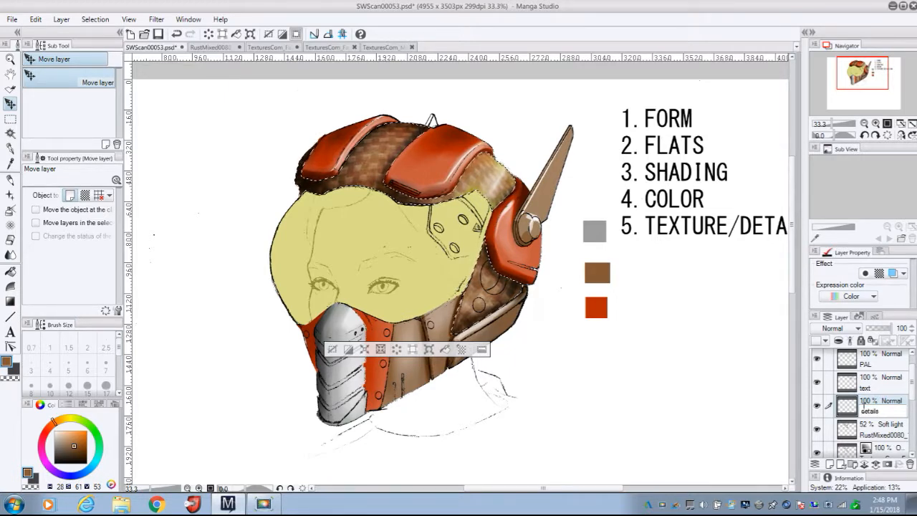
key("Return")
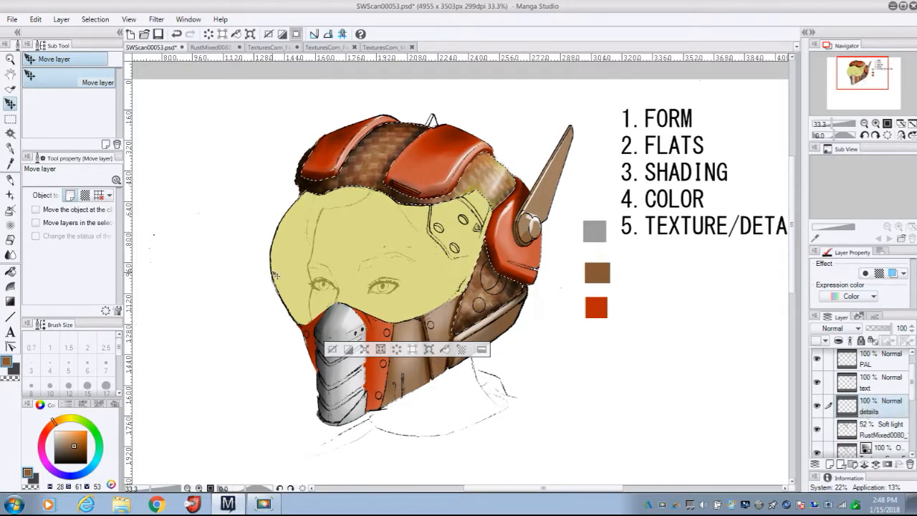
Draw fine pale gray scratches on the brown areas with the Darker pencil, using brush sizes 5 and 7.
left_click_drag(63, 451, 57, 440)
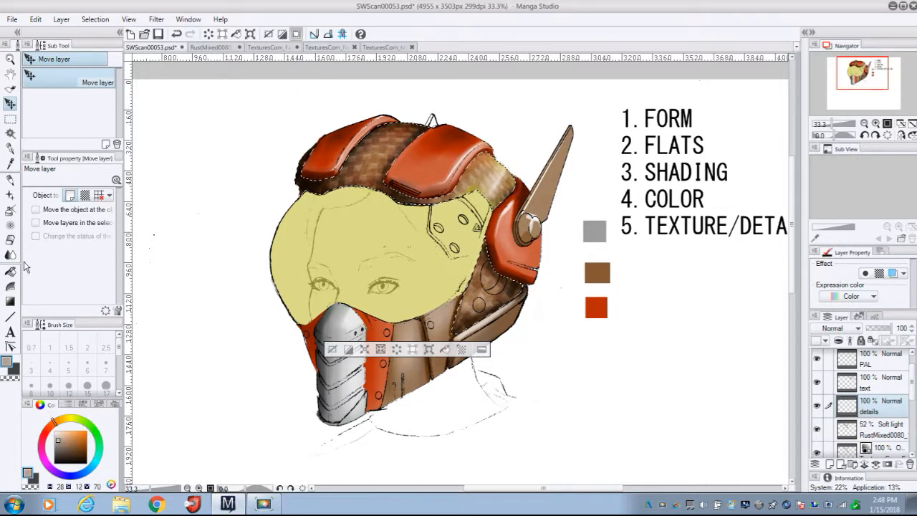
left_click(10, 179)
left_click(56, 199)
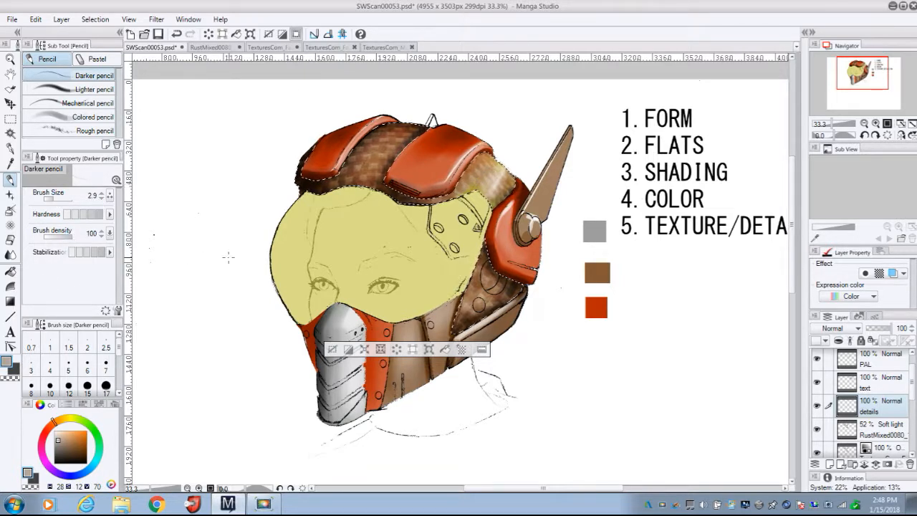
left_click(68, 367)
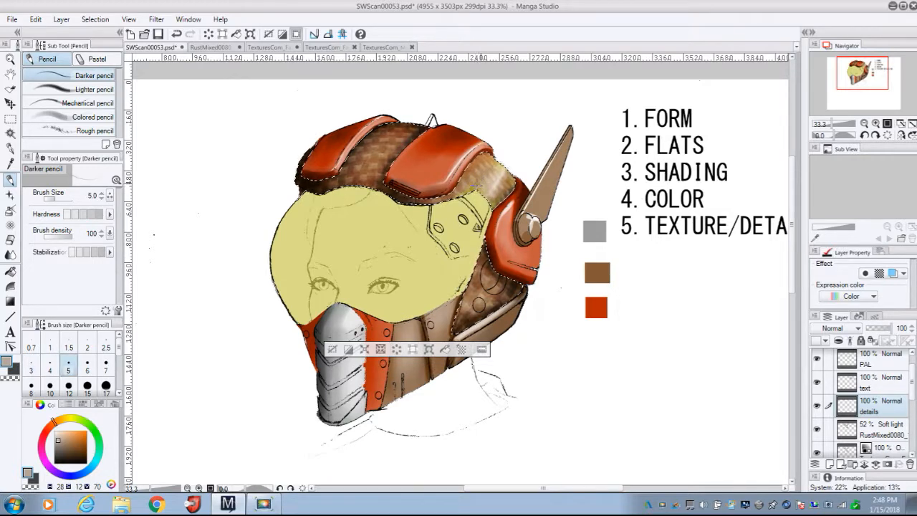
left_click(54, 432)
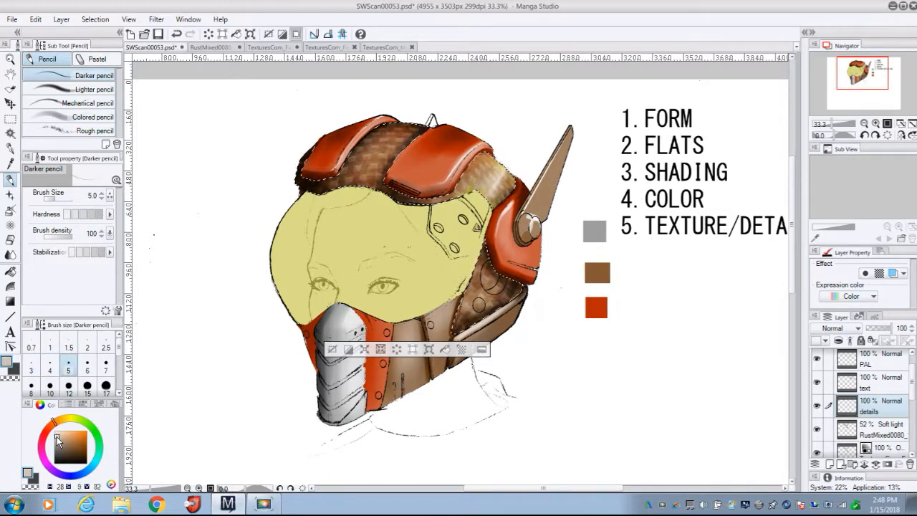
key("bracketright")
key("bracketright")
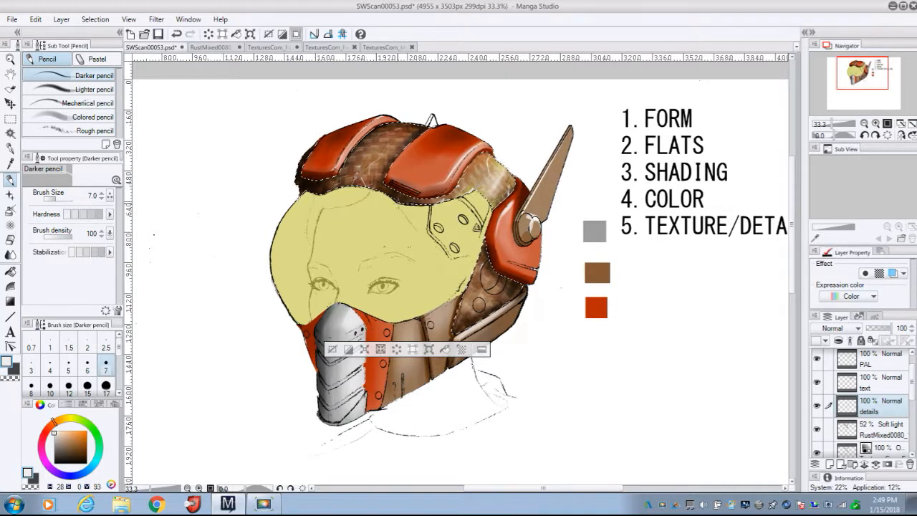
Add dark and near-white wear marks to the brown areas with the Rough pencil and the Mechanical pencil at size 10.
left_click(55, 457)
left_click(87, 132)
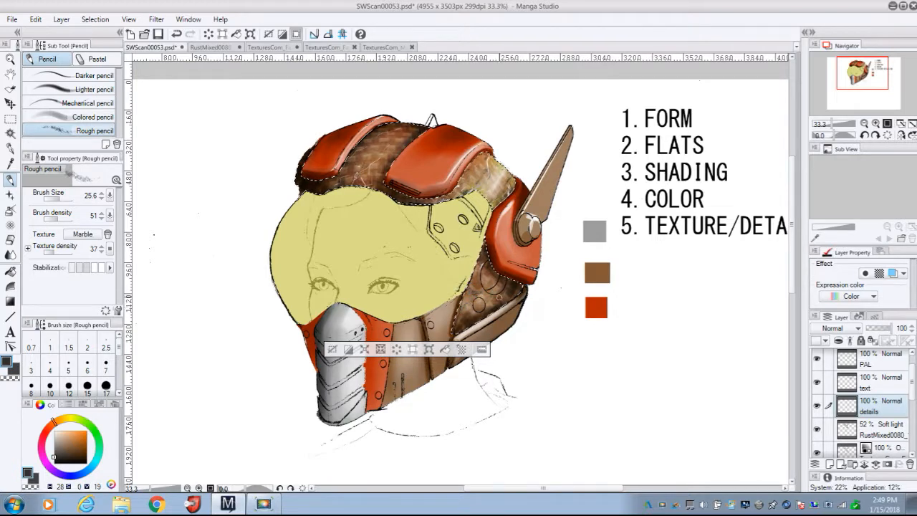
left_click(59, 430)
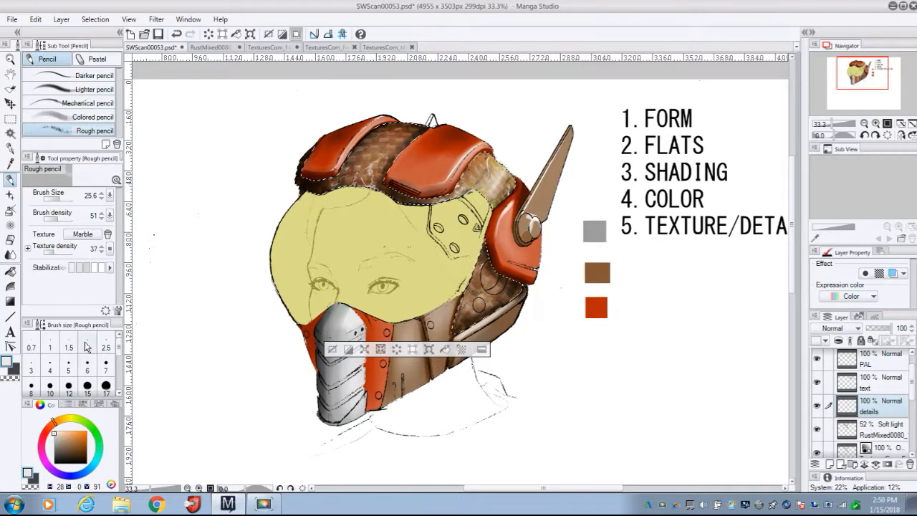
left_click(99, 103)
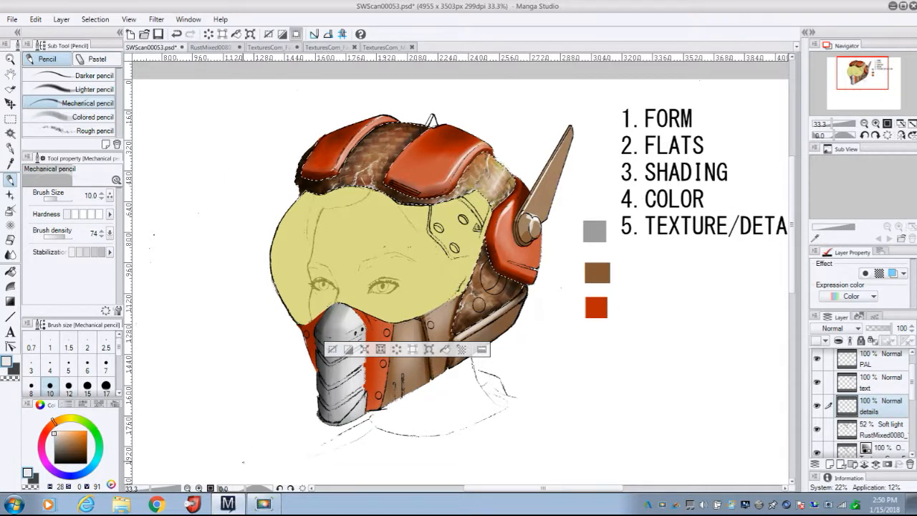
mouse_move(263, 504)
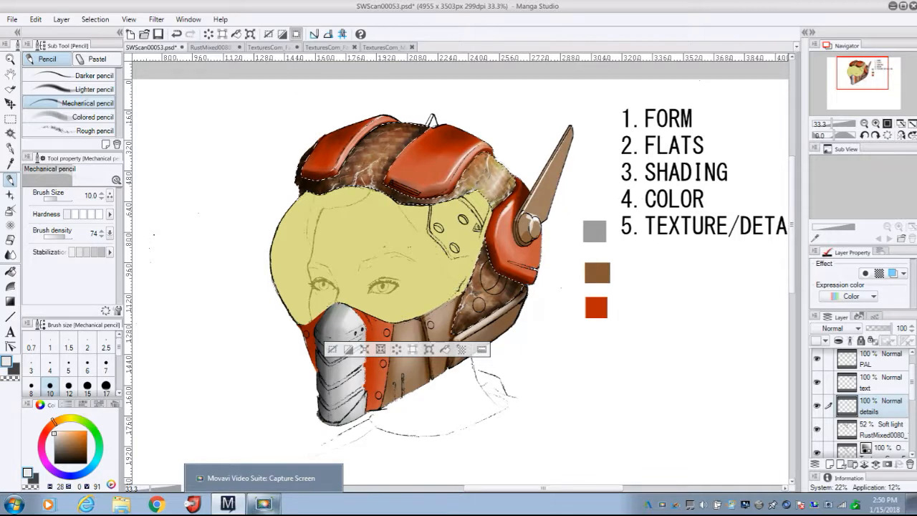
left_click(264, 504)
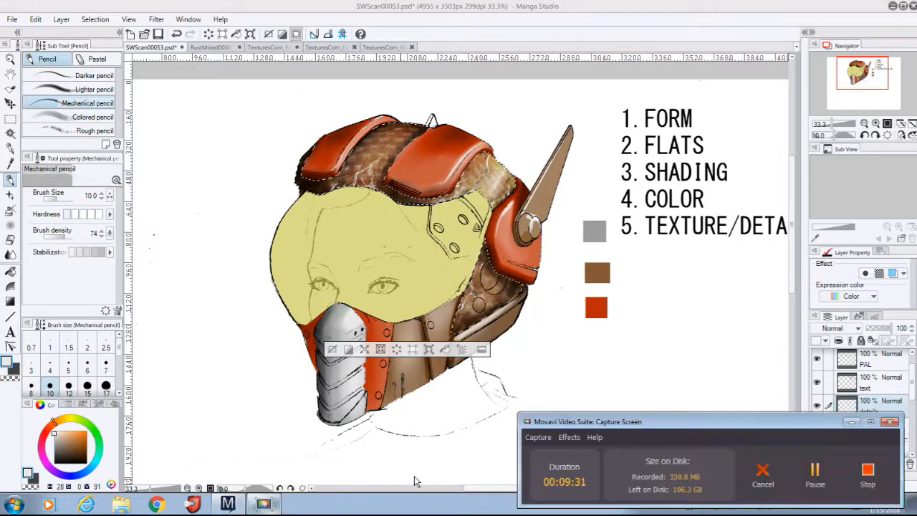
left_click(824, 463)
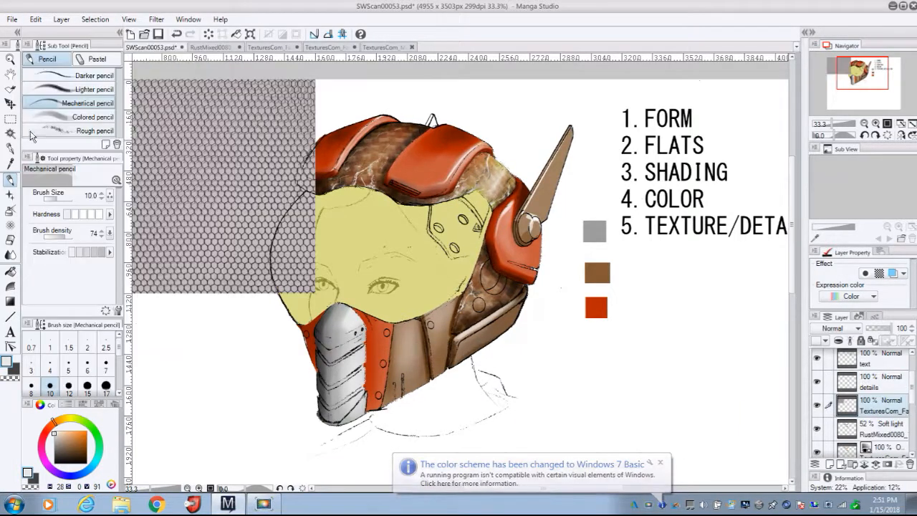
Move the hexagonal fabric texture over the upper helmet and set its blending to Multiply.
left_click_drag(347, 244, 591, 254)
left_click(843, 328)
left_click(877, 164)
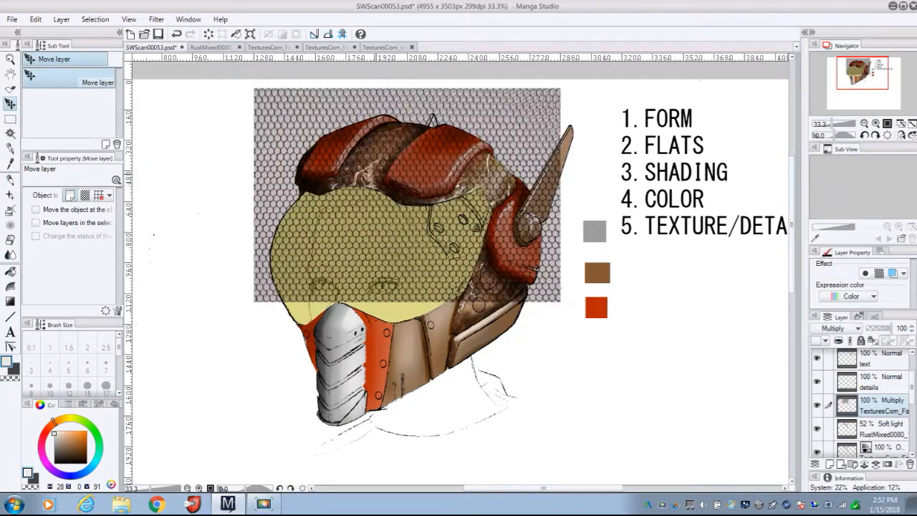
Start a mesh transformation on the hexagonal texture and bend its upper edge and corners around the helmet's crown.
key("ctrl+shift+m")
left_click_drag(254, 159, 295, 163)
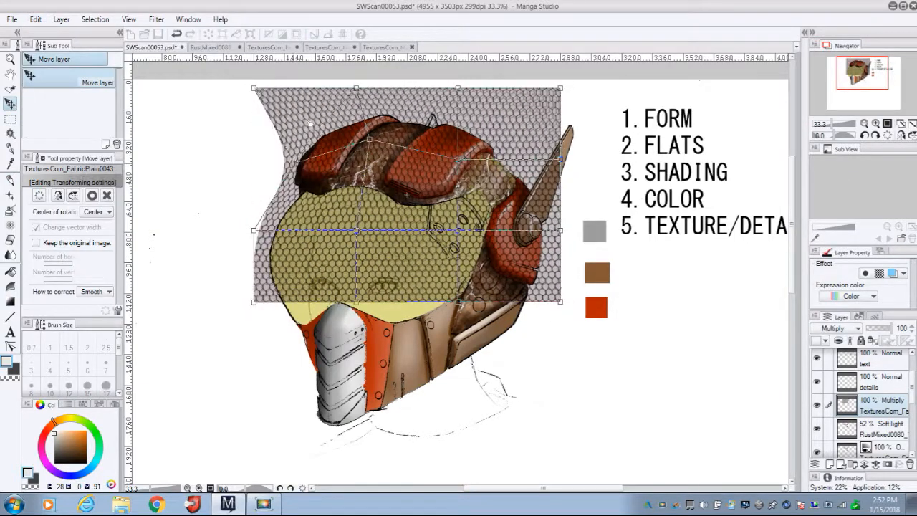
left_click_drag(254, 88, 314, 133)
left_click_drag(356, 88, 367, 112)
left_click_drag(458, 88, 445, 115)
left_click_drag(560, 88, 498, 140)
left_click_drag(561, 159, 531, 173)
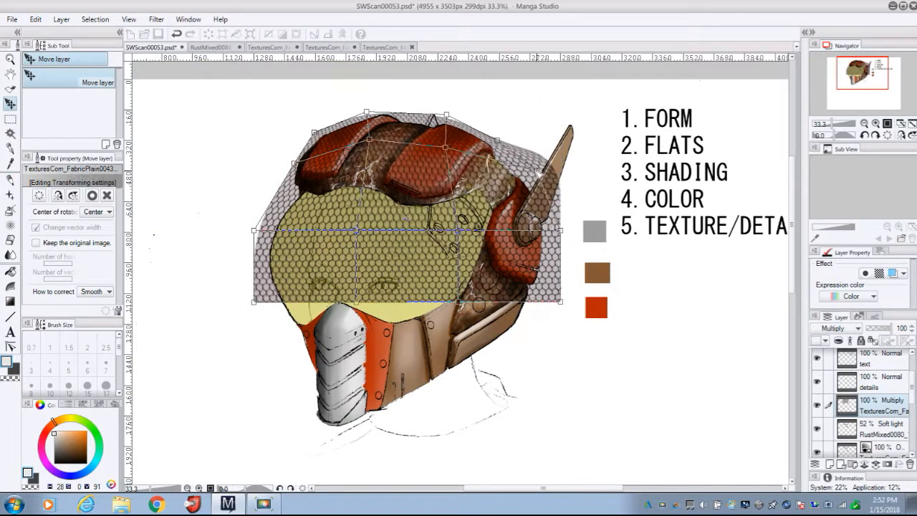
Reshape the texture's inner mesh and rear edge so the hexagons curve around the crown panels and the ear guard.
left_click_drag(560, 230, 552, 232)
left_click_drag(561, 302, 535, 288)
left_click_drag(459, 159, 445, 147)
left_click_drag(459, 230, 426, 225)
left_click_drag(446, 147, 438, 147)
left_click_drag(446, 115, 454, 120)
left_click_drag(459, 302, 432, 284)
left_click_drag(357, 231, 361, 187)
left_click_drag(535, 288, 521, 323)
left_click_drag(531, 173, 530, 185)
left_click_drag(295, 164, 289, 165)
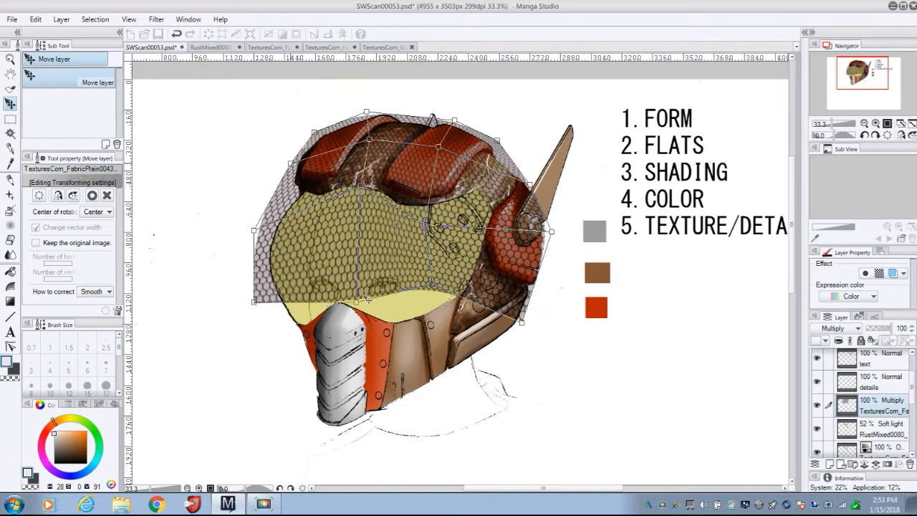
Pull the mesh's lower edge up across the visor, extend its rear corner past the ear guard, and apply the warp.
left_click_drag(356, 303, 361, 229)
left_click_drag(431, 285, 458, 262)
left_click_drag(522, 323, 544, 316)
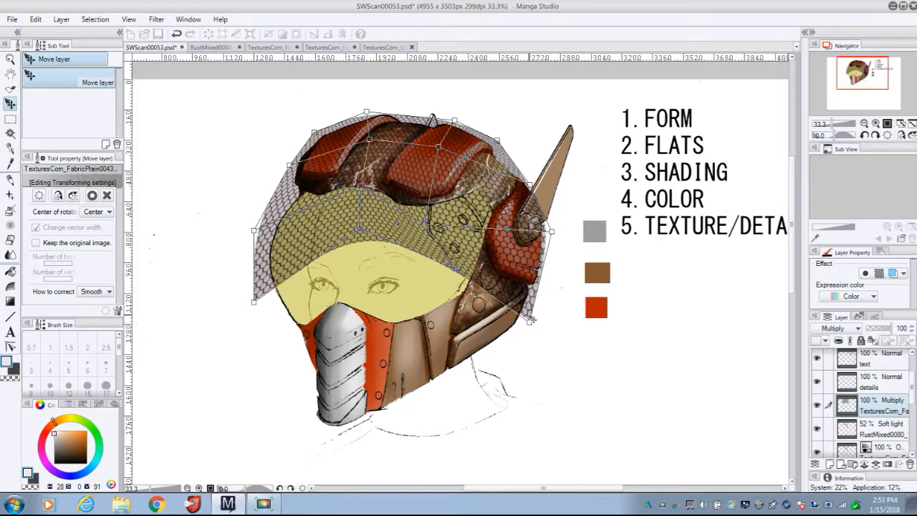
key("Return")
Auto-select the helmet's upper red panels from the color layer and invert the selection.
key("w")
left_click_drag(914, 400, 914, 422)
left_click(883, 416)
left_click(433, 161)
left_click(95, 20)
left_click(121, 75)
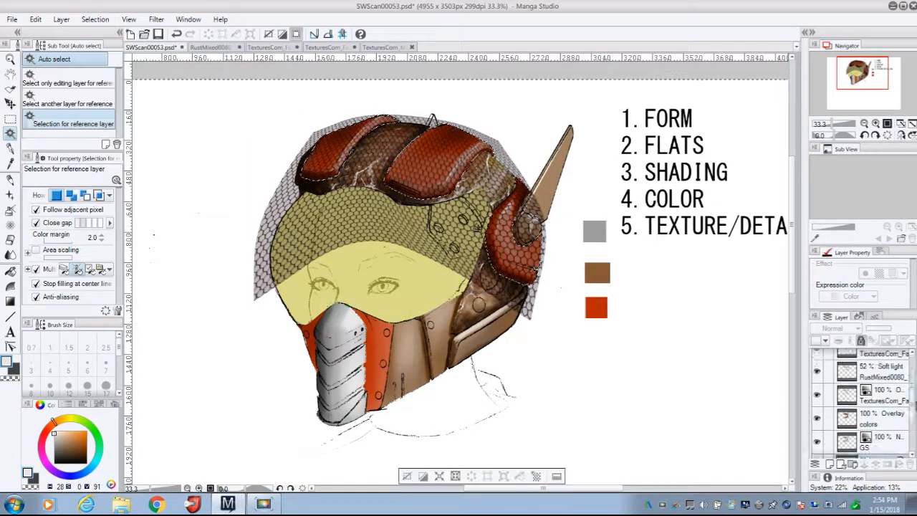
Clear the hexagonal texture outside the red panels, deselect, and reduce its layer opacity to 45%.
left_click(882, 386)
key("Delete")
key("ctrl+d")
left_click_drag(890, 329, 877, 329)
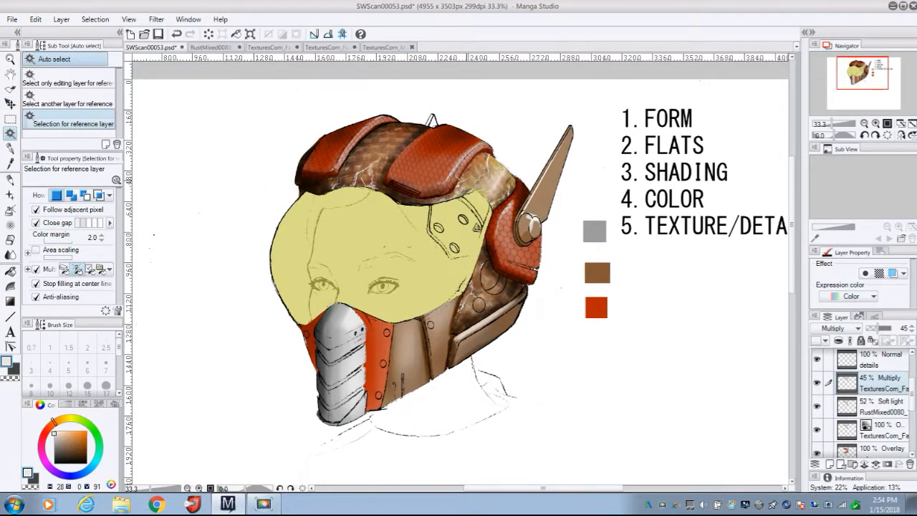
Paste another copy of the hexagonal texture, move it toward the helmet's lower part, and set its blending to Multiply.
left_click(36, 19)
left_click(64, 84)
left_click(10, 104)
left_click_drag(232, 79, 406, 252)
left_click(840, 329)
left_click(832, 157)
Scale the second hexagonal texture down proportionally and fit it over the red mask panels beside the breather.
left_click(36, 20)
left_click(179, 196)
left_click_drag(184, 361, 281, 361)
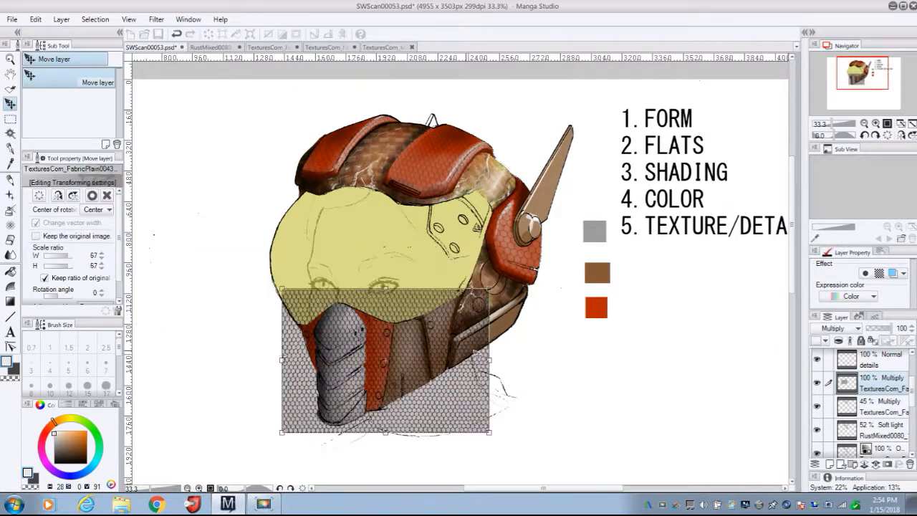
left_click_drag(490, 360, 456, 360)
left_click_drag(423, 379, 404, 381)
key("Return")
Auto-select the red mask panels on both sides of the silver breather from the color layer.
left_click(882, 438)
mouse_move(913, 396)
left_mouse_down()
mouse_move(912, 421)
mouse_move(913, 393)
left_mouse_up()
left_click(10, 134)
left_click(376, 350)
left_click(310, 341, "shift")
Clear the second hexagonal texture outside the red mask panels using the inverted selection, and deselect.
left_click(881, 411)
key("Delete")
key("ctrl+shift+i")
key("Delete")
key("ctrl+d")
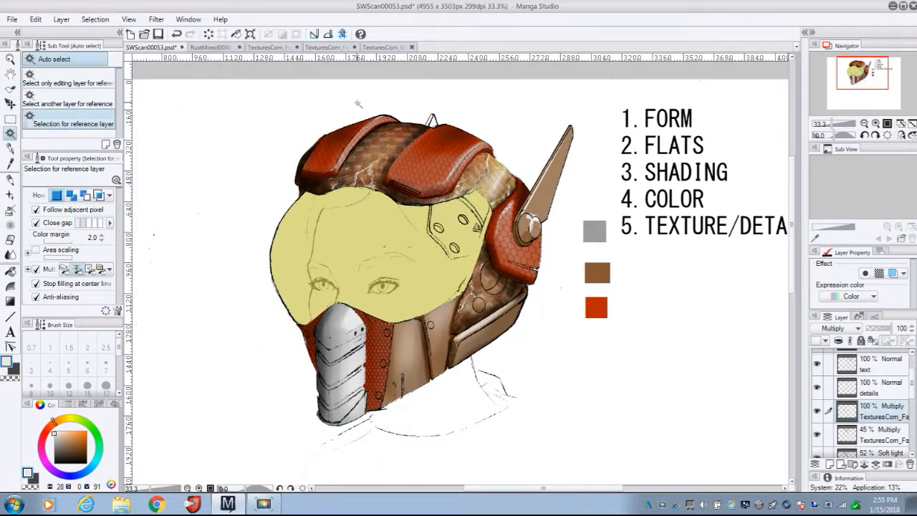
Look through the open texture images and copy the whole perforated metal texture.
left_click(269, 47)
left_click(326, 47)
left_click(426, 47)
left_click(271, 47)
left_click(426, 48)
key("ctrl+a")
key("ctrl+c")
Paste the perforated metal texture into the SWScan00053 drawing and move it over the lower part of the helmet.
left_click(146, 48)
left_click(36, 19)
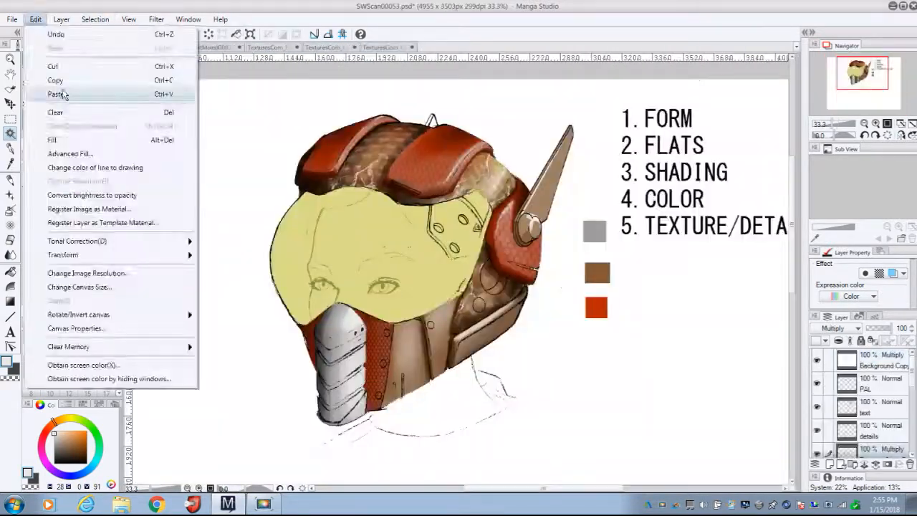
left_click(61, 94)
left_click(10, 104)
left_click_drag(172, 130, 488, 337)
Rotate the perforated metal texture to about -17 degrees, distort its corners to follow the lower helmet, and apply the transformation.
left_click(36, 19)
left_click(269, 251)
left_click_drag(180, 161, 200, 257)
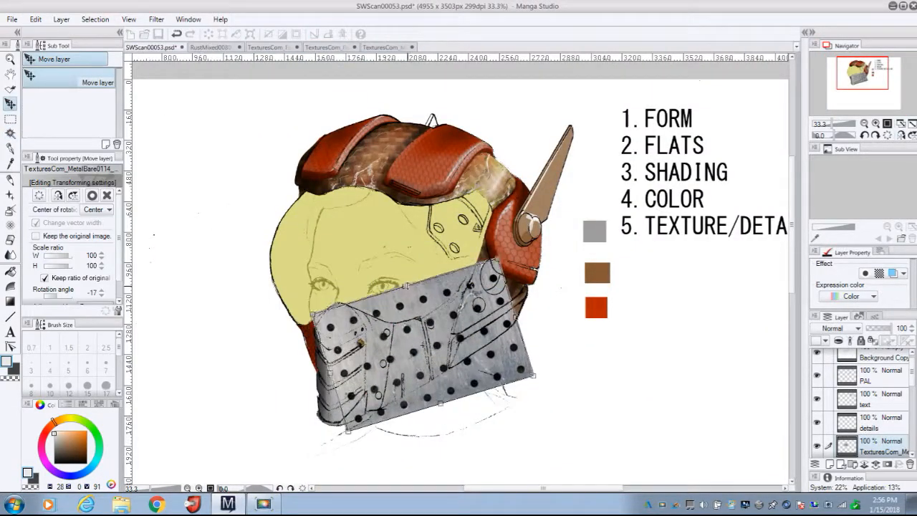
left_click_drag(500, 262, 469, 298)
left_click_drag(420, 340, 443, 336)
left_click_drag(434, 273, 413, 275)
left_click_drag(444, 335, 433, 326)
key("Return")
Try several blending modes on the perforated metal texture layer and settle on Multiply.
left_click(843, 328)
left_click(849, 170)
left_click(844, 328)
left_click(848, 294)
left_click(844, 328)
left_click(832, 169)
left_click(817, 445)
Auto-select the red mask panels on both sides of the silver breather from the FLATS layer.
left_click_drag(912, 374, 913, 406)
left_click(878, 424)
left_click(54, 441)
left_click(10, 134)
left_click(876, 449)
left_click(382, 335)
left_click(308, 341, "shift")
Shade the selected red mask panels on the GS layer with the Soft airbrush in a dark color.
left_click(880, 423)
left_click(10, 210)
left_click(55, 456)
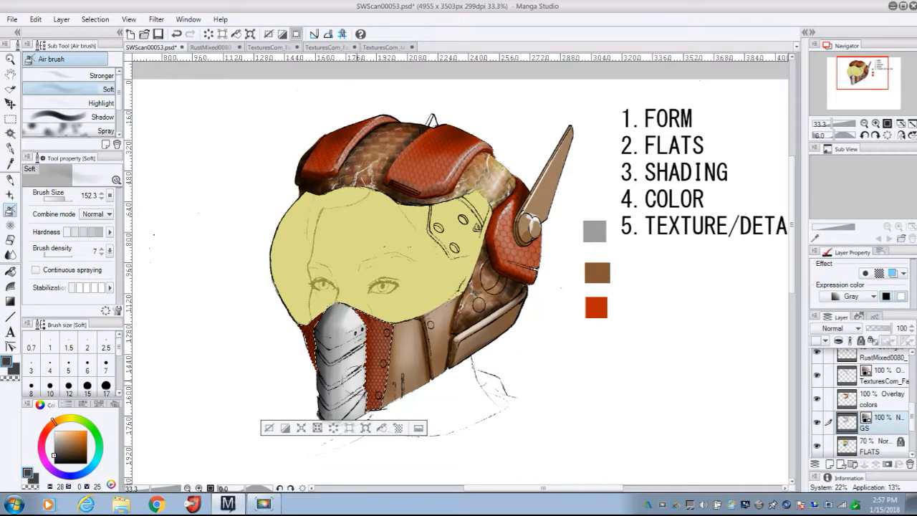
left_click(54, 461)
Hide the Background Copy line-art layer and deselect the red mask panels.
left_click(880, 360)
mouse_move(913, 416)
left_mouse_down()
mouse_move(912, 366)
mouse_move(912, 417)
mouse_move(912, 380)
left_mouse_up()
left_click(817, 360)
left_click(94, 19)
left_click(104, 45)
Auto-select the helmet's top shell, ear guard and brown lower mask together from the FLATS layer.
left_click(878, 423)
left_click(10, 134)
left_click(333, 154)
left_click(512, 253, "shift")
left_click(434, 344, "shift")
Draw white scratches and black cracks on the selected parts in the details layer, and darken their edges with a soft Multiply airbrush.
left_click(54, 431)
left_click(10, 180)
left_click(881, 374)
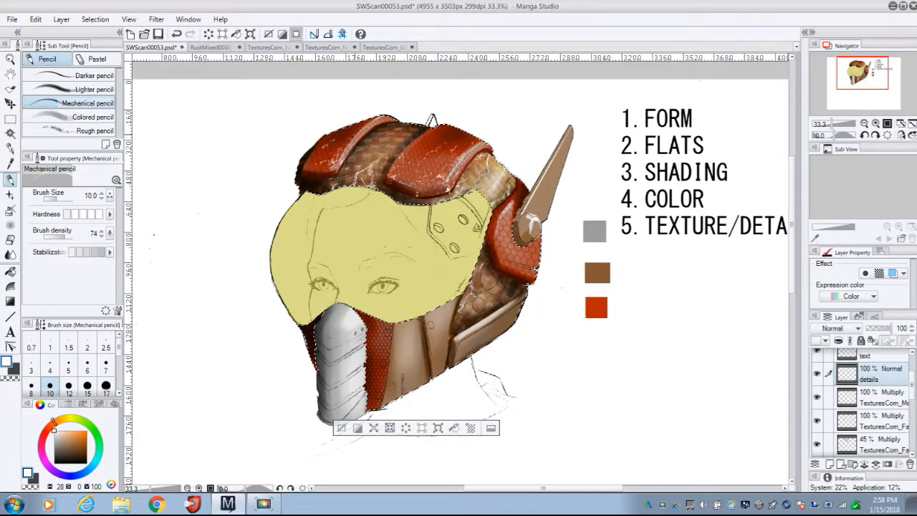
key("x")
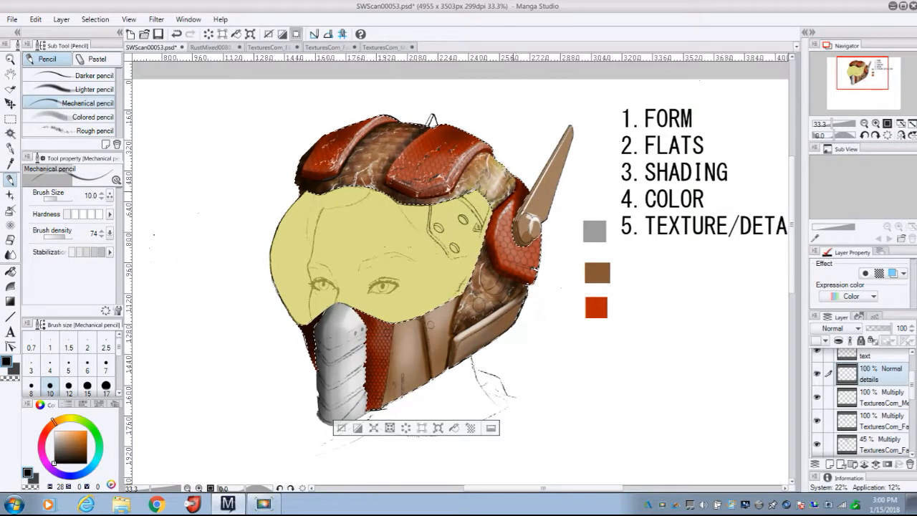
key("b")
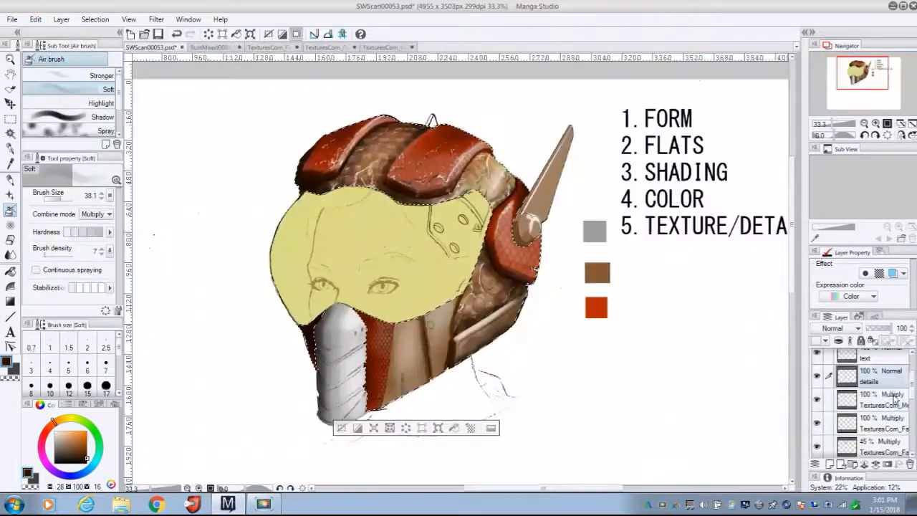
Paste the rust texture above the perforated metal layer, then scale and tilt it over the lower mask.
key("ctrl+v")
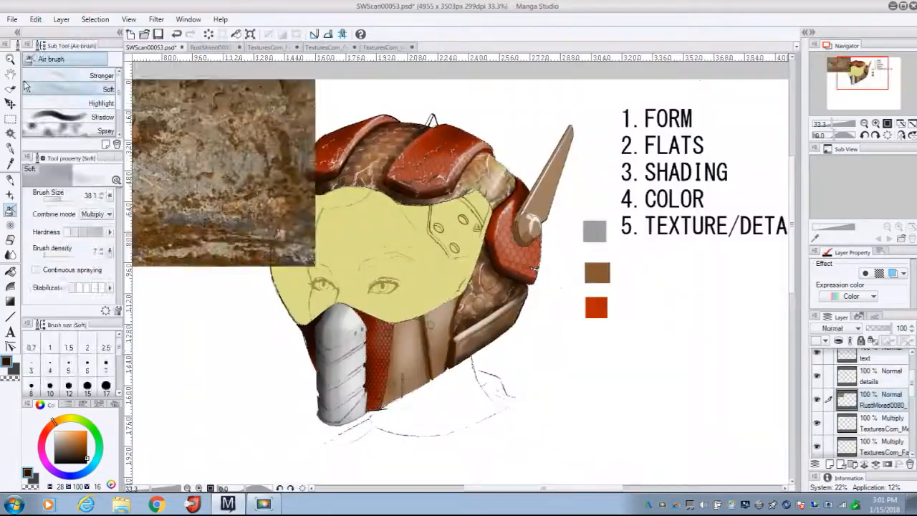
left_click(10, 104)
left_click_drag(236, 180, 424, 367)
left_click(36, 19)
left_click(229, 254)
left_click_drag(197, 268, 303, 334)
left_click_drag(228, 223, 222, 246)
key("Return")
Blend the rust texture with Hard light, trim it to the lower mask, and erase it from the red panels and jaw strip.
left_click(841, 328)
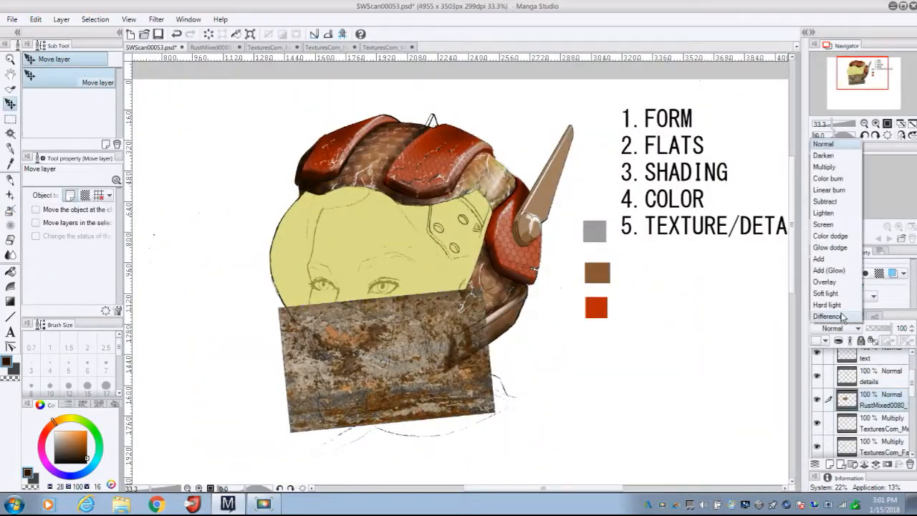
left_click(831, 304)
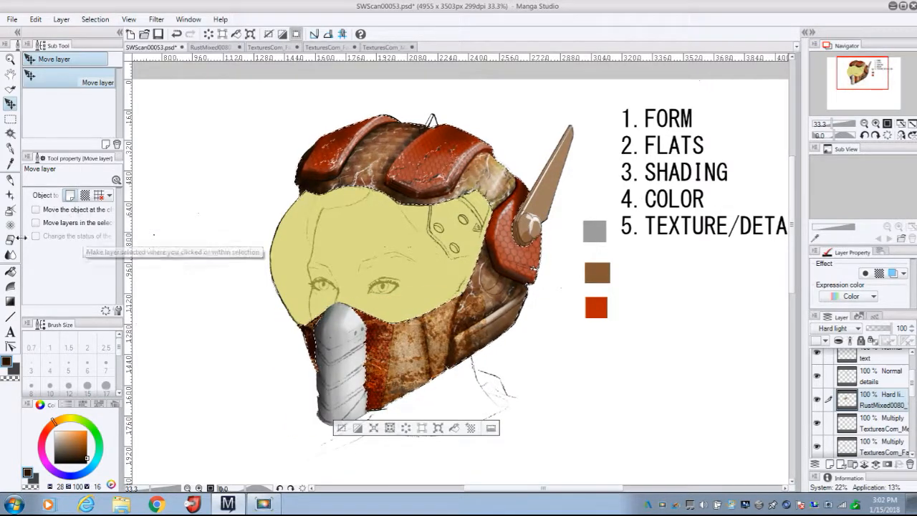
left_click(10, 240)
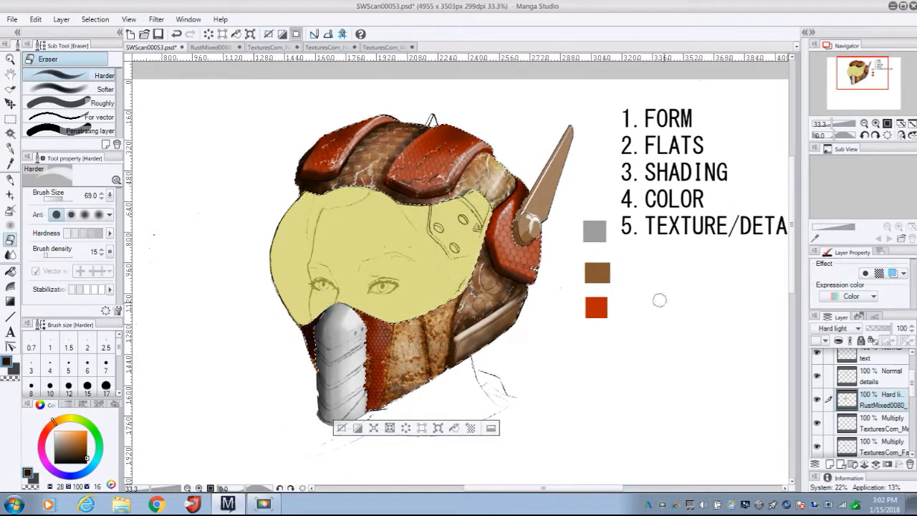
Draw dark seam lines along the lower mask panels on the details layer with 10 px Continuous curves.
left_click(881, 377)
left_click(54, 460)
left_click(10, 316)
left_click(78, 132)
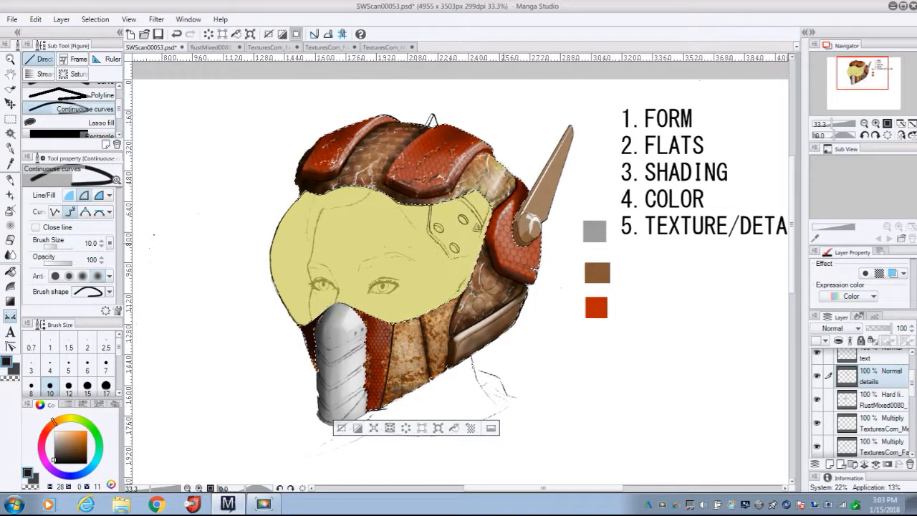
Set the rust layer's opacity to 64% and draw white highlights along the lower mask edges on the details layer, smudged with Finger tip.
left_click(10, 179)
left_click(885, 400)
left_click(882, 328)
left_click(881, 377)
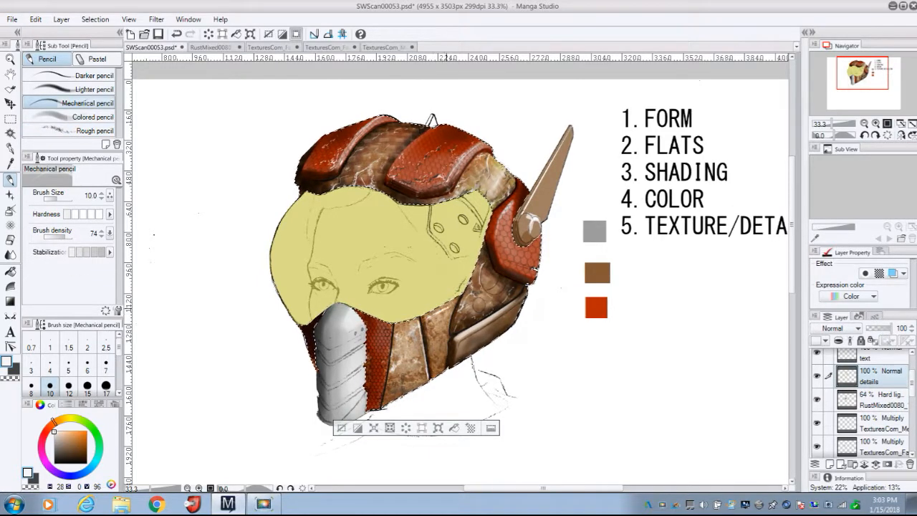
left_click(10, 255)
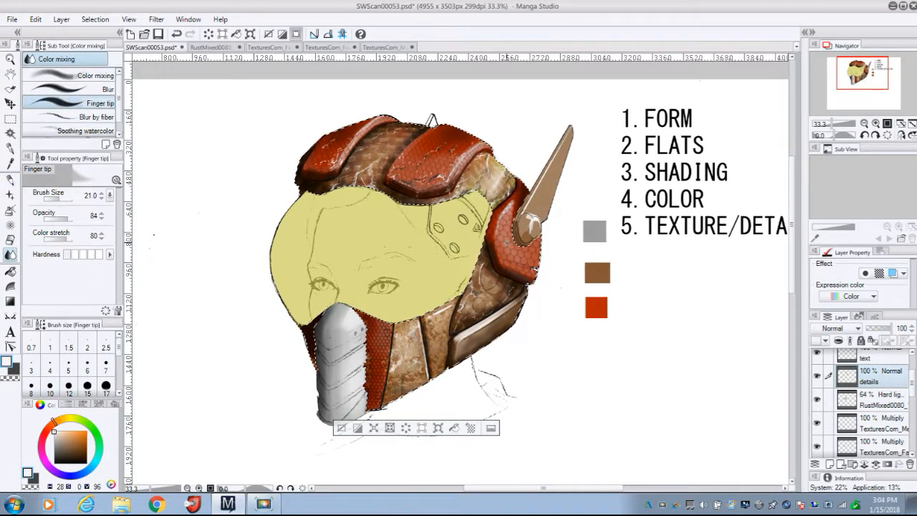
Add orange, white and dark wear marks to the lower mask, red panels and jaw with the Rough pencil at size 25.6.
key("p")
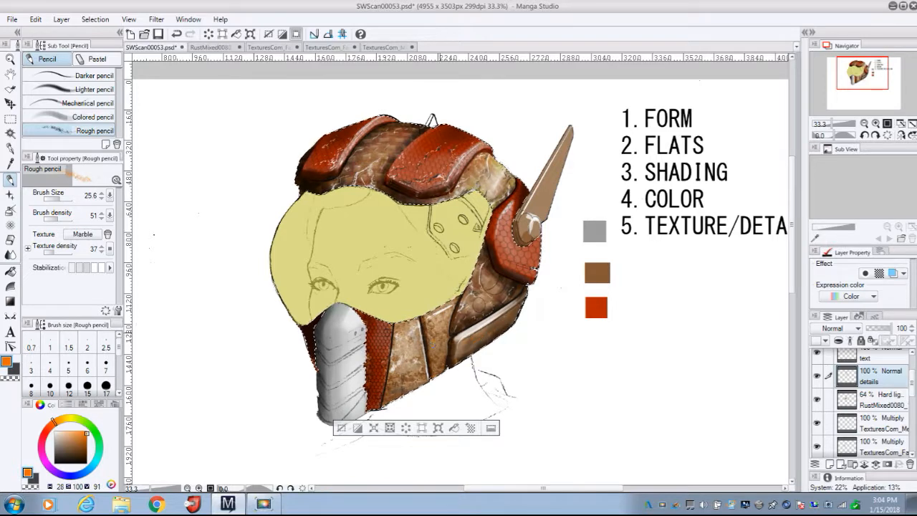
left_click_drag(72, 444, 55, 431)
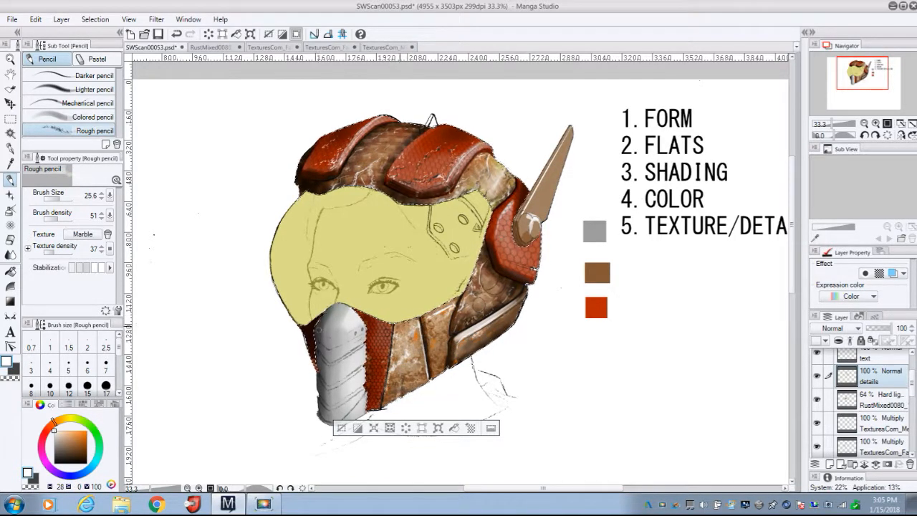
left_click_drag(55, 430, 54, 458)
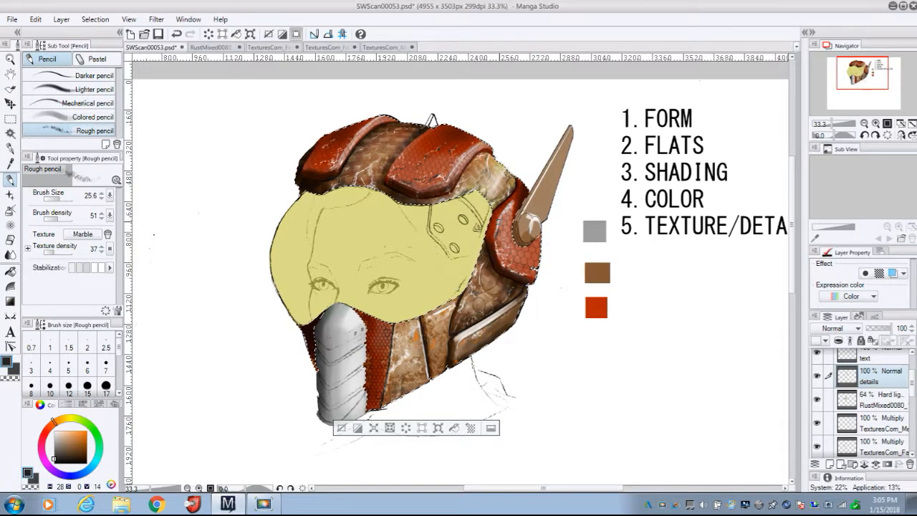
left_click_drag(59, 440, 80, 456)
key("x")
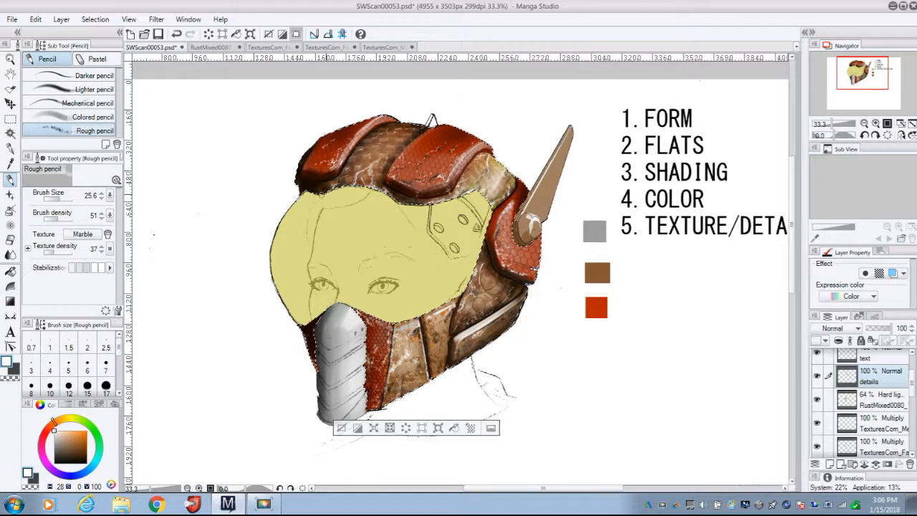
Fill a dark round recess below the ear guard with 54% opacity curves, deepen its shadow, and add white pencil highlights.
key("u")
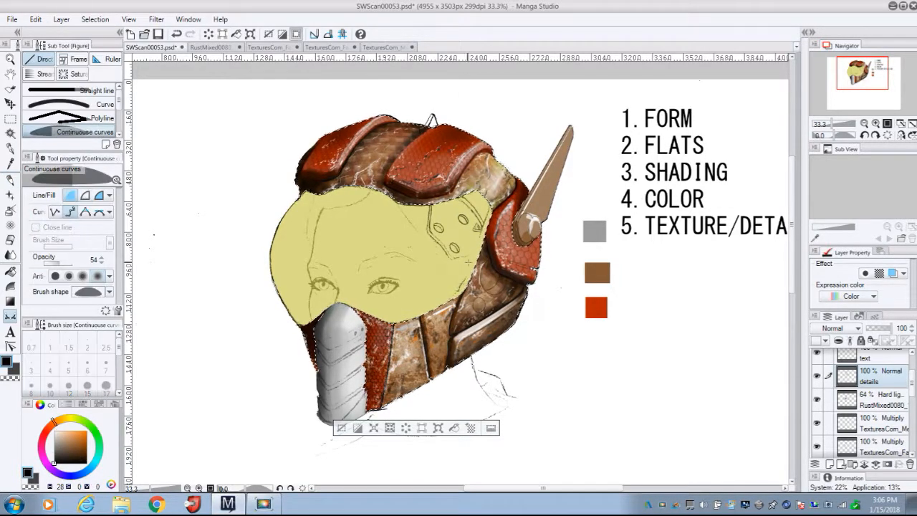
left_click(55, 449)
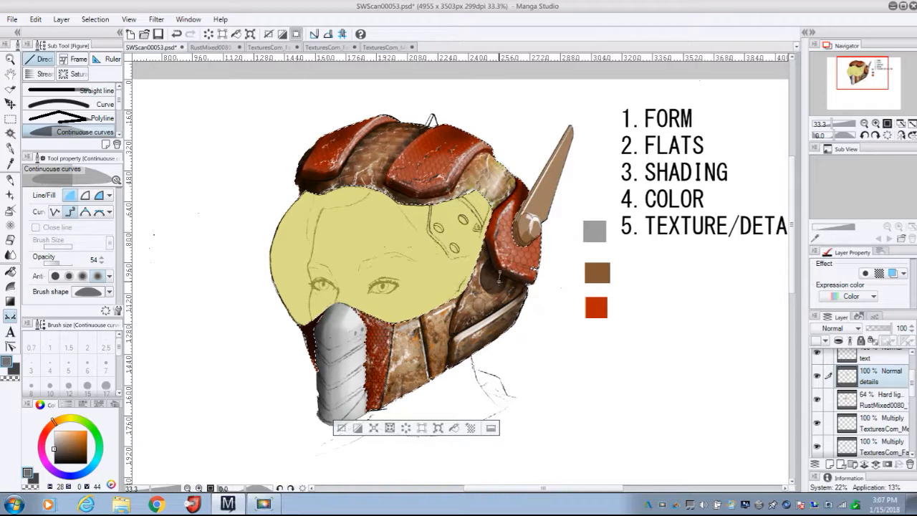
key("p")
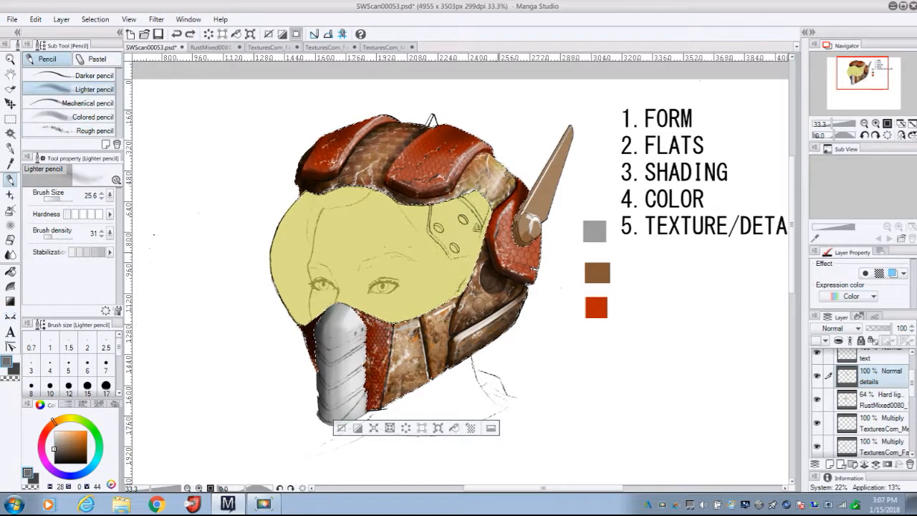
left_click_drag(56, 443, 55, 465)
key("b")
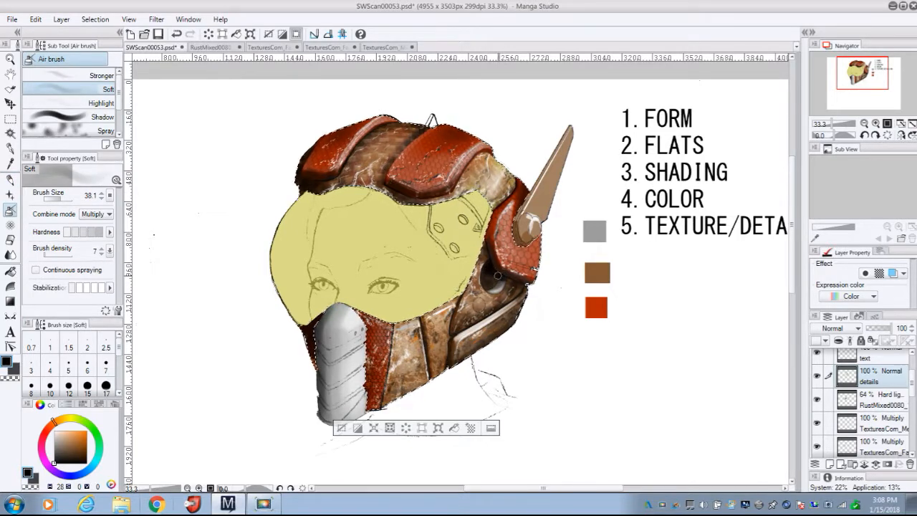
key("p")
key("x")
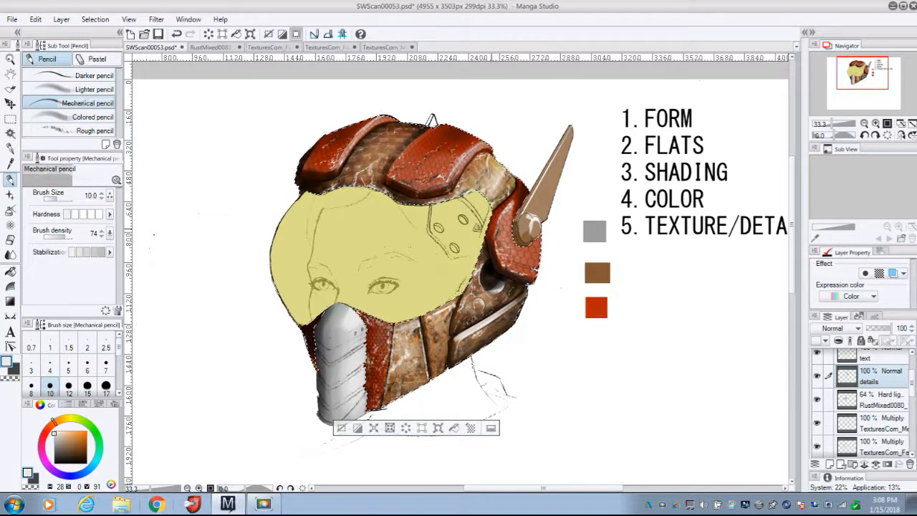
Deselect the helmet parts and auto-select the silver breather from the FLATS layer.
key("ctrl+d")
scroll(893, 420, "down", 5)
left_click(893, 420)
key("w")
left_click(343, 365)
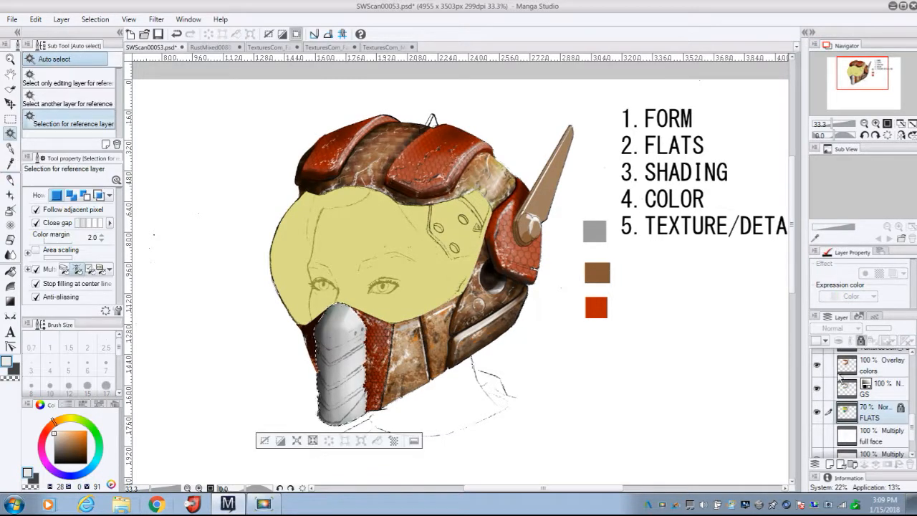
Draw black ridge lines across the breather on the details layer with 8 px Continuous curves.
scroll(885, 408, "up", 5)
left_click(883, 399)
key("u")
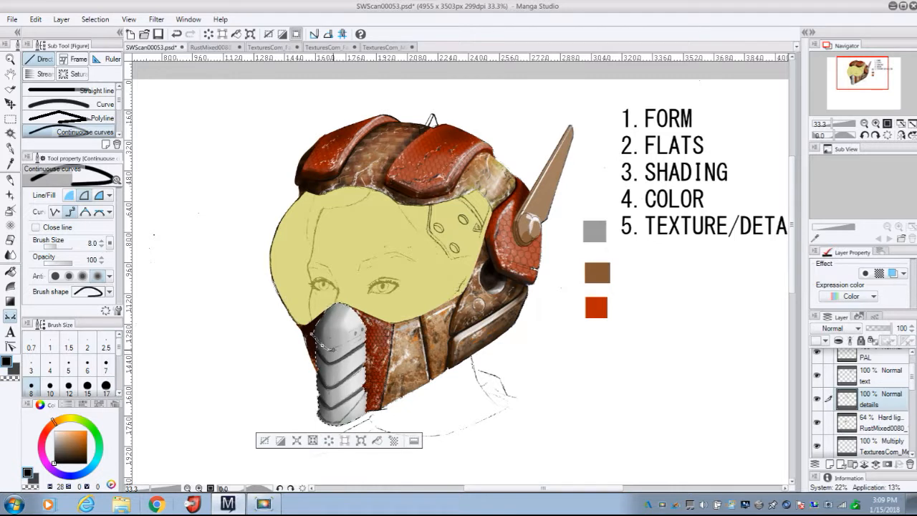
Give the breather a polished metal look with white pencil highlights, soft dark airbrush shading, Finger tip blending and black accents.
key("p")
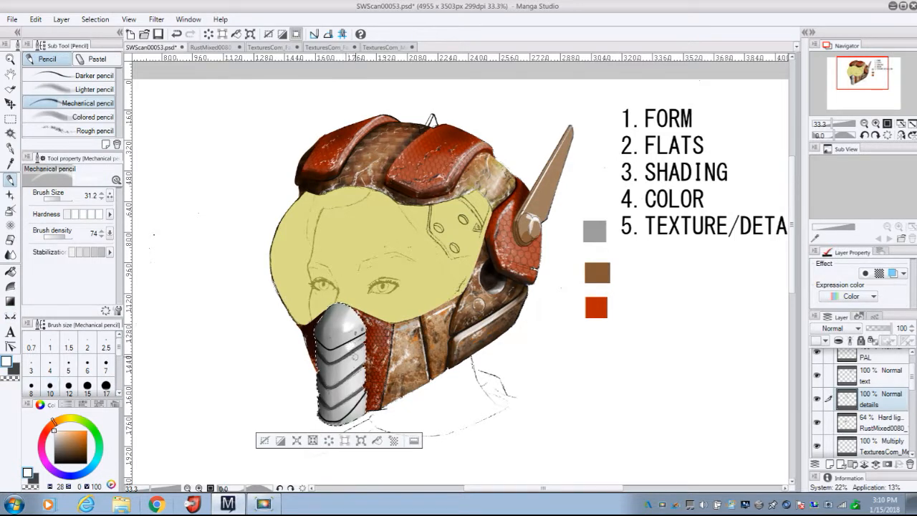
key("b")
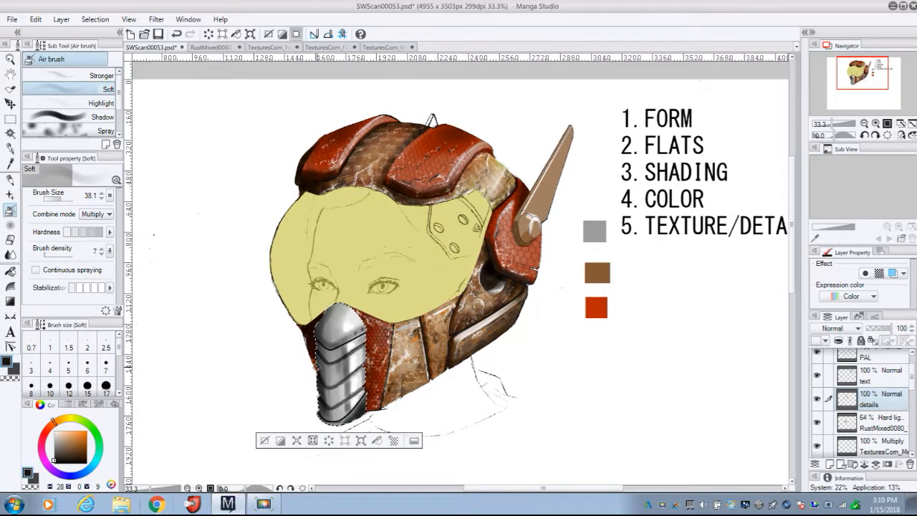
key("p")
key("j")
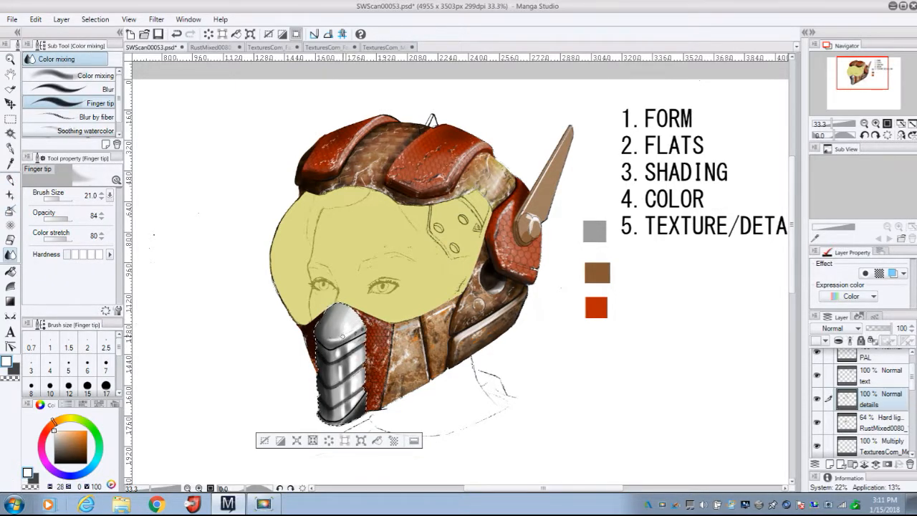
key("x")
key("p")
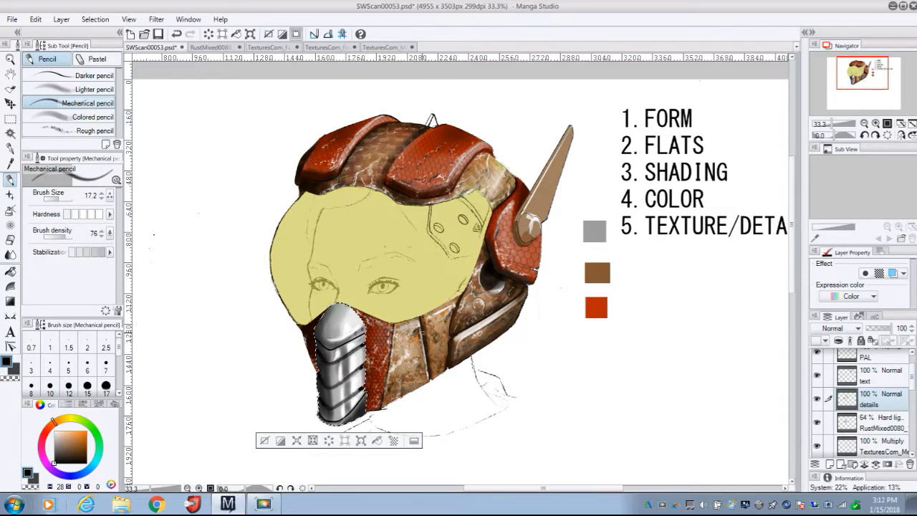
Scuff the breather with Rough pencil marks in white and grays sampled from its surface.
left_click(95, 131)
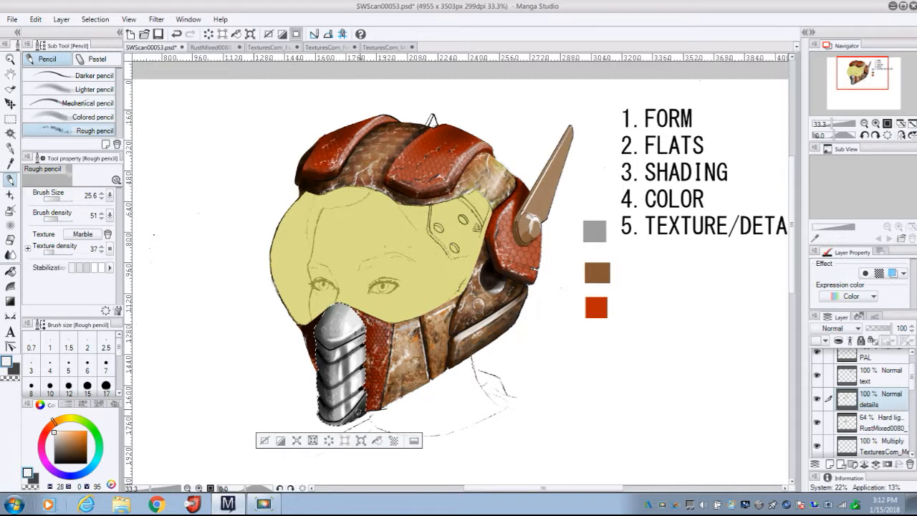
left_click(332, 336, "alt")
left_click(347, 340, "alt")
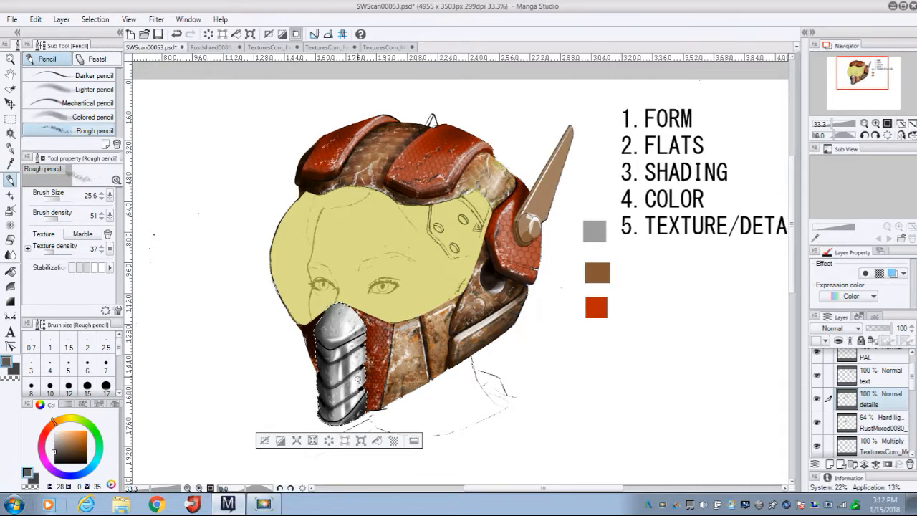
Add the lower mask and top shell to the breather selection from the FLATS layer.
left_click_drag(915, 386, 915, 419)
left_click(873, 446)
key("w")
left_click(430, 337, "shift")
left_click(347, 148, "shift")
Draw light gray wear marks on the selected helmet parts in the details layer with the Rough pencil, sampling the breather's color.
key("p")
left_click(339, 317, "alt")
scroll(864, 402, "up", 3)
left_click(880, 374)
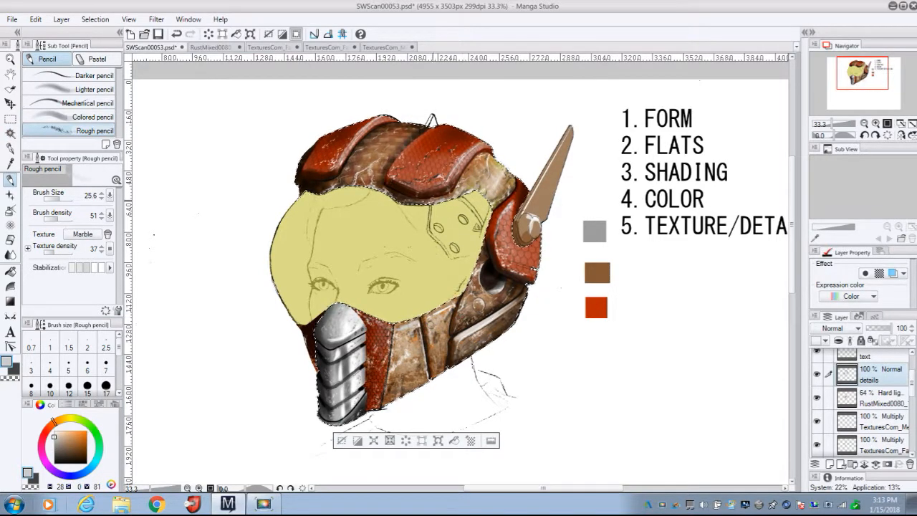
Deselect the helmet parts and auto-select the brown antenna fin from the FLATS layer.
key("ctrl+d")
key("w")
left_click(553, 172)
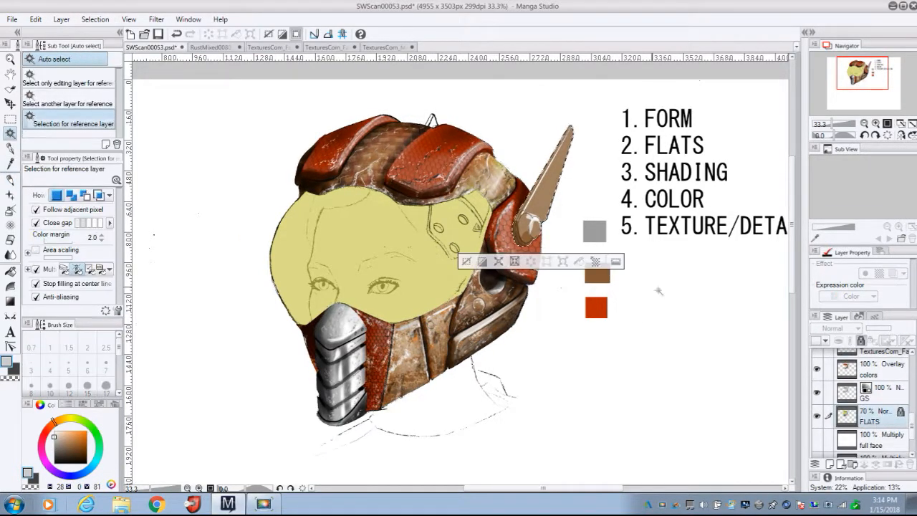
Shade the antenna fin with a soft dark airbrush, add black and white Mechanical pencil marks on the details layer, and deselect.
key("b")
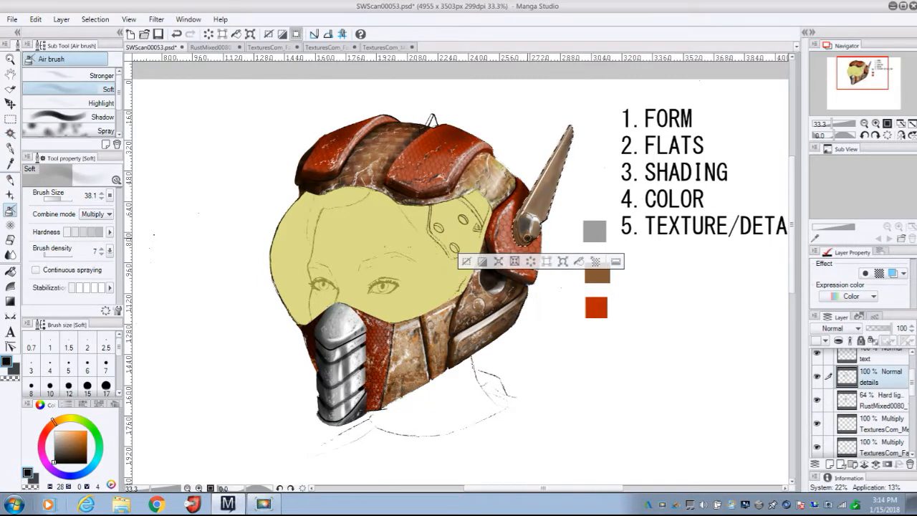
key("p")
left_click(63, 103)
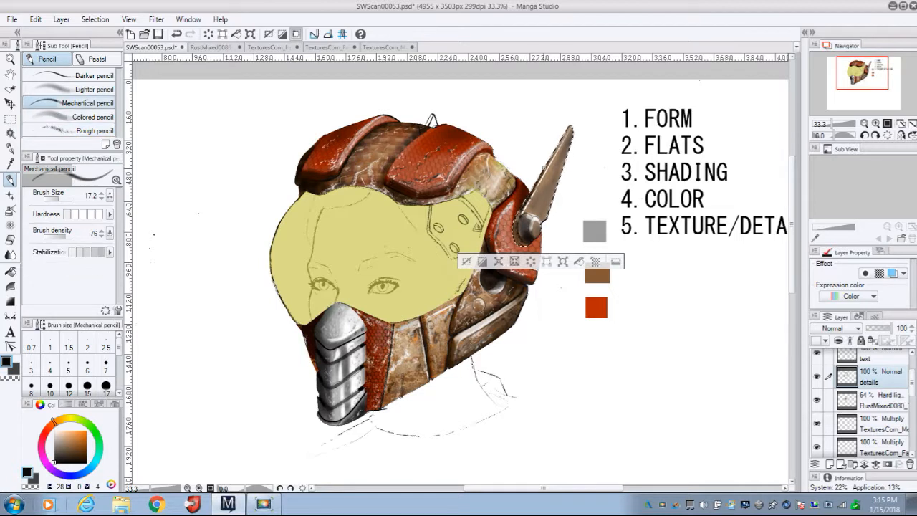
key("x")
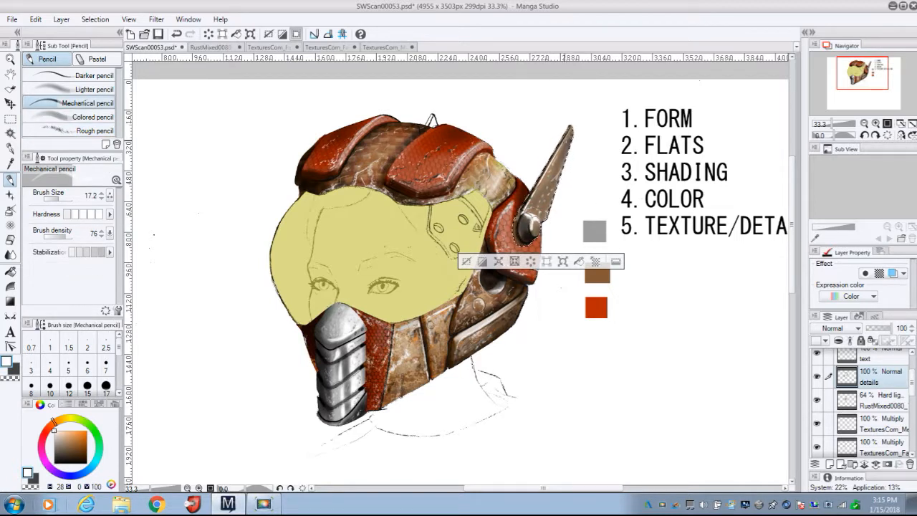
key("x")
key("ctrl+d")
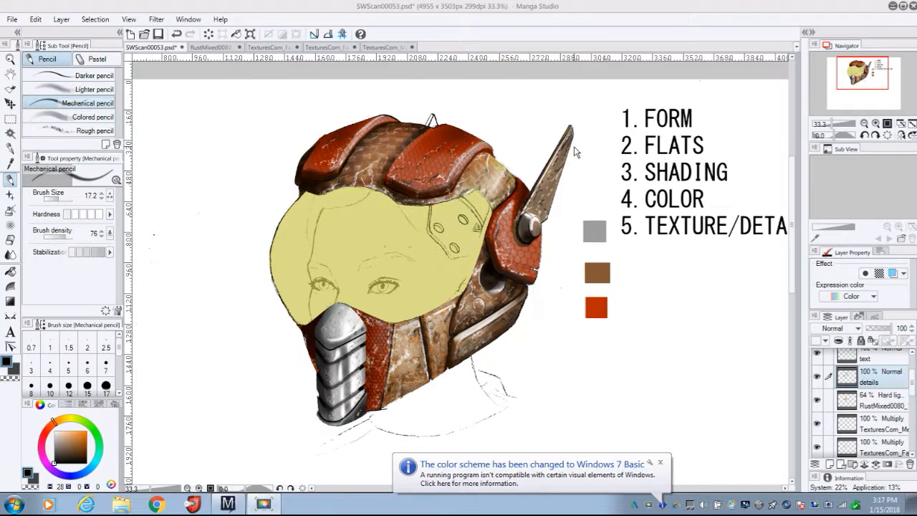
Move the full face layer to the top of the layer stack and make it visible.
left_click(661, 464)
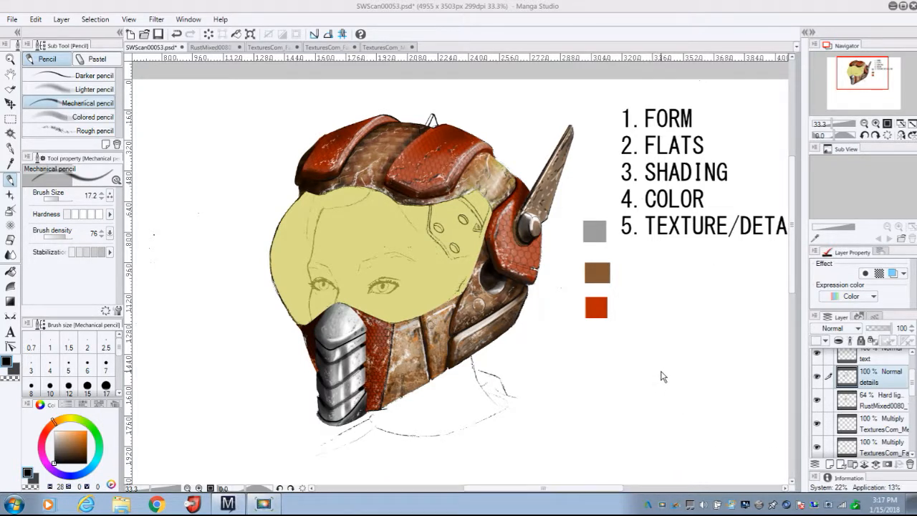
scroll(915, 393, "up", 3)
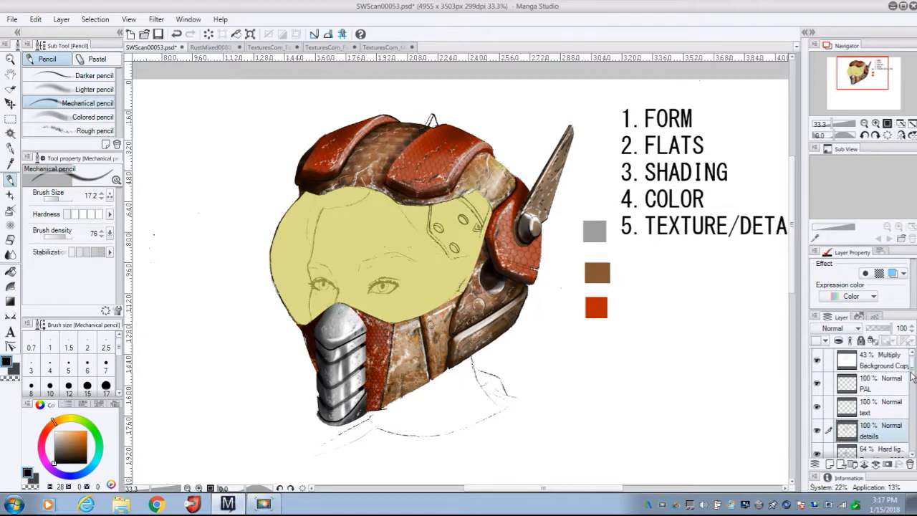
left_click_drag(914, 380, 915, 446)
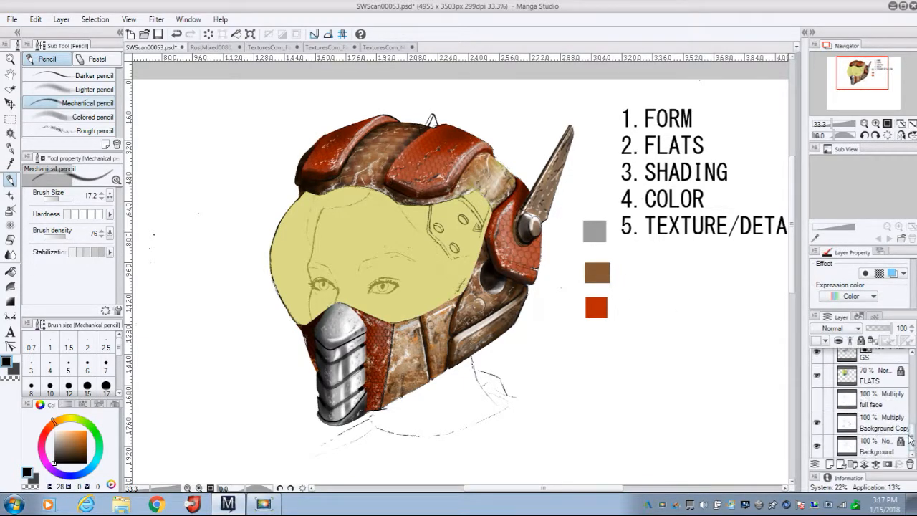
left_click_drag(893, 406, 893, 361)
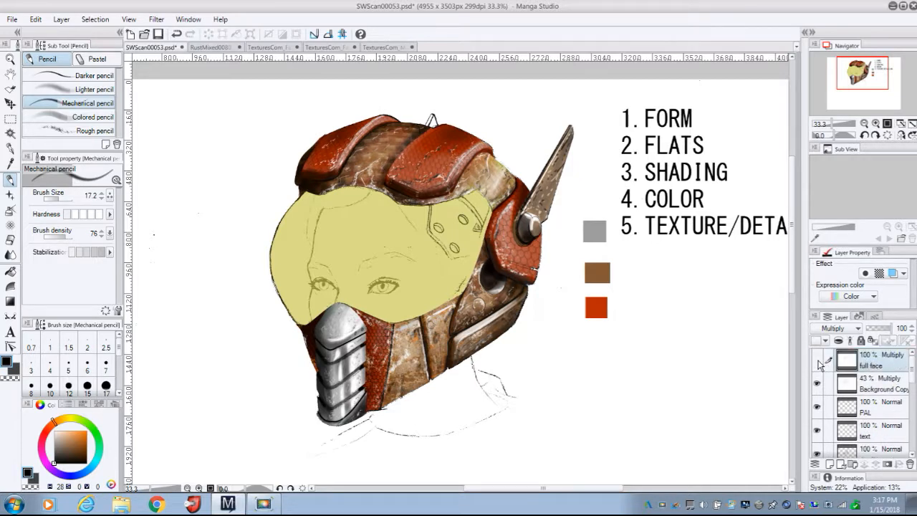
left_click(818, 361)
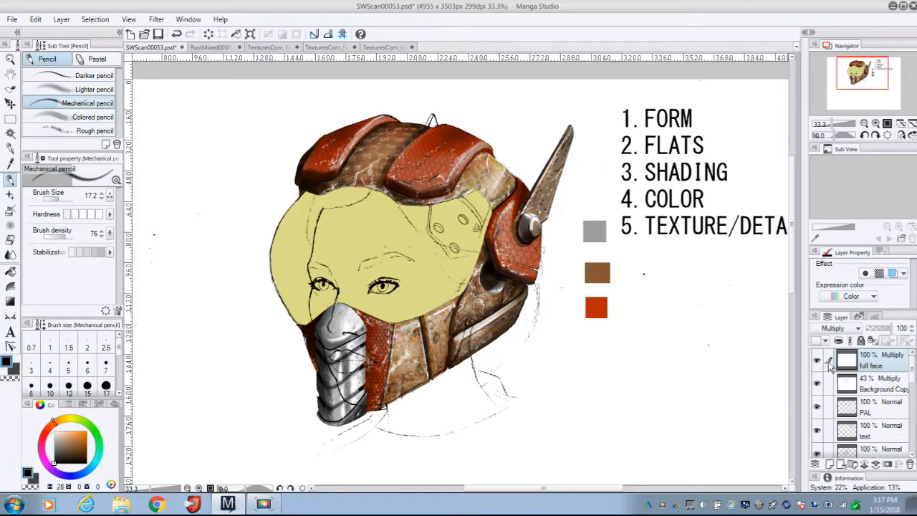
Set the full face layer's blending mode to Normal to view the face drawing alone, and hide the layer.
left_click(846, 330)
left_click(846, 147)
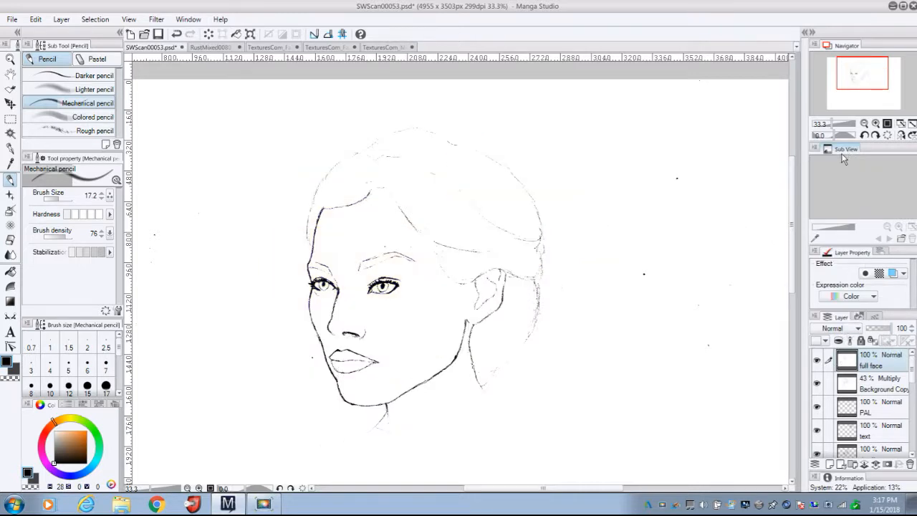
left_click(817, 361)
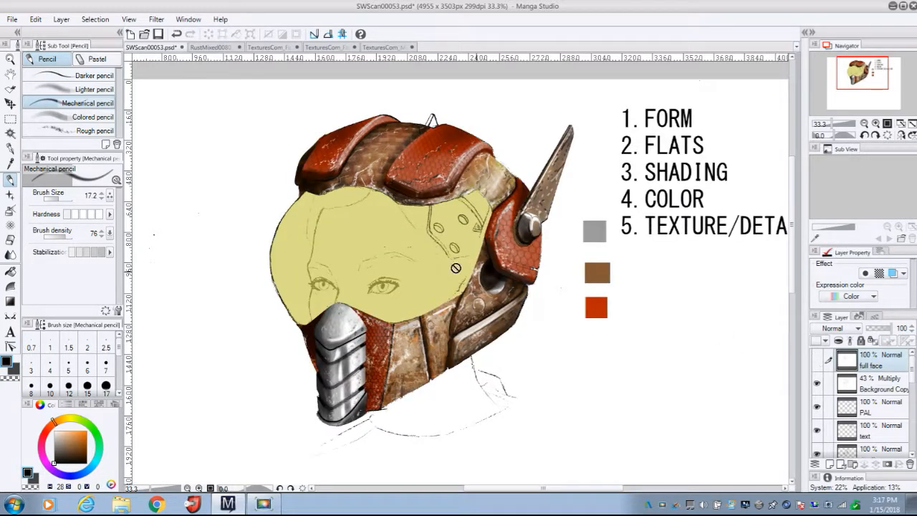
left_click_drag(913, 378, 914, 409)
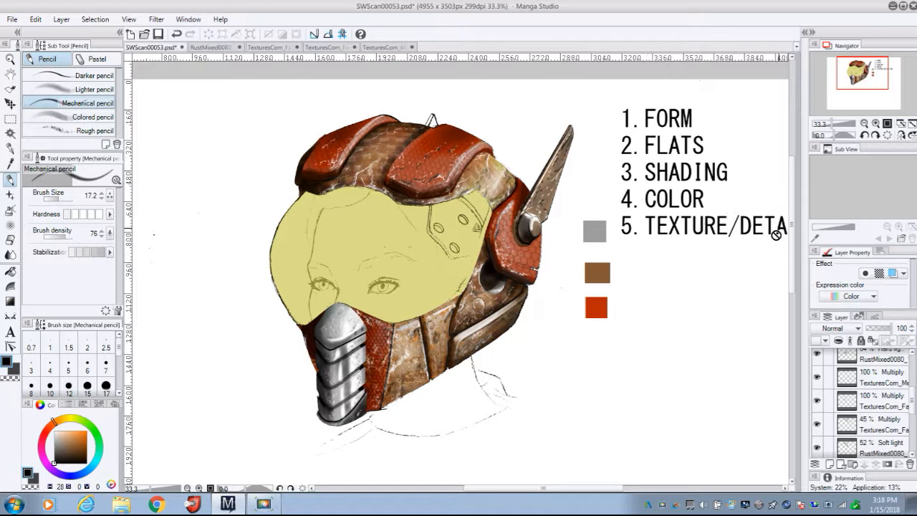
left_click(267, 504)
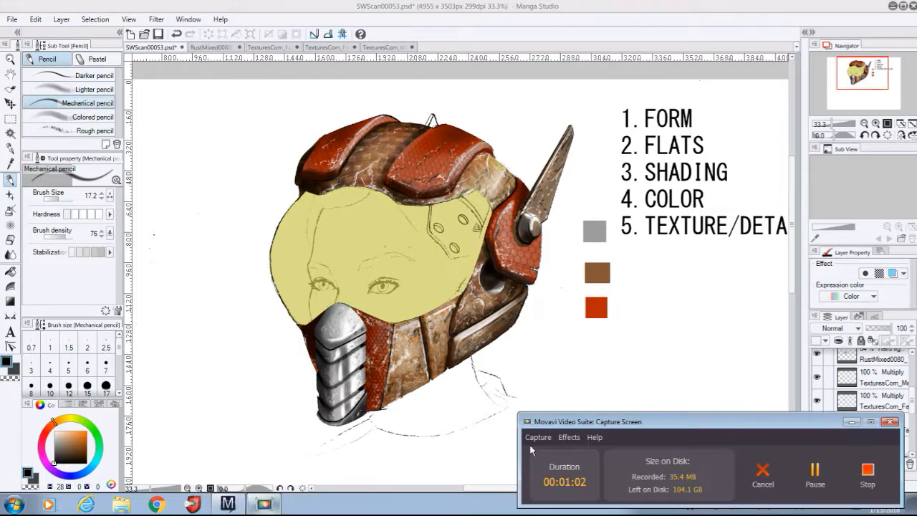
left_click(860, 475)
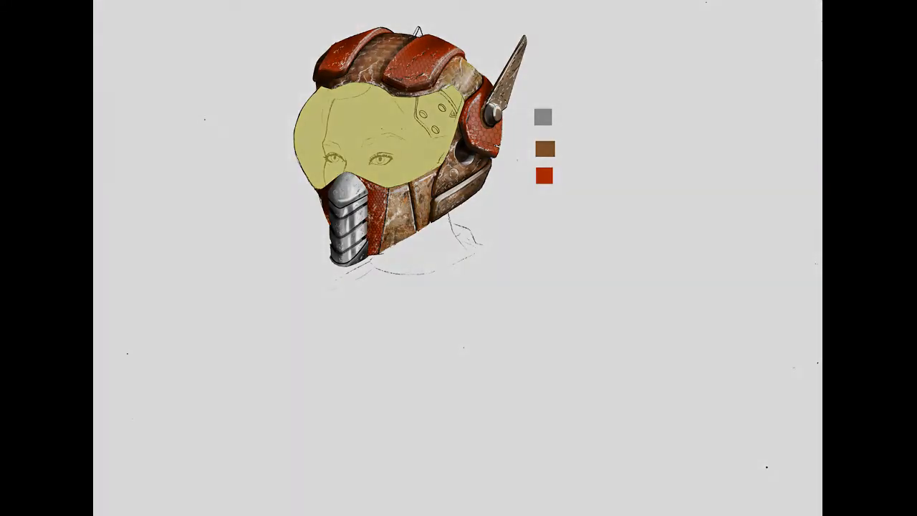